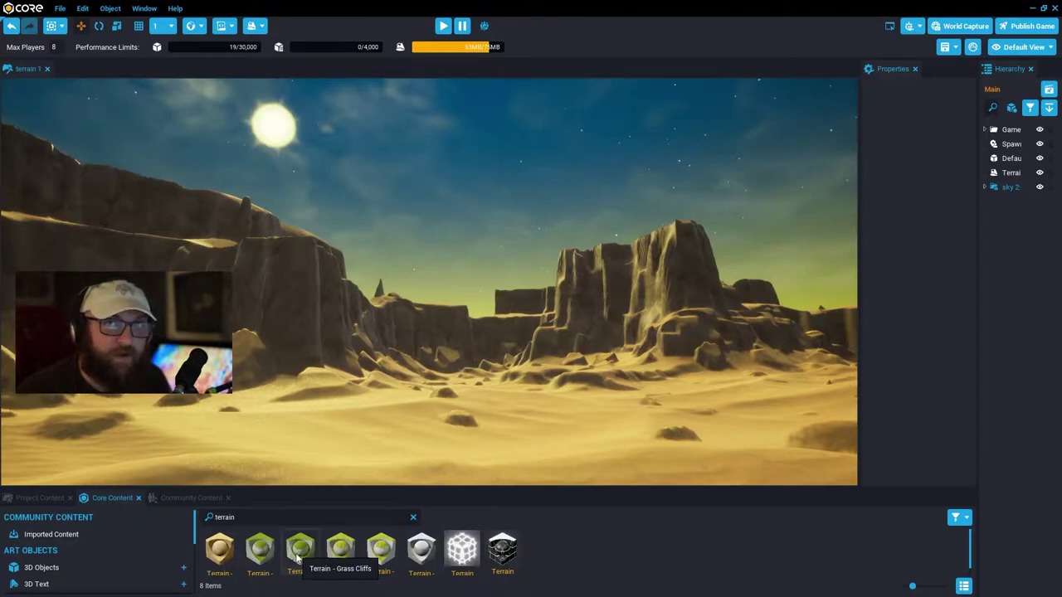
{"action": "left_click_drag", "start_coordinate": [297, 558], "coordinate": [388, 448]}
{"action": "right_click_drag", "start_coordinate": [535, 408], "coordinate": [610, 416]}
{"action": "right_click_drag", "start_coordinate": [453, 424], "coordinate": [626, 373]}
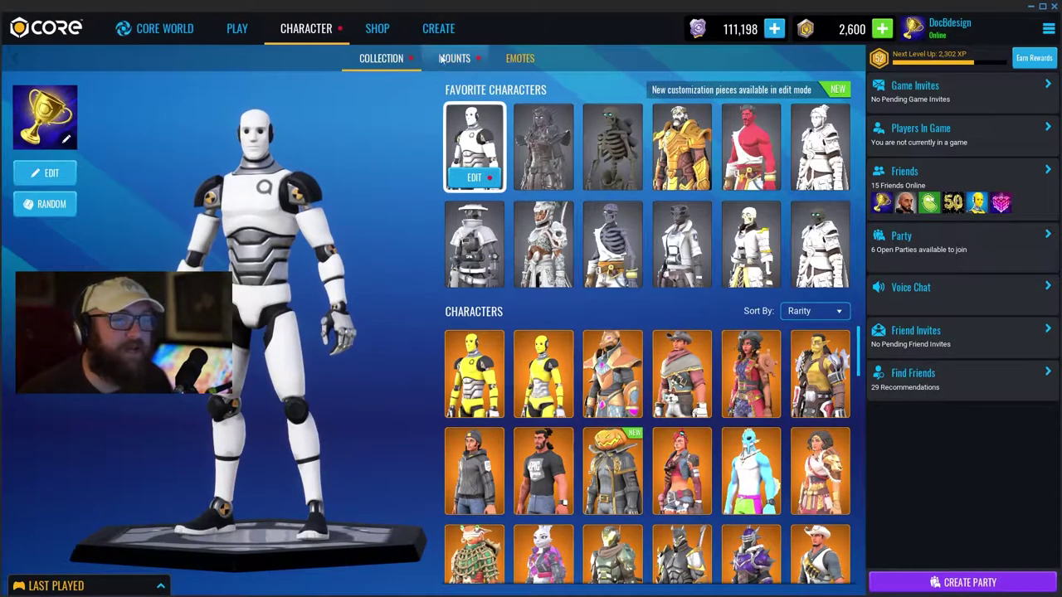
Create a new empty project named "Terrain Tutorial".
{"action": "left_click", "coordinate": [439, 29]}
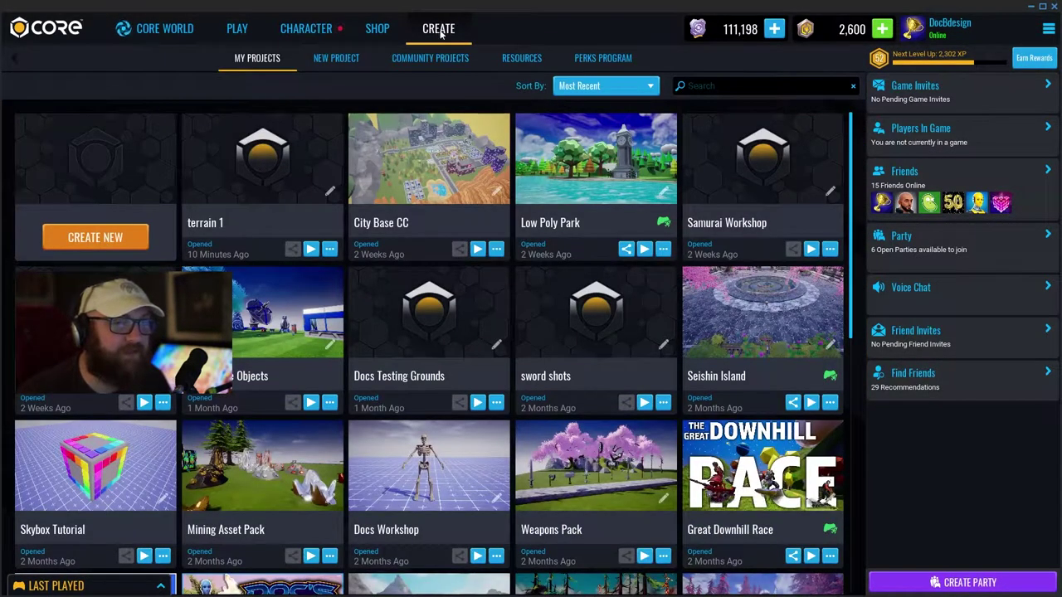
{"action": "left_click", "coordinate": [80, 240]}
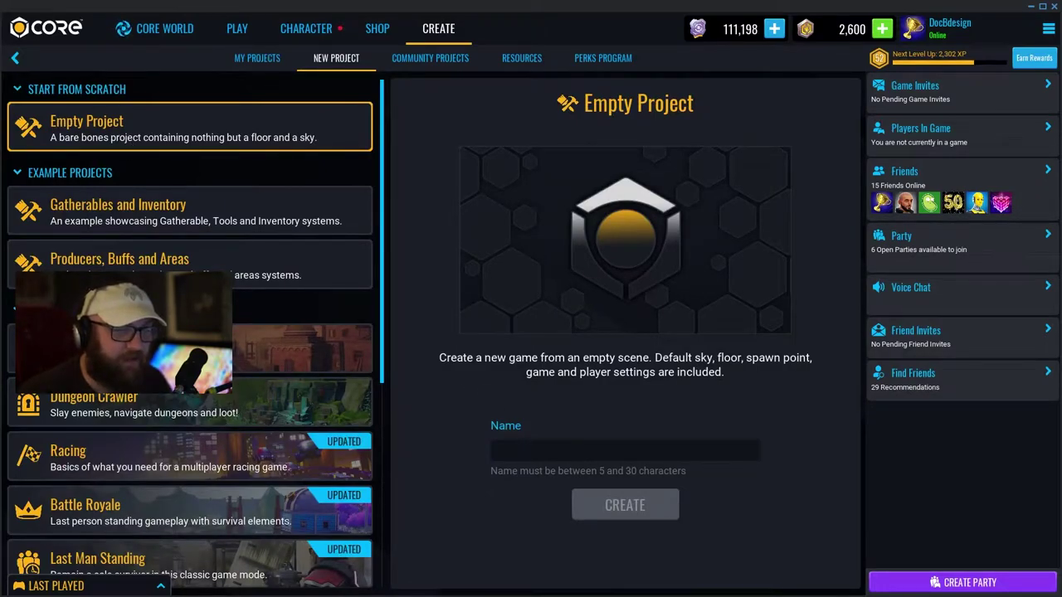
{"action": "type", "text": "Terrain Tut"}
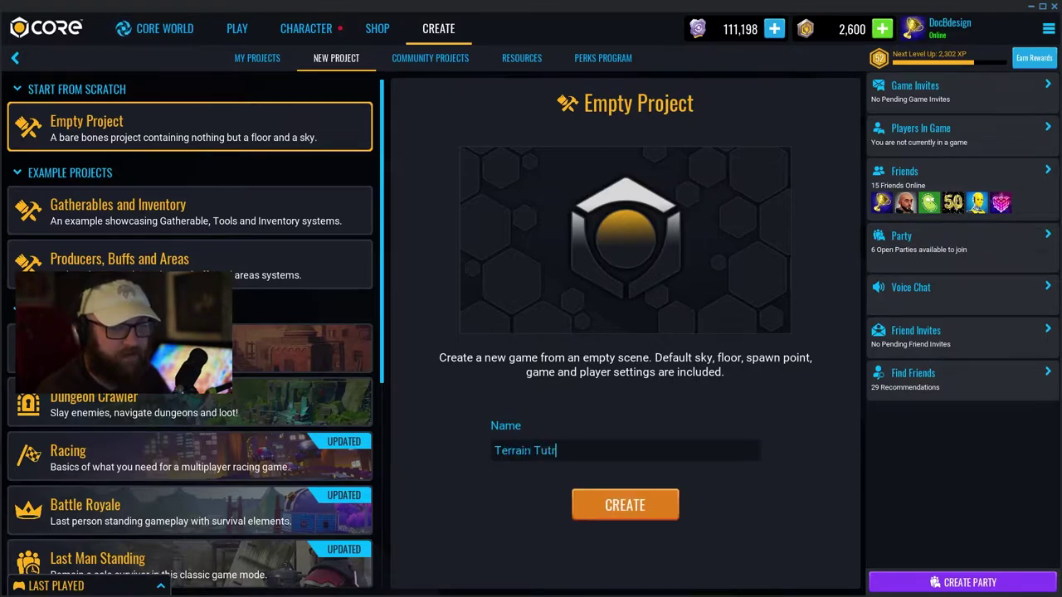
{"action": "type", "text": "orial"}
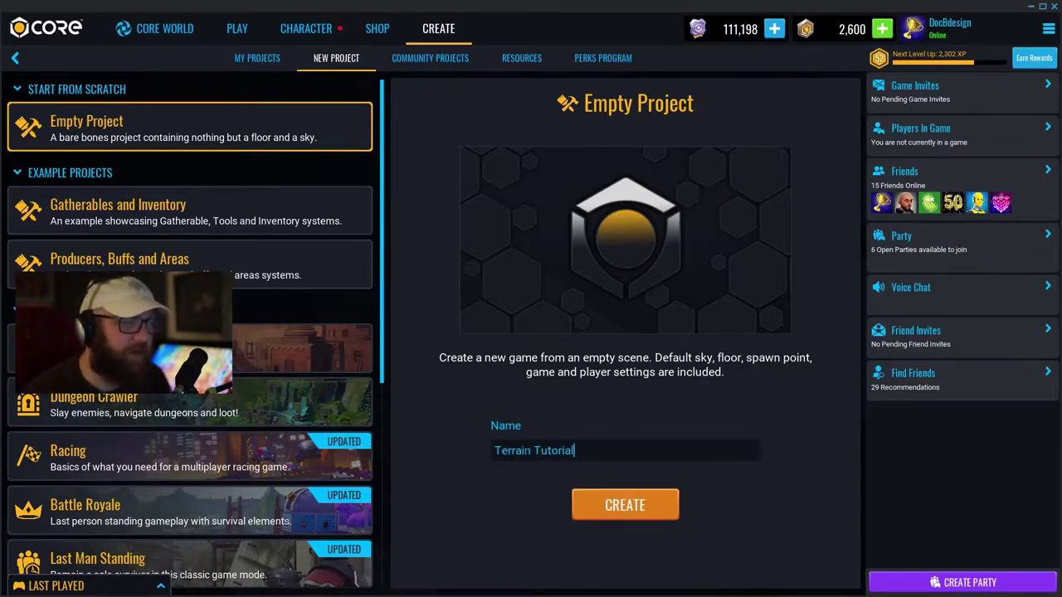
{"action": "left_click", "coordinate": [623, 503]}
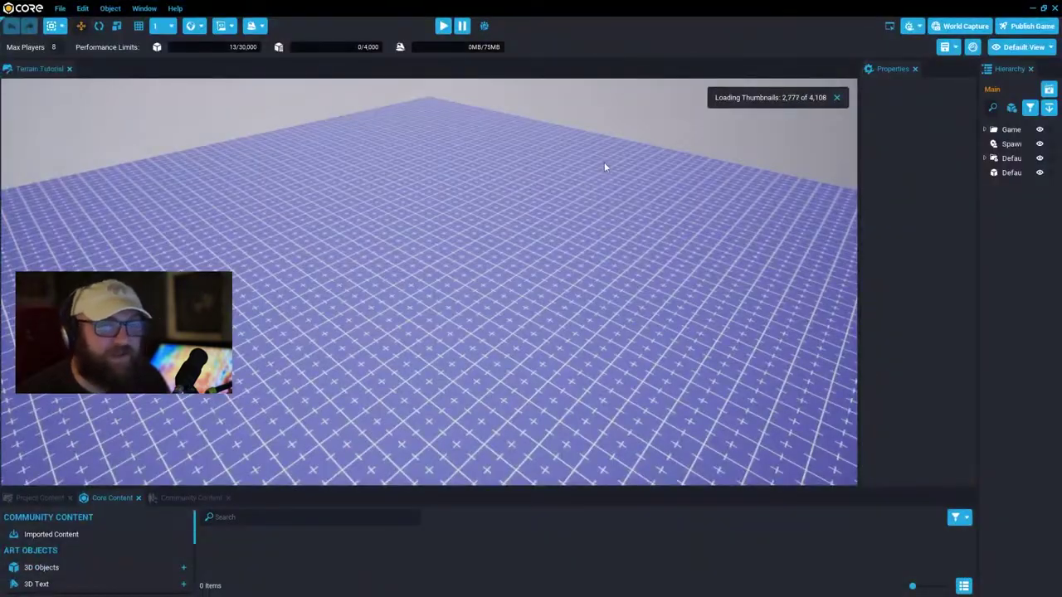
{"action": "mouse_move", "coordinate": [558, 193]}
{"action": "right_mouse_down"}
{"action": "mouse_move", "coordinate": [419, 181]}
{"action": "mouse_move", "coordinate": [585, 168]}
{"action": "mouse_move", "coordinate": [562, 192]}
{"action": "mouse_move", "coordinate": [532, 195]}
{"action": "mouse_move", "coordinate": [577, 189]}
{"action": "mouse_move", "coordinate": [570, 204]}
{"action": "right_mouse_up"}
{"action": "key", "text": "s"}
{"action": "key", "text": "w"}
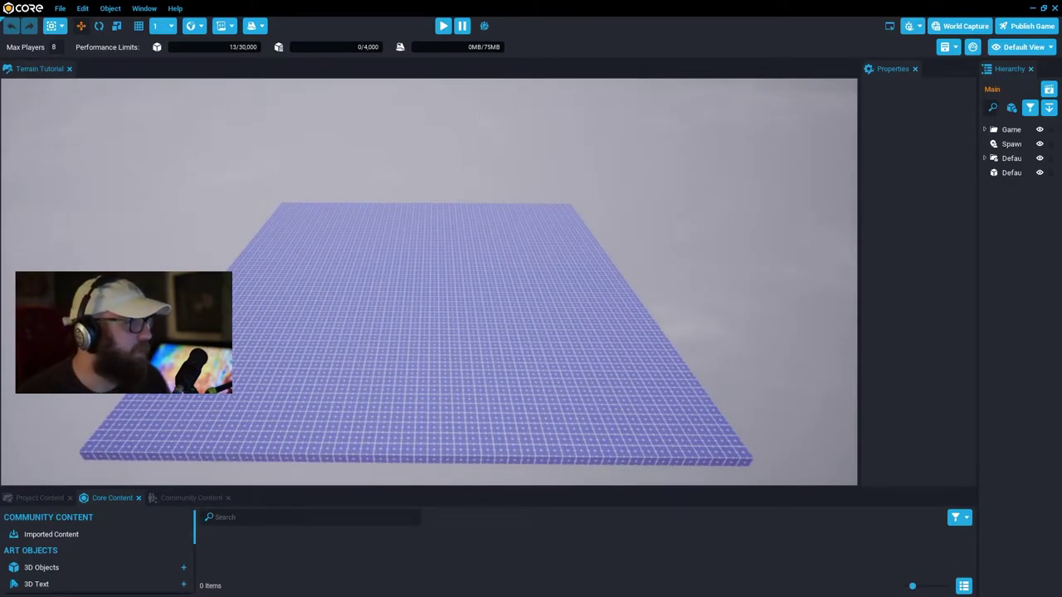
Switch to the browser and read the Terrain in Core documentation up to the heightmap formatting requirements.
{"action": "left_click_drag", "start_coordinate": [0, 101], "coordinate": [154, 29]}
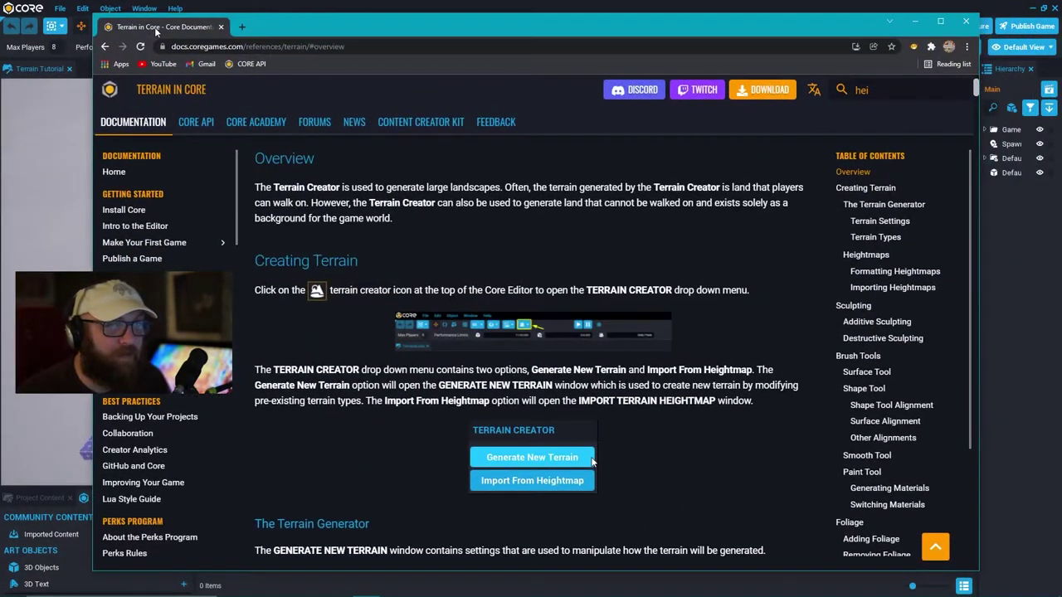
{"action": "double_click", "coordinate": [569, 17]}
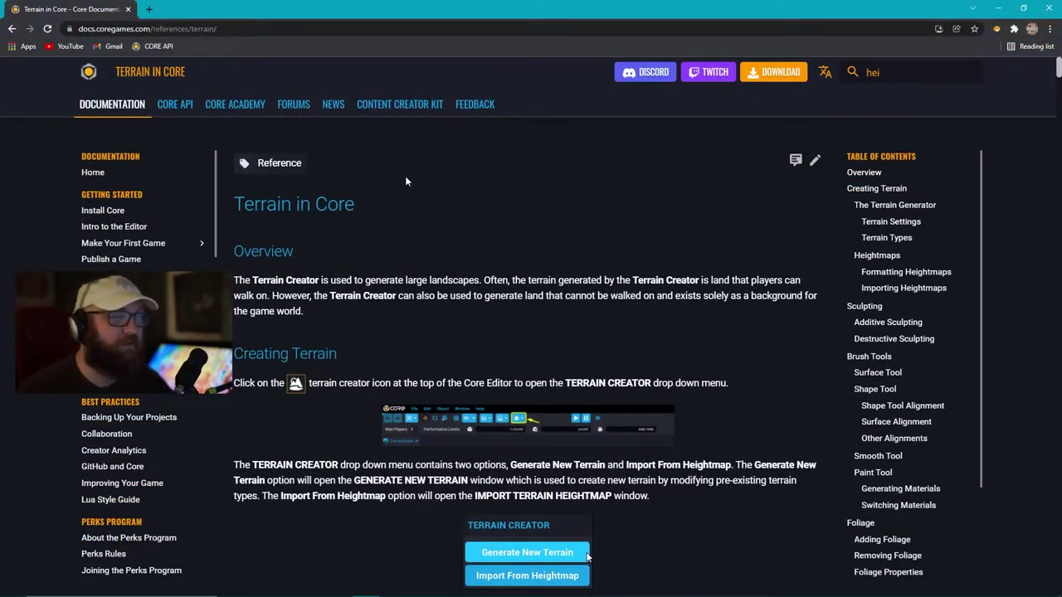
{"action": "scroll", "coordinate": [543, 228], "scroll_direction": "down", "scroll_amount": 4}
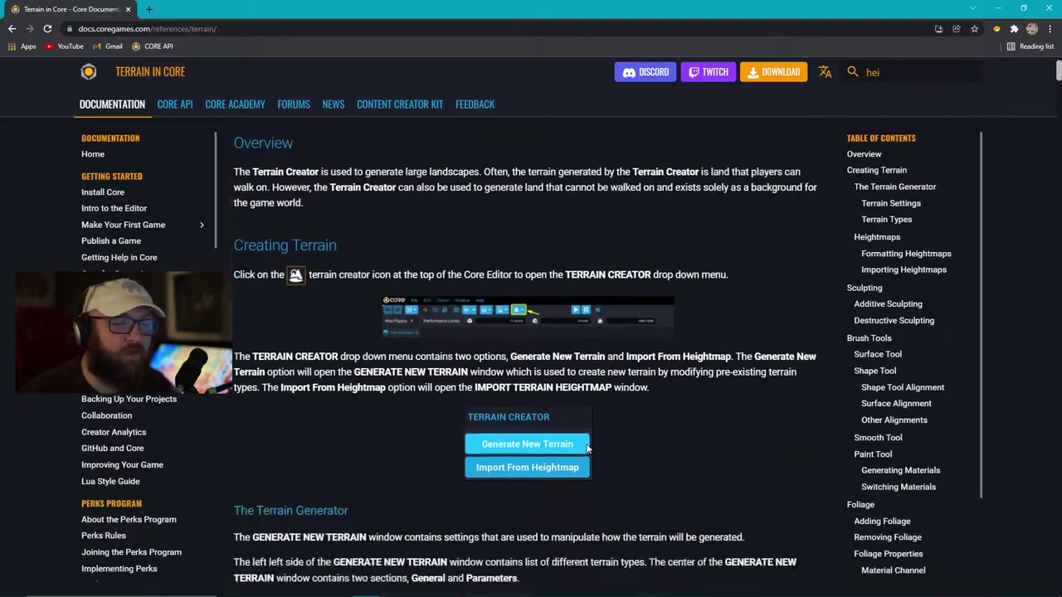
{"action": "scroll", "coordinate": [544, 232], "scroll_direction": "down", "scroll_amount": 10}
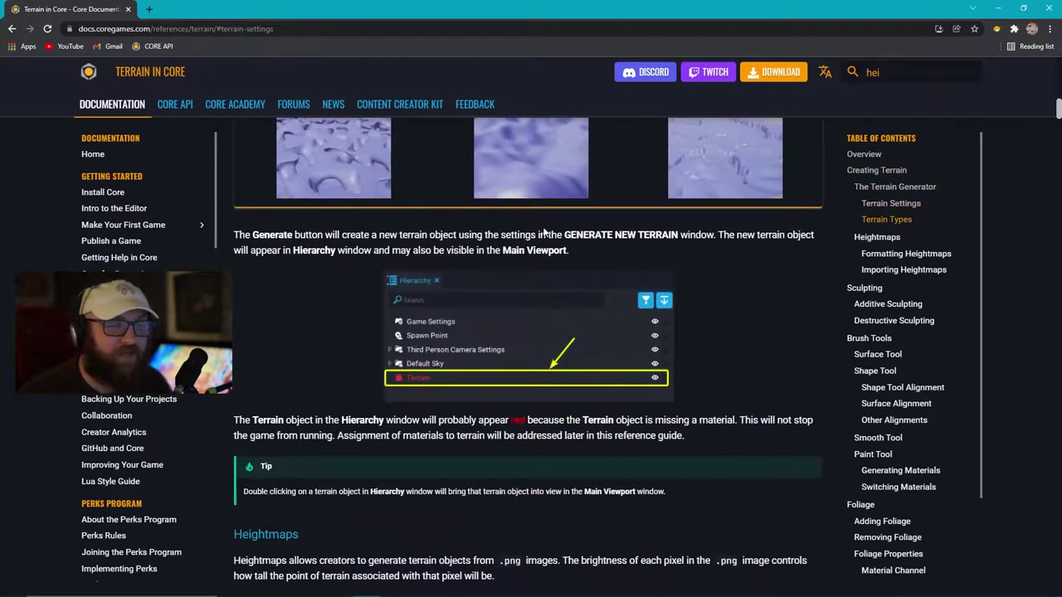
{"action": "scroll", "coordinate": [544, 232], "scroll_direction": "down", "scroll_amount": 8}
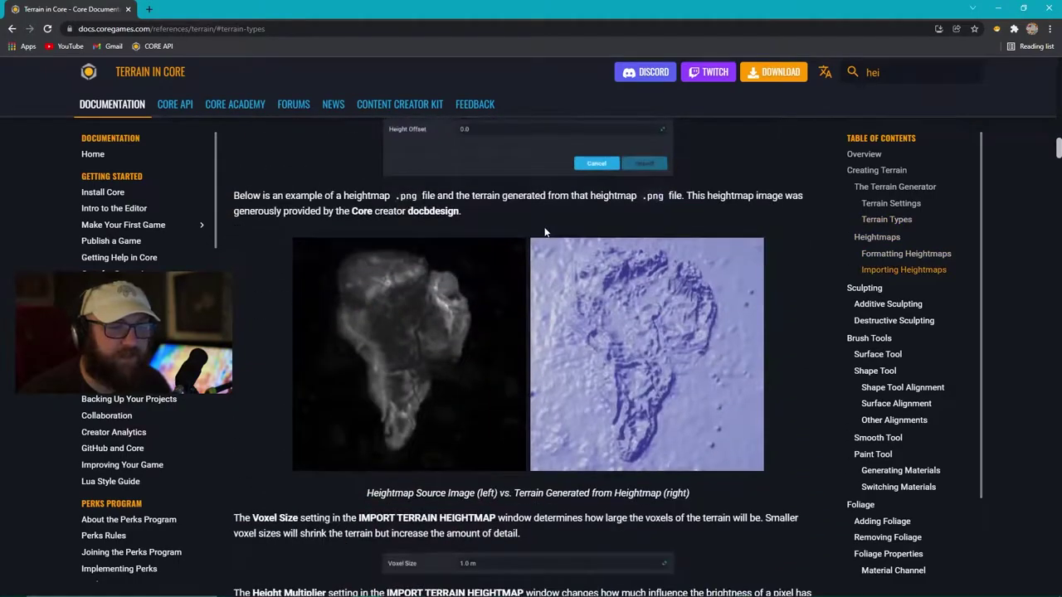
{"action": "scroll", "coordinate": [415, 224], "scroll_direction": "up", "scroll_amount": 5}
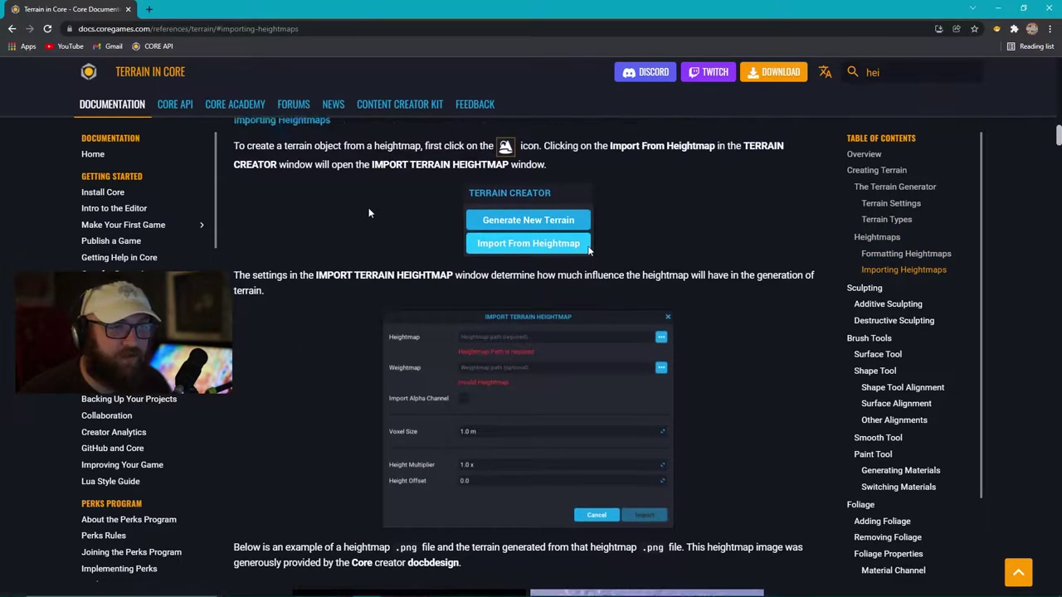
{"action": "scroll", "coordinate": [340, 238], "scroll_direction": "up", "scroll_amount": 1}
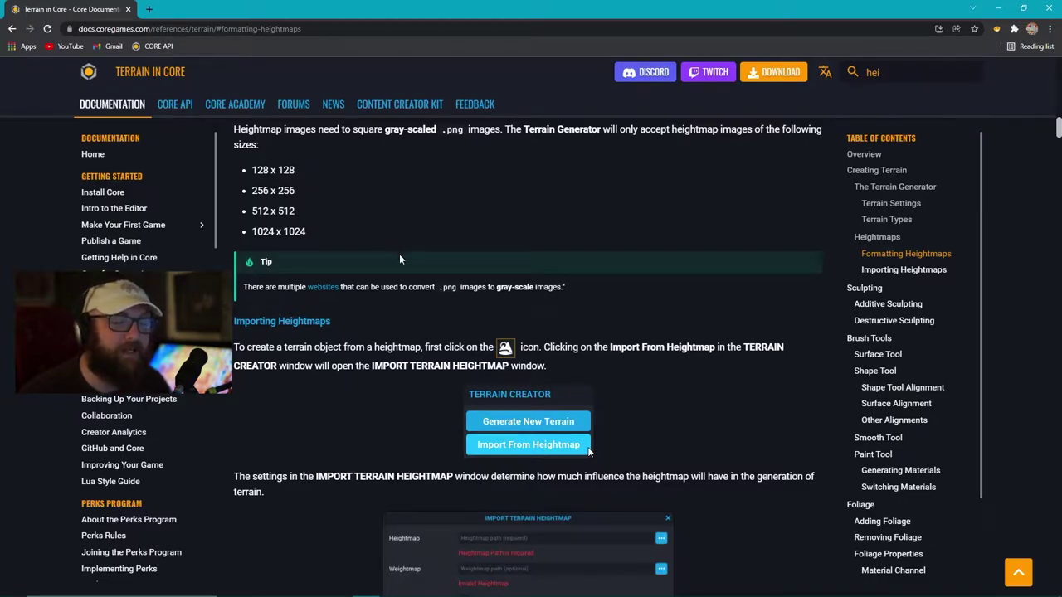
Examine the documentation's heightmap import example and its voxel size and height settings, and close the browser.
{"action": "scroll", "coordinate": [390, 397], "scroll_direction": "down", "scroll_amount": 5}
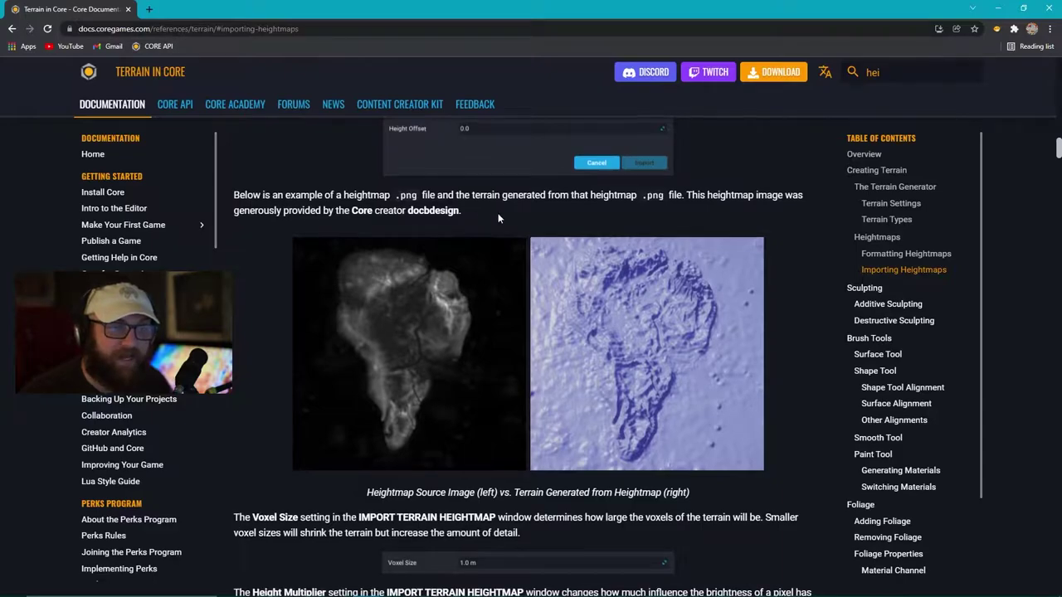
{"action": "scroll", "coordinate": [506, 232], "scroll_direction": "down", "scroll_amount": 1}
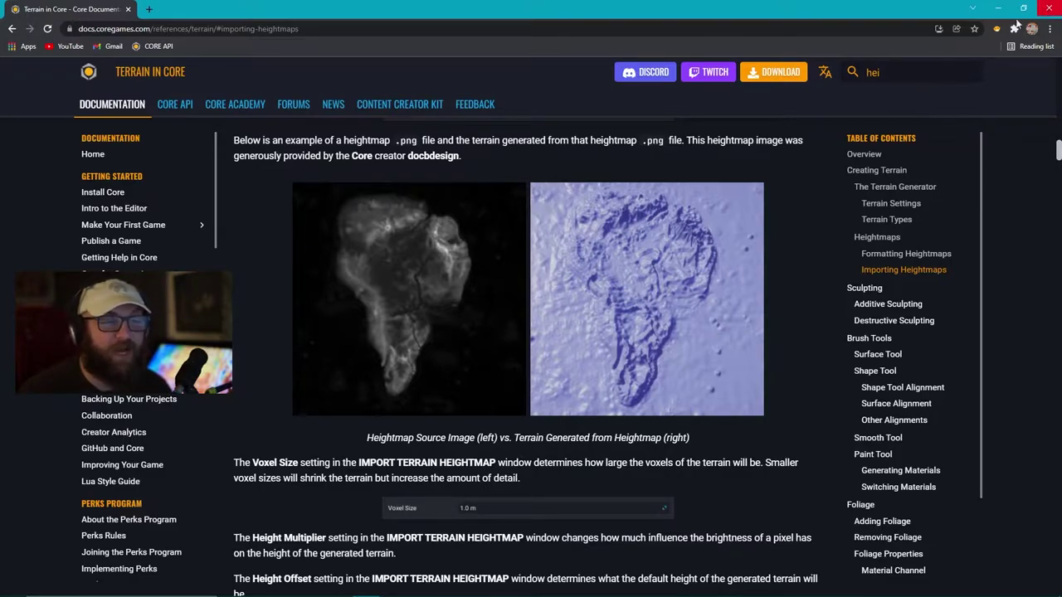
{"action": "scroll", "coordinate": [621, 239], "scroll_direction": "down", "scroll_amount": 2}
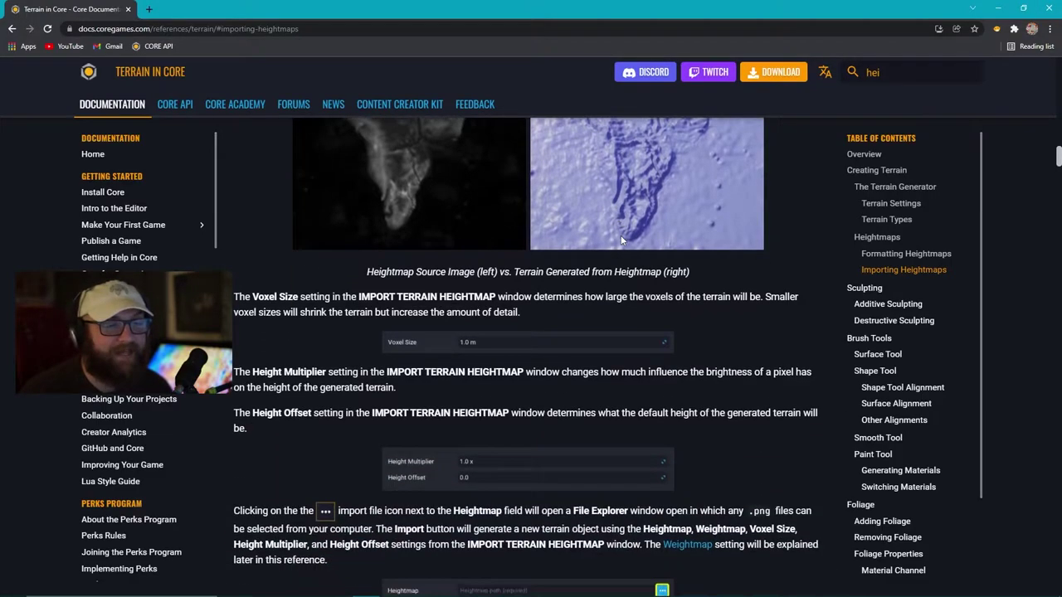
{"action": "scroll", "coordinate": [620, 235], "scroll_direction": "down", "scroll_amount": 2}
{"action": "scroll", "coordinate": [621, 240], "scroll_direction": "up", "scroll_amount": 4}
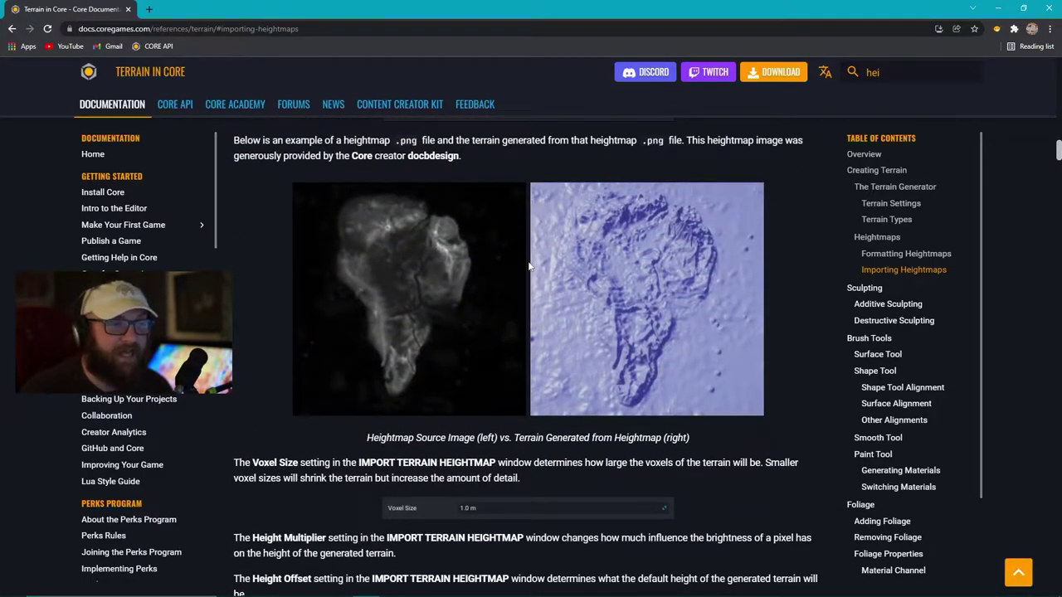
{"action": "left_click", "coordinate": [1049, 10]}
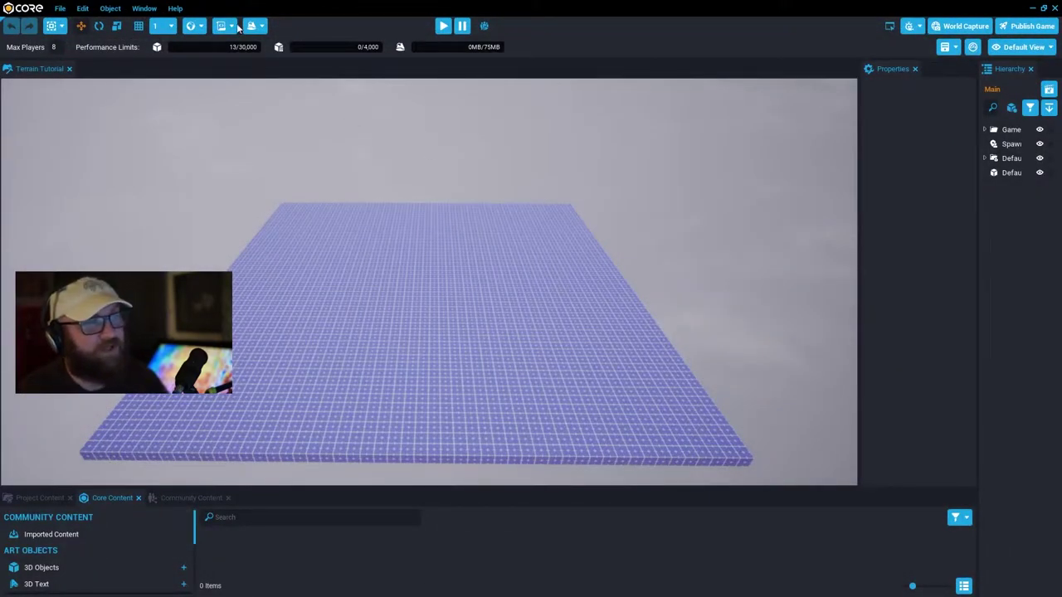
Open the new terrain generator and look through the settings of the terrain types from Flat Terrain to Rocky Meadows.
{"action": "left_click", "coordinate": [260, 31]}
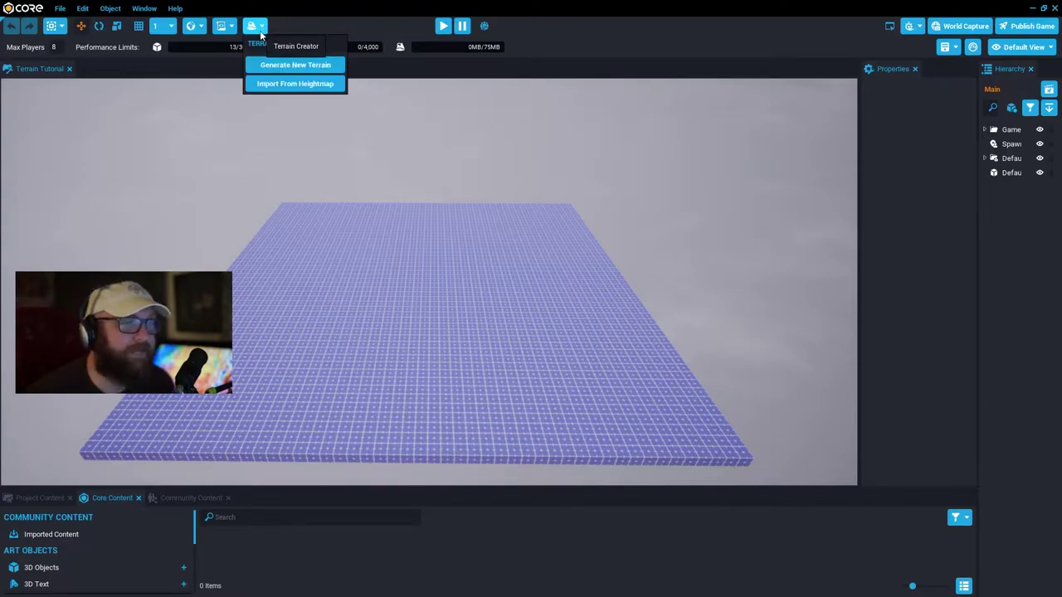
{"action": "left_click", "coordinate": [285, 68]}
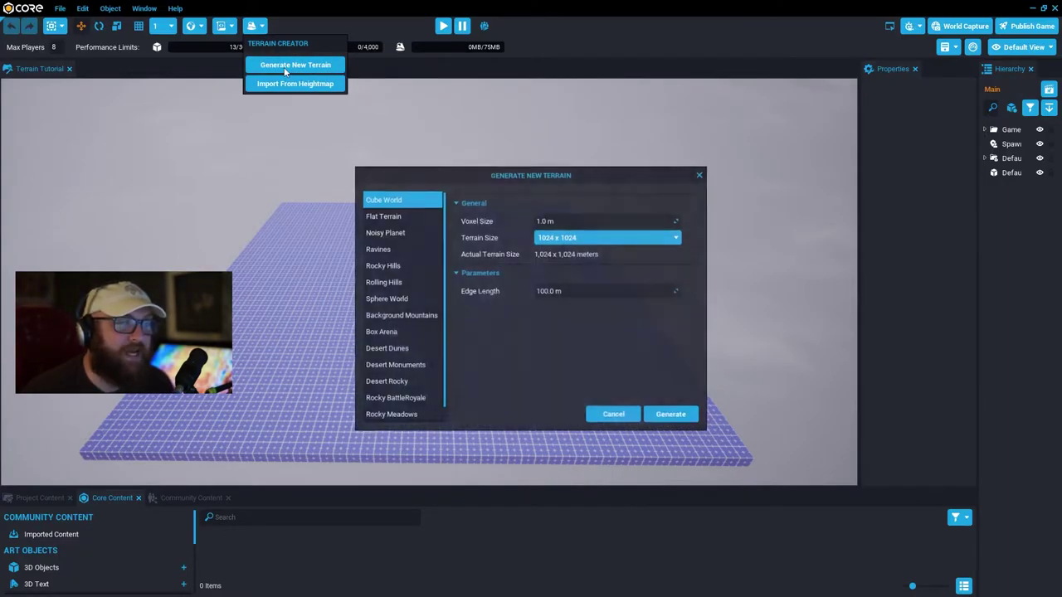
{"action": "left_click", "coordinate": [392, 217]}
{"action": "left_click", "coordinate": [401, 233]}
{"action": "left_click", "coordinate": [402, 249]}
{"action": "left_click", "coordinate": [402, 265]}
{"action": "left_click", "coordinate": [401, 282]}
{"action": "left_click", "coordinate": [400, 300]}
{"action": "left_click", "coordinate": [397, 315]}
{"action": "left_click", "coordinate": [398, 332]}
{"action": "left_click", "coordinate": [397, 349]}
{"action": "left_click", "coordinate": [397, 365]}
{"action": "left_click", "coordinate": [395, 382]}
{"action": "left_click", "coordinate": [394, 398]}
{"action": "left_click", "coordinate": [393, 414]}
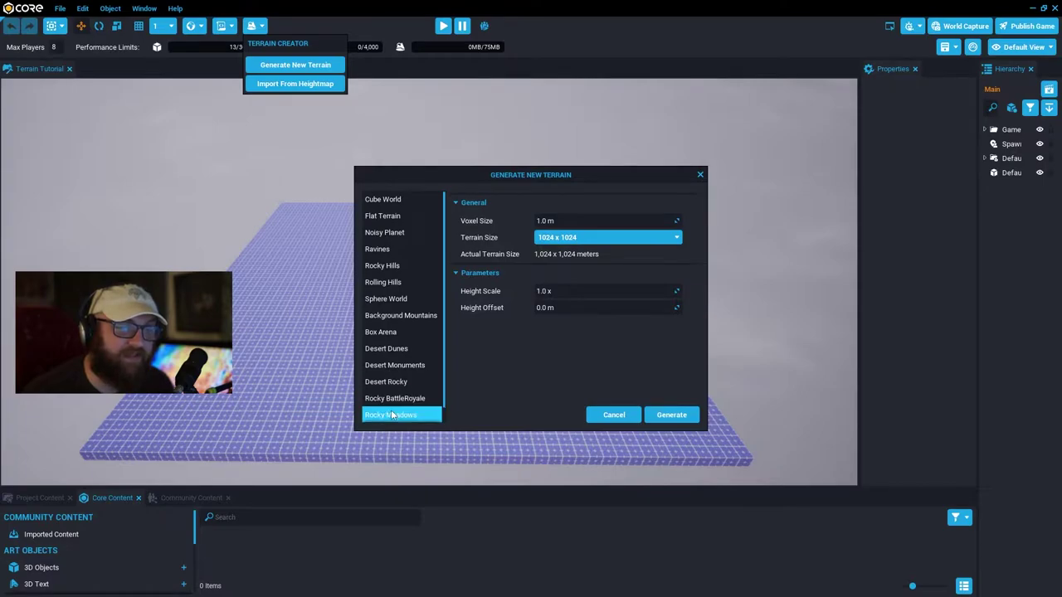
Generate a trial terrain of the Desert Monuments type and delete it after viewing its rock formations.
{"action": "left_click", "coordinate": [406, 366]}
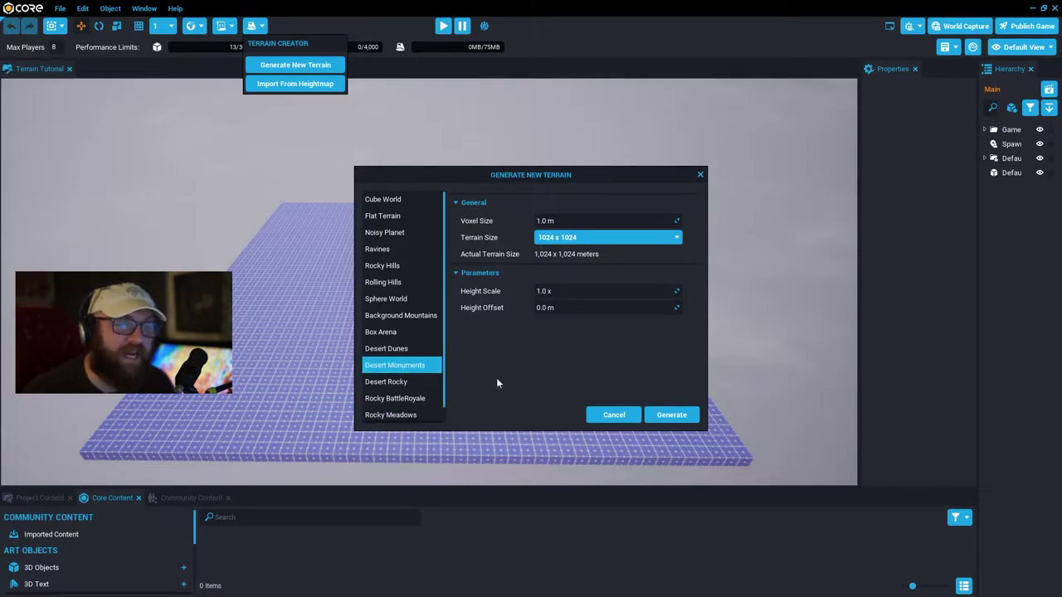
{"action": "left_click", "coordinate": [672, 414]}
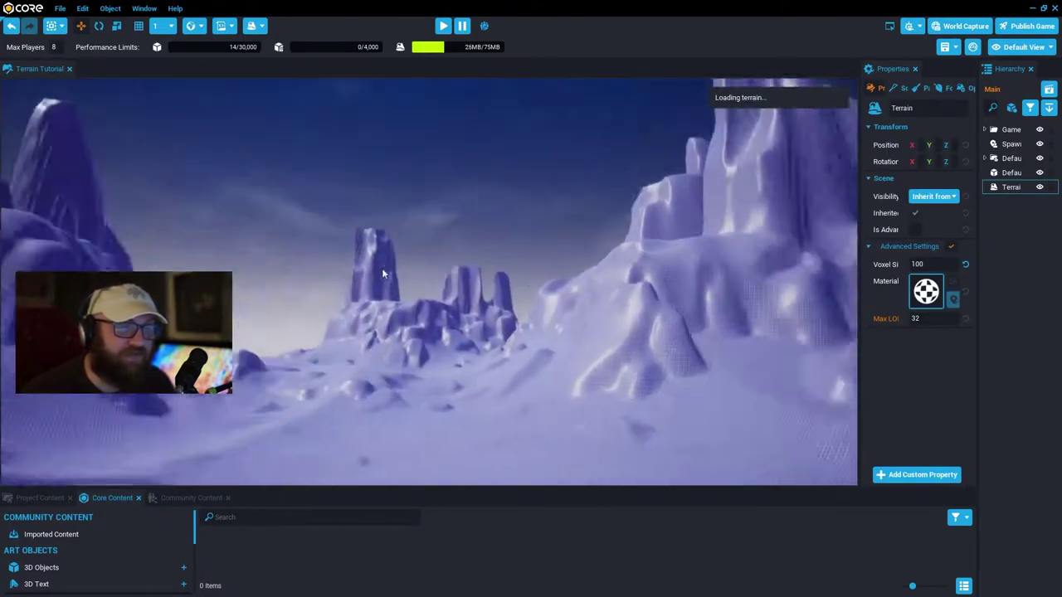
{"action": "right_click_drag", "start_coordinate": [382, 273], "coordinate": [282, 316]}
{"action": "right_click_drag", "start_coordinate": [331, 248], "coordinate": [311, 247]}
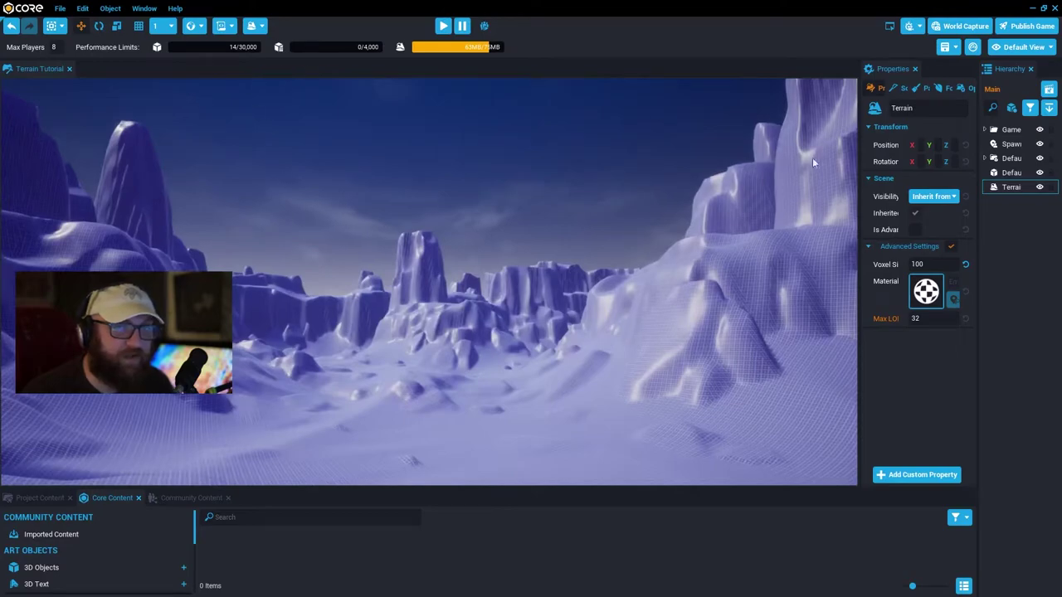
{"action": "left_click", "coordinate": [1012, 190]}
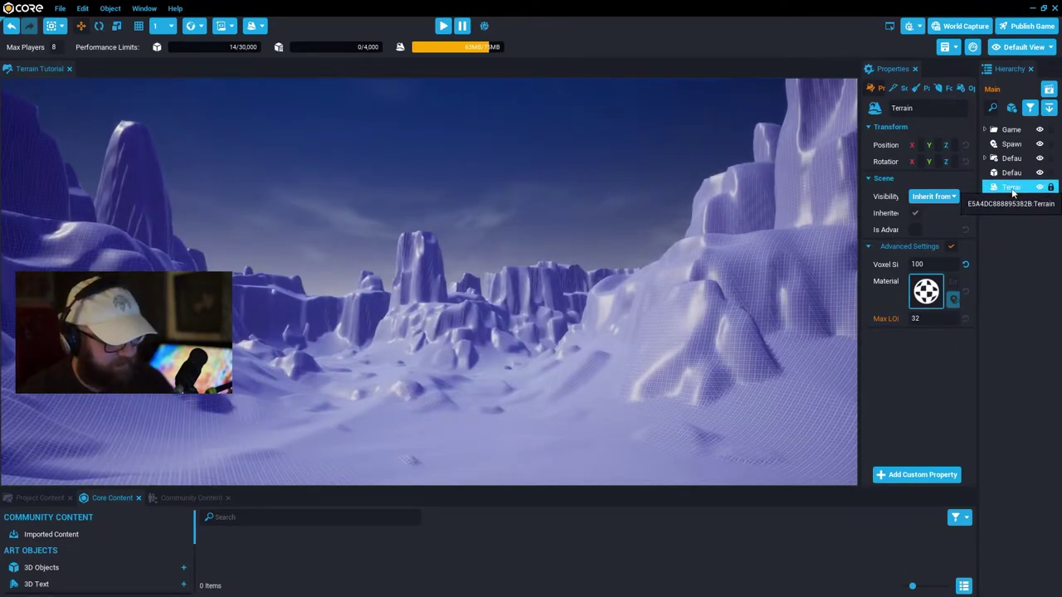
{"action": "key", "text": "Delete"}
Generate a trial terrain of the Desert Dunes type and delete it after viewing its dunes.
{"action": "left_click", "coordinate": [253, 25]}
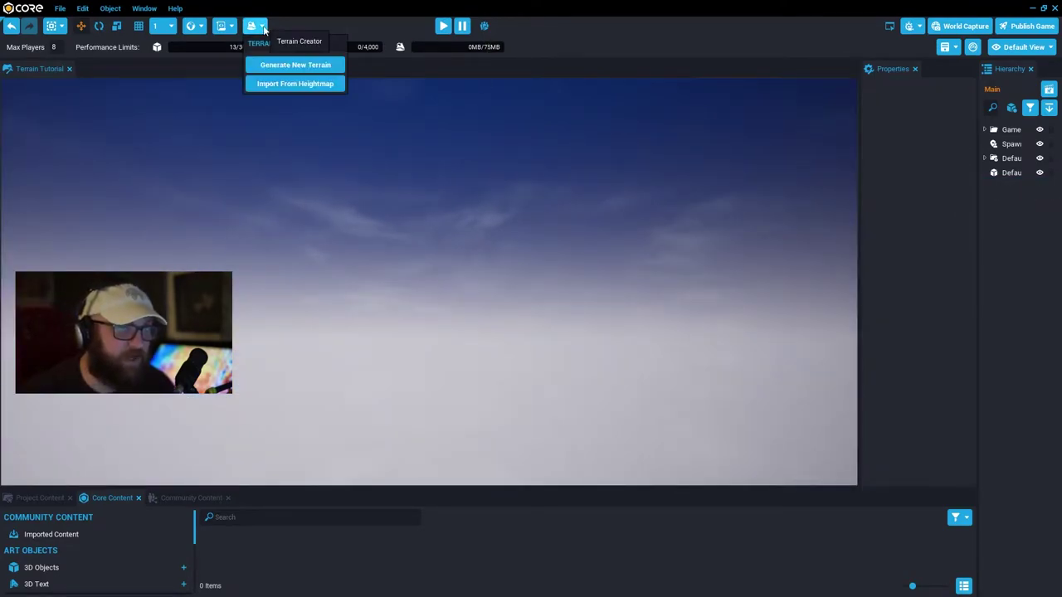
{"action": "left_click", "coordinate": [307, 70]}
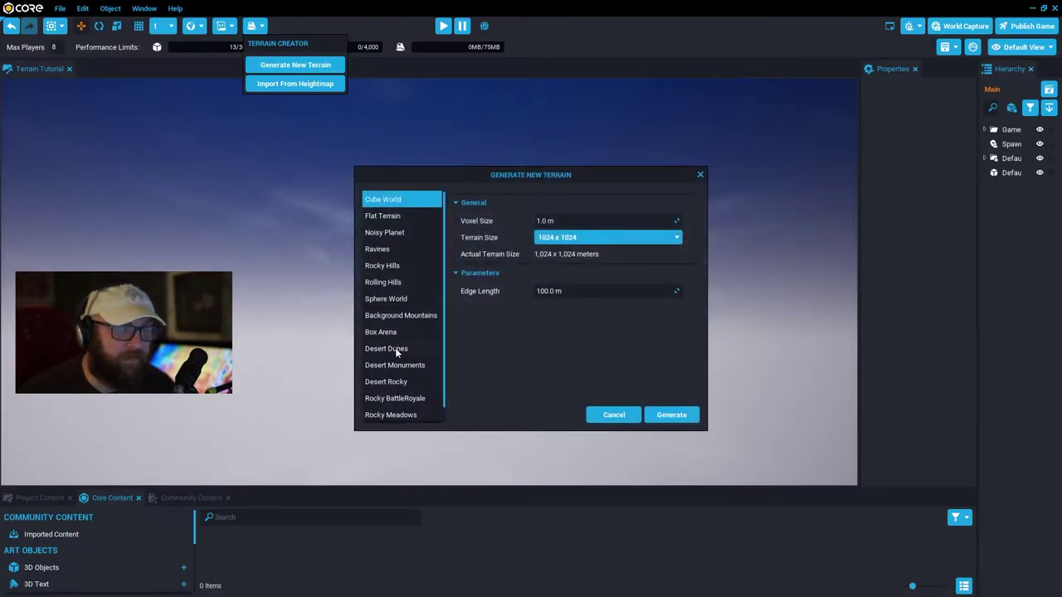
{"action": "left_click", "coordinate": [394, 349]}
{"action": "left_click", "coordinate": [670, 415]}
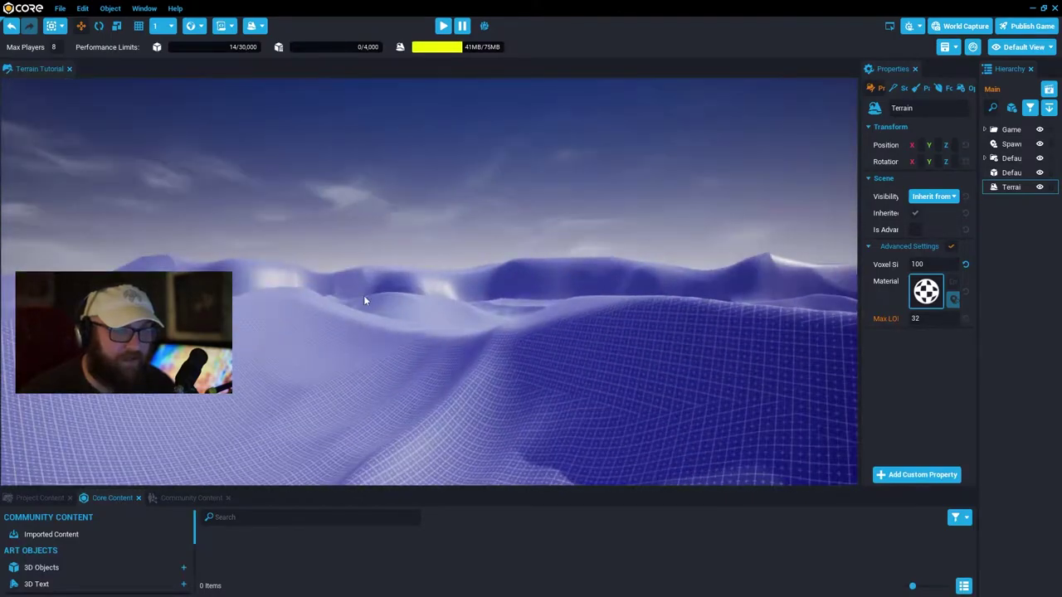
{"action": "right_click_drag", "start_coordinate": [364, 296], "coordinate": [388, 364]}
{"action": "right_click_drag", "start_coordinate": [421, 332], "coordinate": [385, 378]}
{"action": "left_click", "coordinate": [1009, 189]}
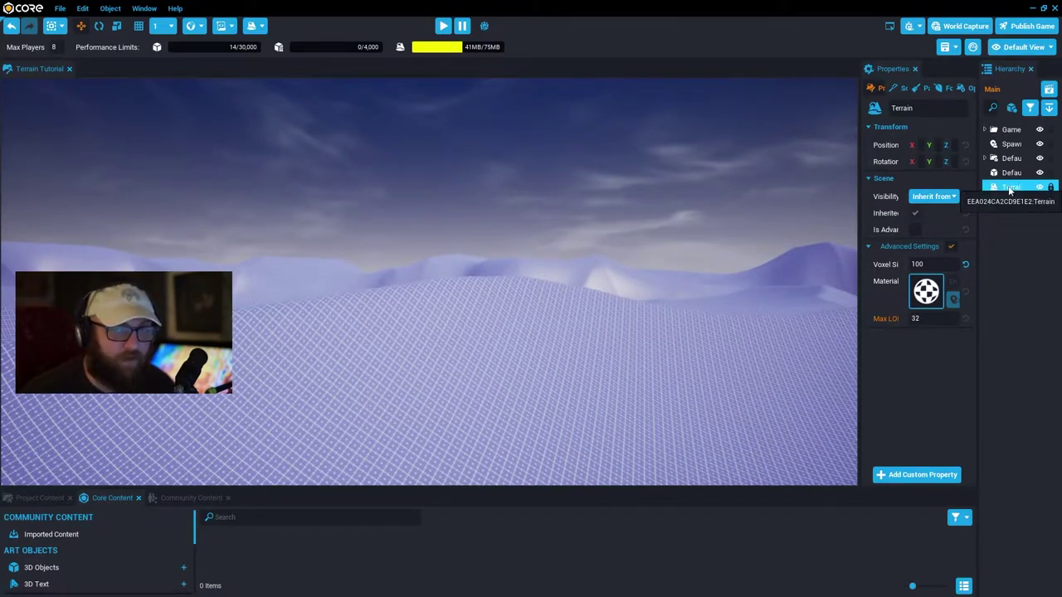
{"action": "key", "text": "Delete"}
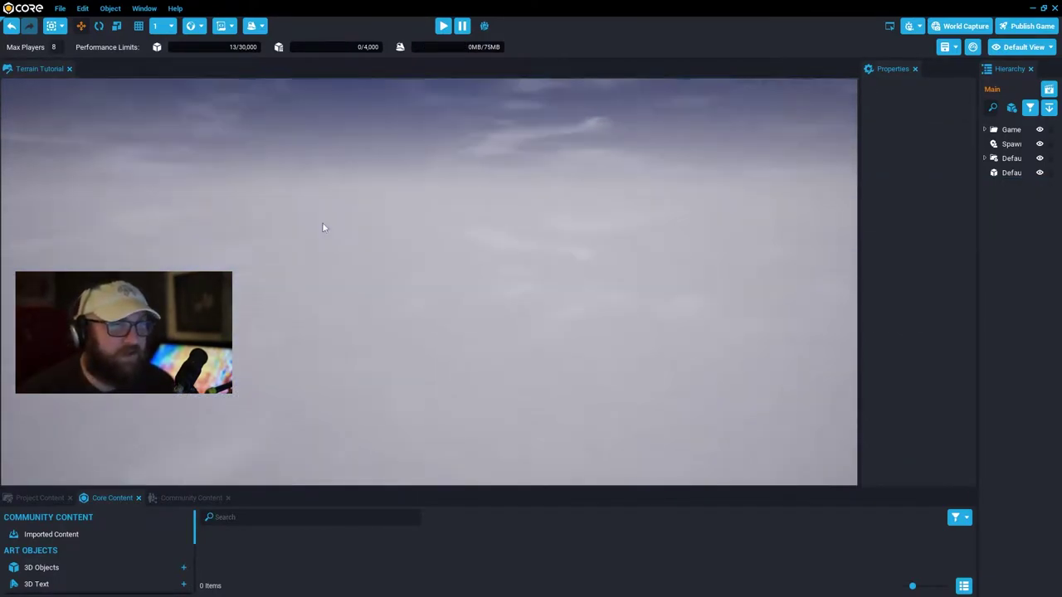
Delete the default floor from the scene.
{"action": "key", "text": "s"}
{"action": "right_click_drag", "start_coordinate": [574, 294], "coordinate": [532, 316]}
{"action": "left_click", "coordinate": [351, 379]}
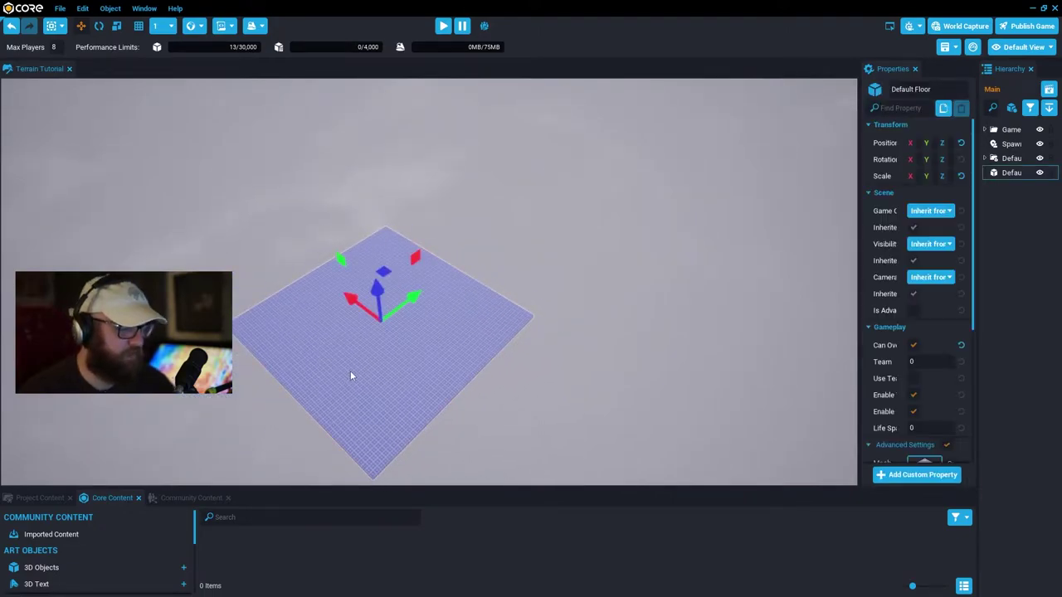
{"action": "key", "text": "Delete"}
Reopen the new terrain generator and compare the settings of the terrain types from Flat Terrain to Rolling Hills.
{"action": "left_click", "coordinate": [253, 26]}
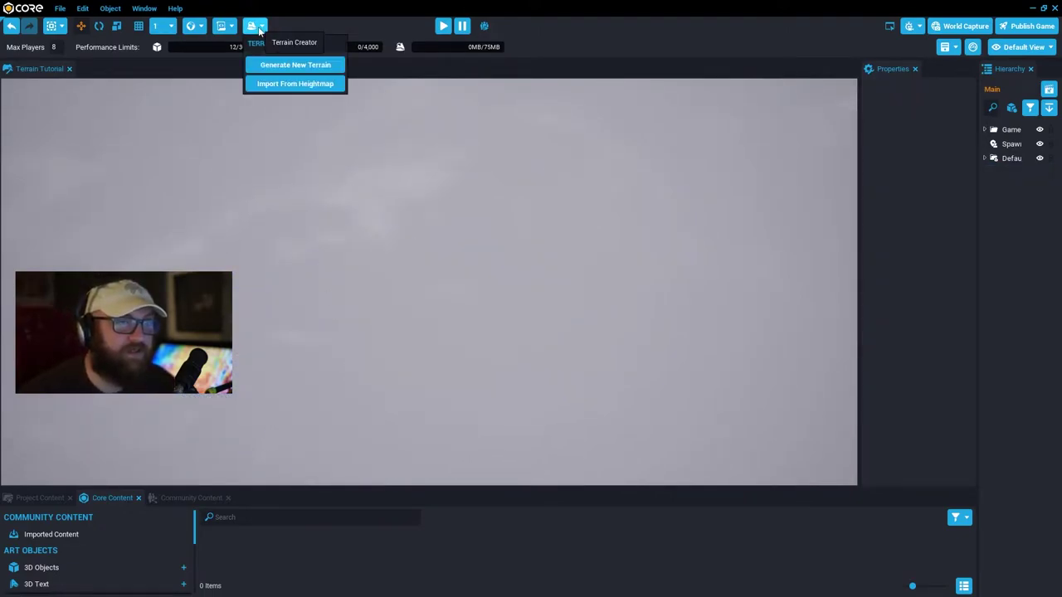
{"action": "left_click", "coordinate": [280, 66]}
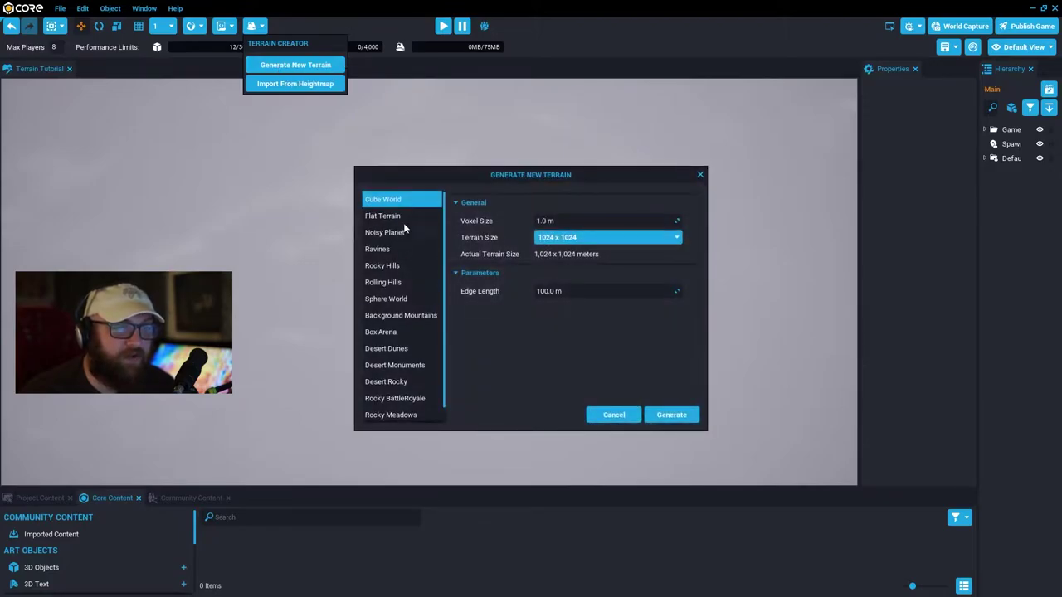
{"action": "left_click", "coordinate": [394, 216]}
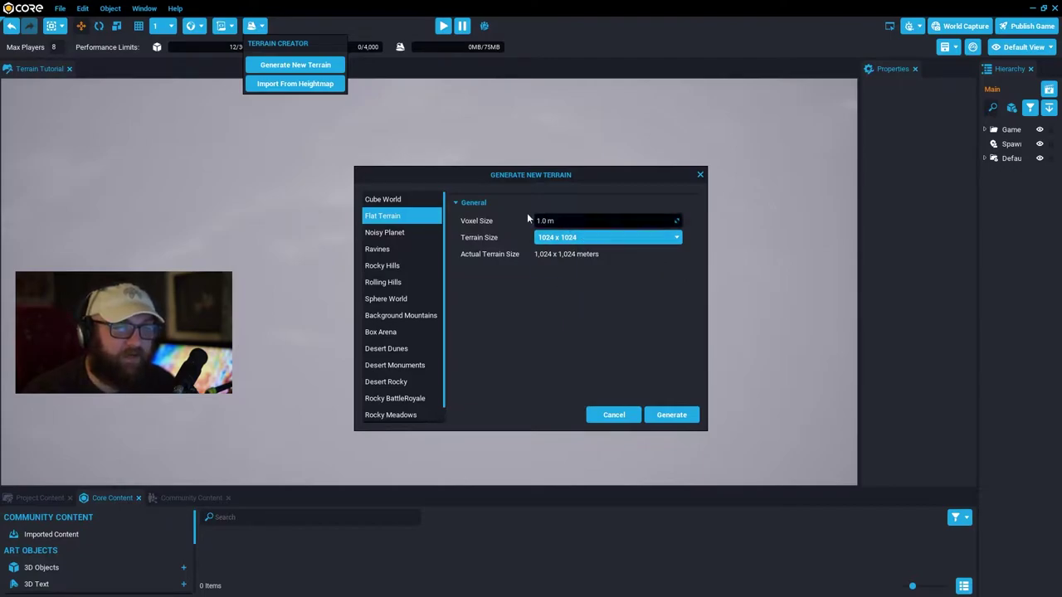
{"action": "left_click", "coordinate": [384, 233]}
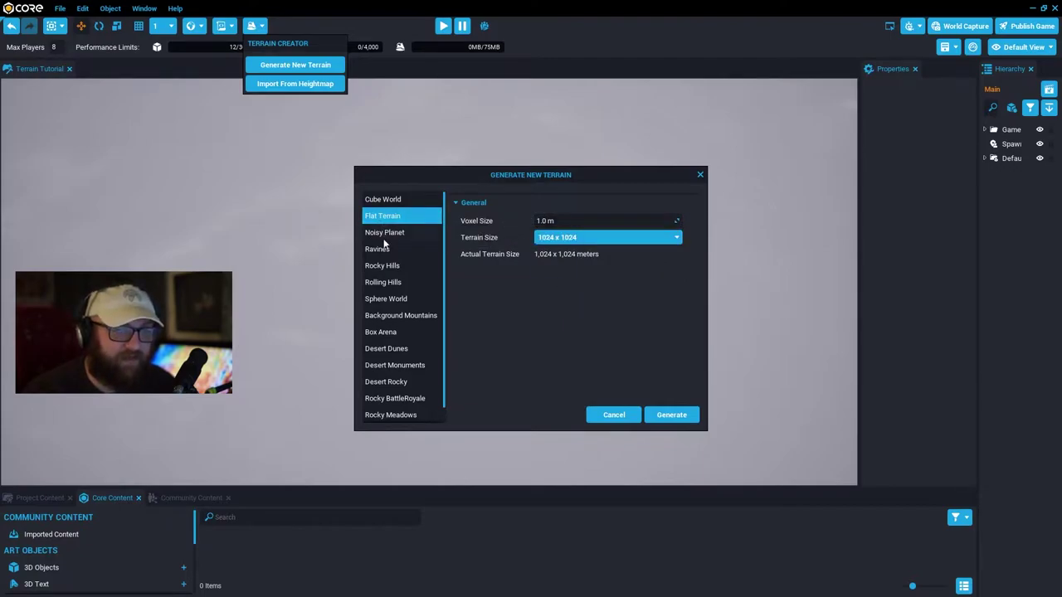
{"action": "left_click", "coordinate": [381, 248]}
{"action": "left_click", "coordinate": [380, 265]}
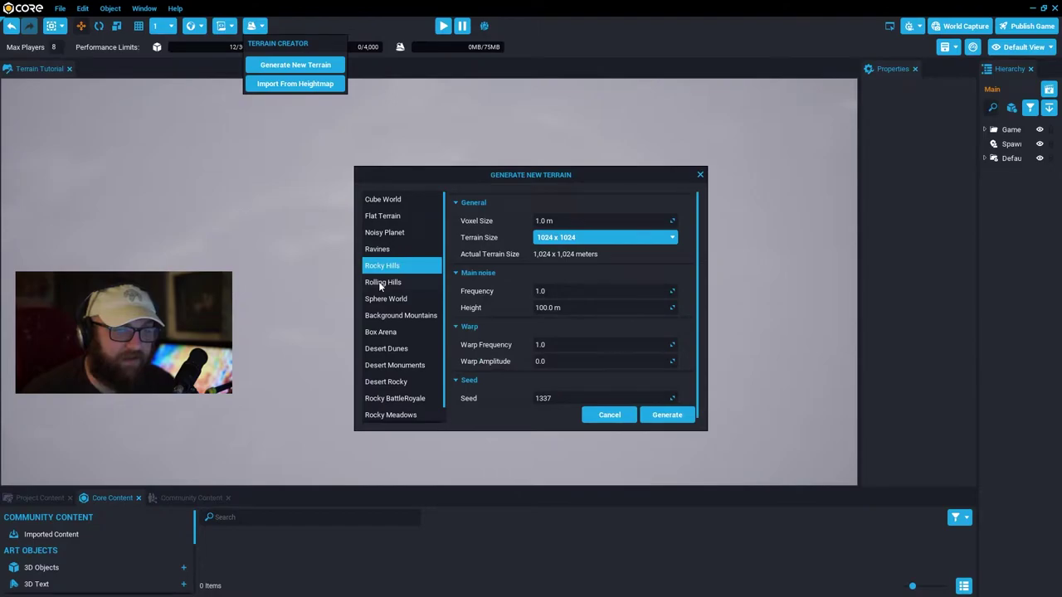
{"action": "left_click", "coordinate": [383, 248]}
{"action": "left_click", "coordinate": [393, 235]}
{"action": "left_click", "coordinate": [390, 249]}
{"action": "left_click", "coordinate": [388, 266]}
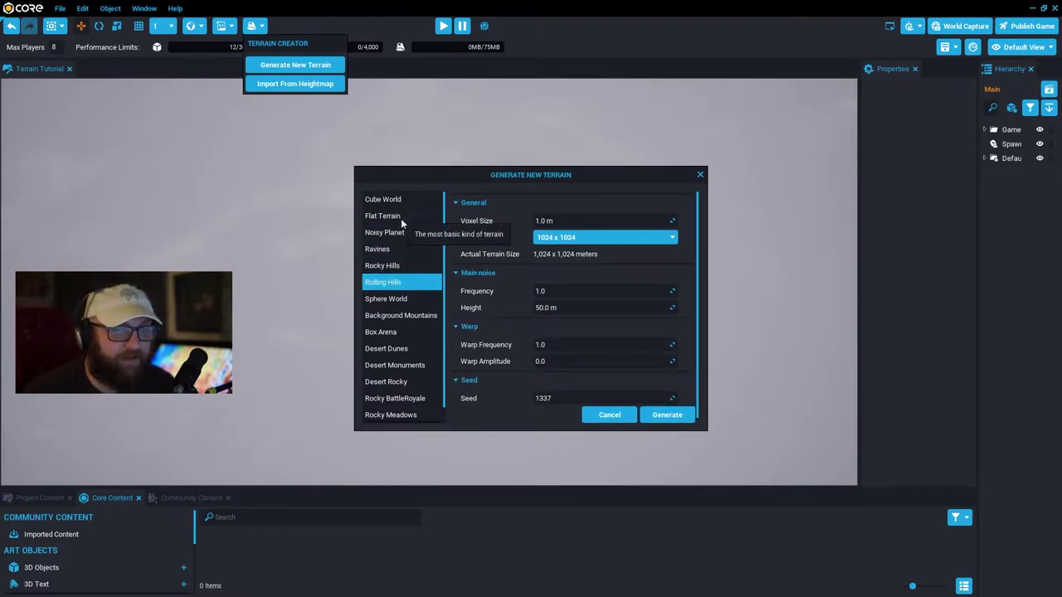
Generate a Flat Terrain with a 1.0 m voxel size and a 1024 x 1024 terrain size.
{"action": "left_click", "coordinate": [401, 217]}
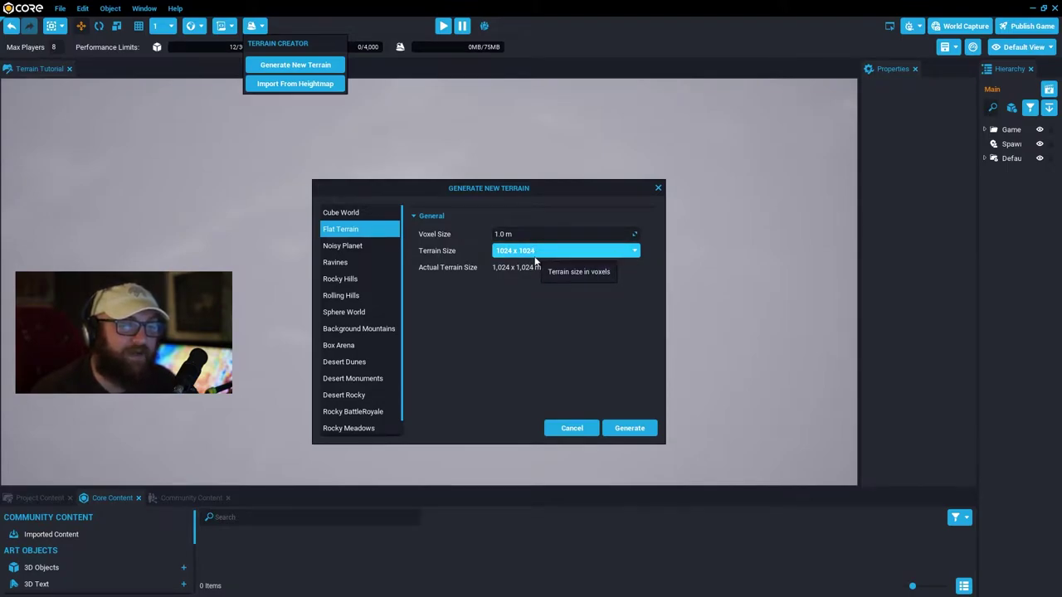
{"action": "left_click", "coordinate": [537, 256]}
{"action": "left_click", "coordinate": [444, 285]}
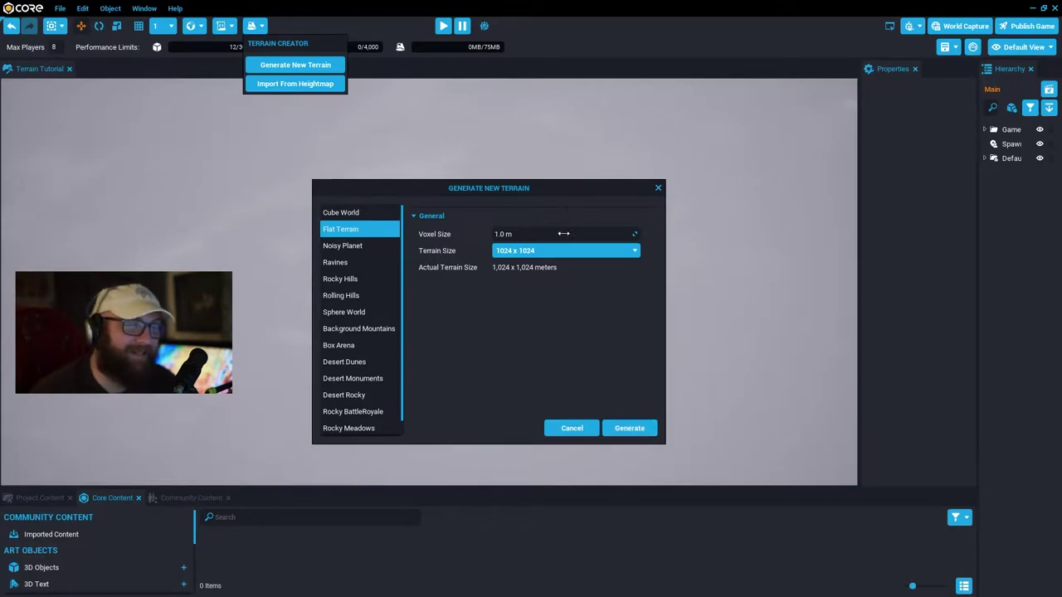
{"action": "left_click_drag", "start_coordinate": [575, 190], "coordinate": [587, 181]}
{"action": "left_click", "coordinate": [638, 421]}
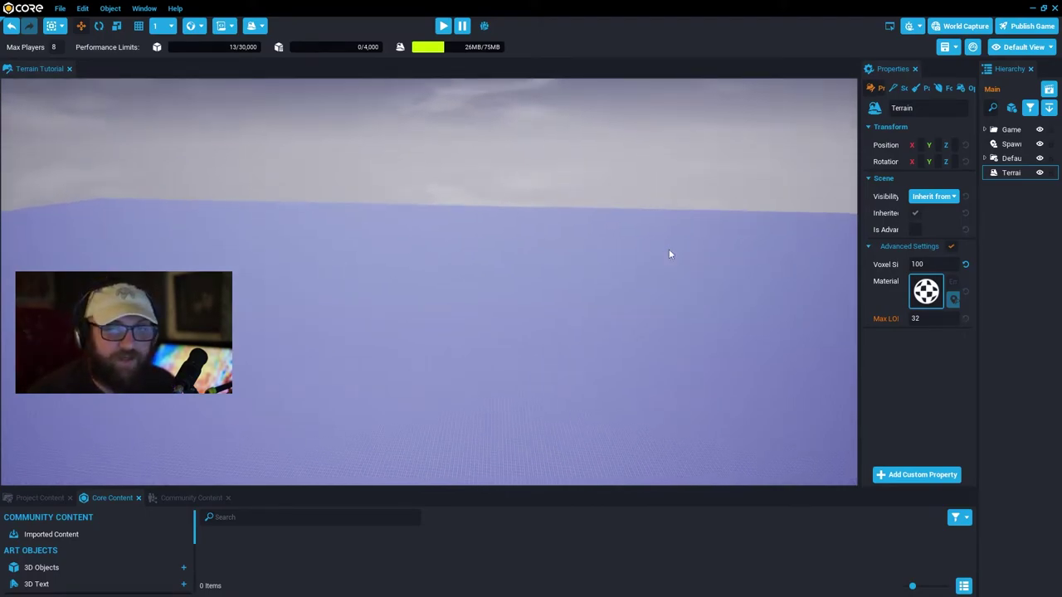
Look through the project and community content, and search the Core Content for "terrain" materials.
{"action": "right_click_drag", "start_coordinate": [670, 248], "coordinate": [225, 237]}
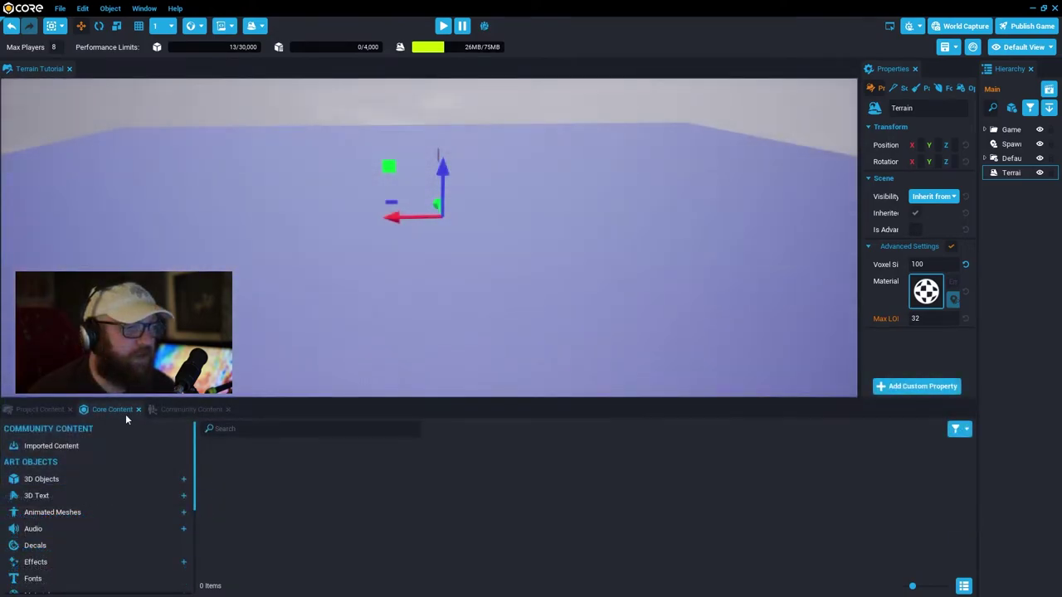
{"action": "left_click", "coordinate": [51, 409]}
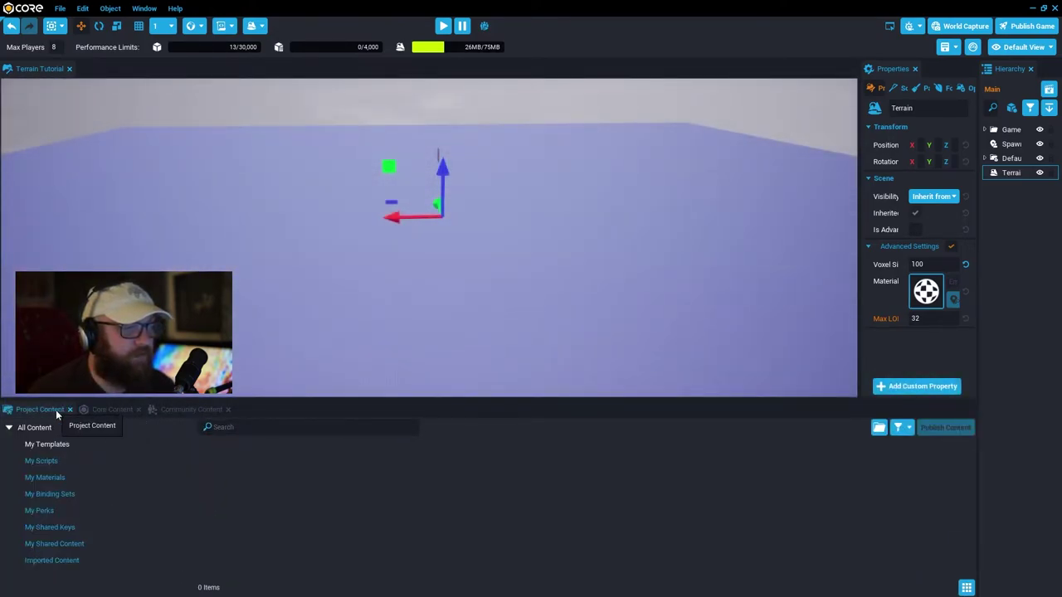
{"action": "left_click", "coordinate": [181, 406]}
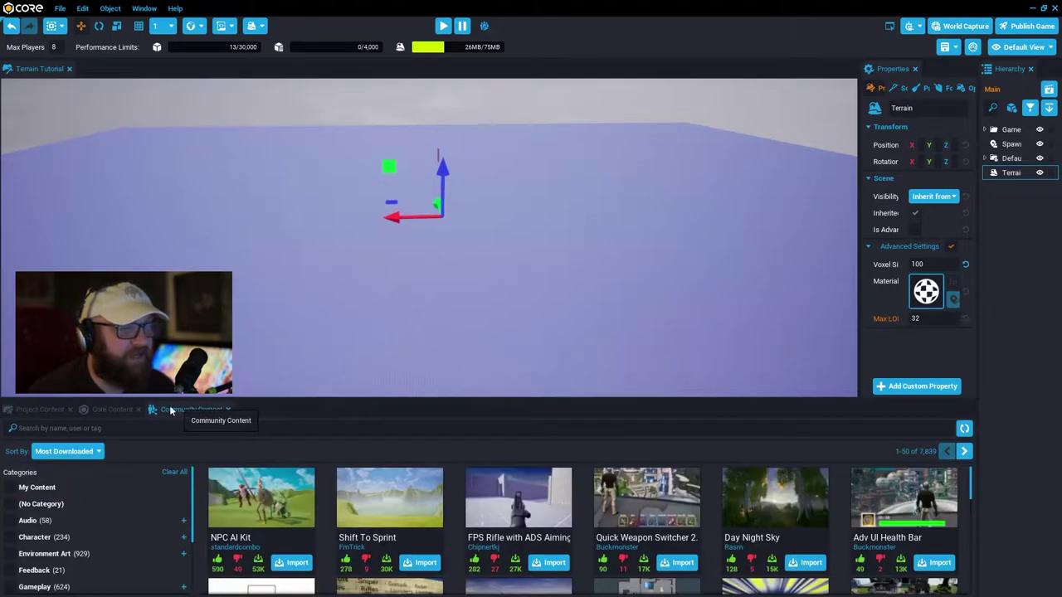
{"action": "left_click", "coordinate": [121, 409]}
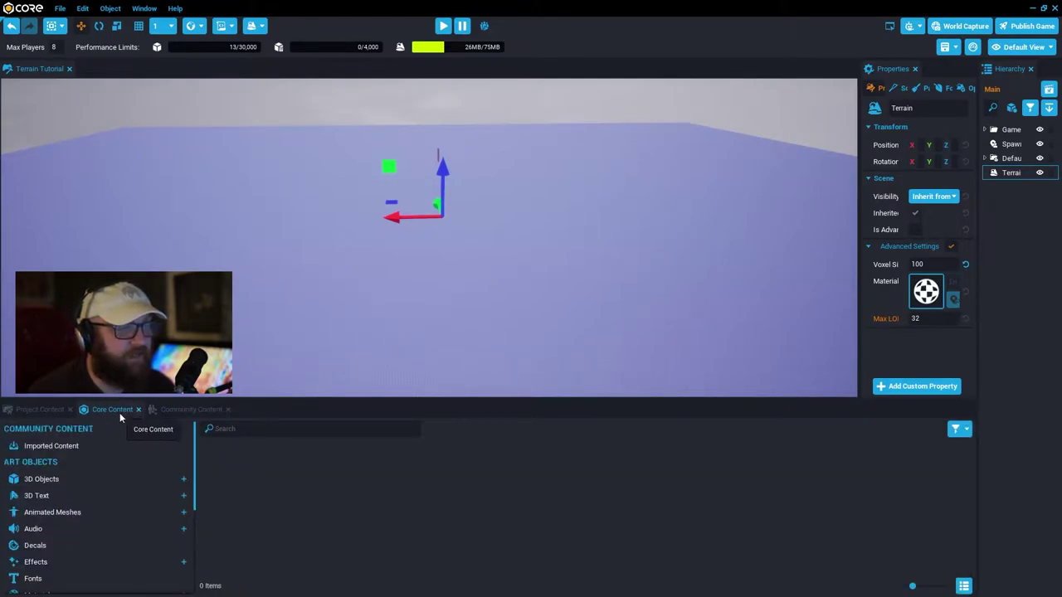
{"action": "left_click", "coordinate": [273, 436]}
{"action": "type", "text": "t"}
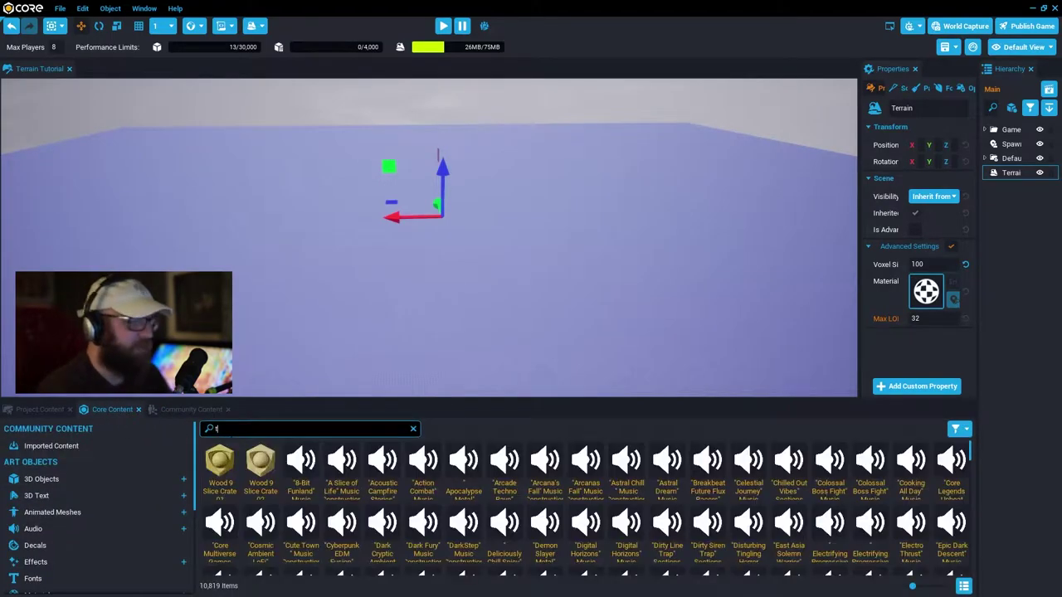
{"action": "type", "text": "errain"}
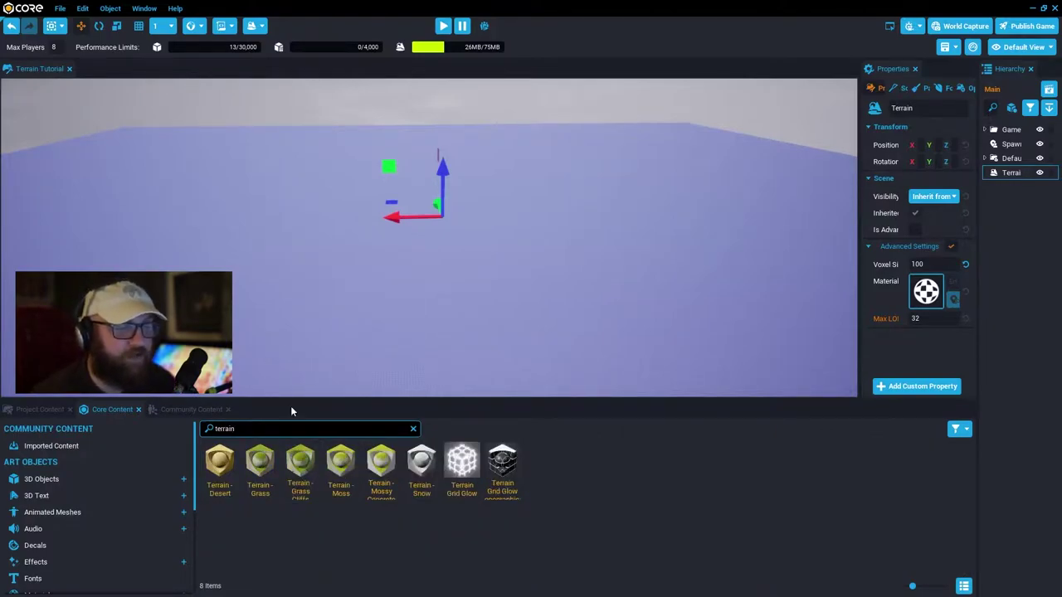
Try the Grid Glow, Snow, Mossy Concrete, Moss, Grass Cliffs and Desert terrain materials one after another on the flat terrain.
{"action": "left_click_drag", "start_coordinate": [500, 459], "coordinate": [442, 287]}
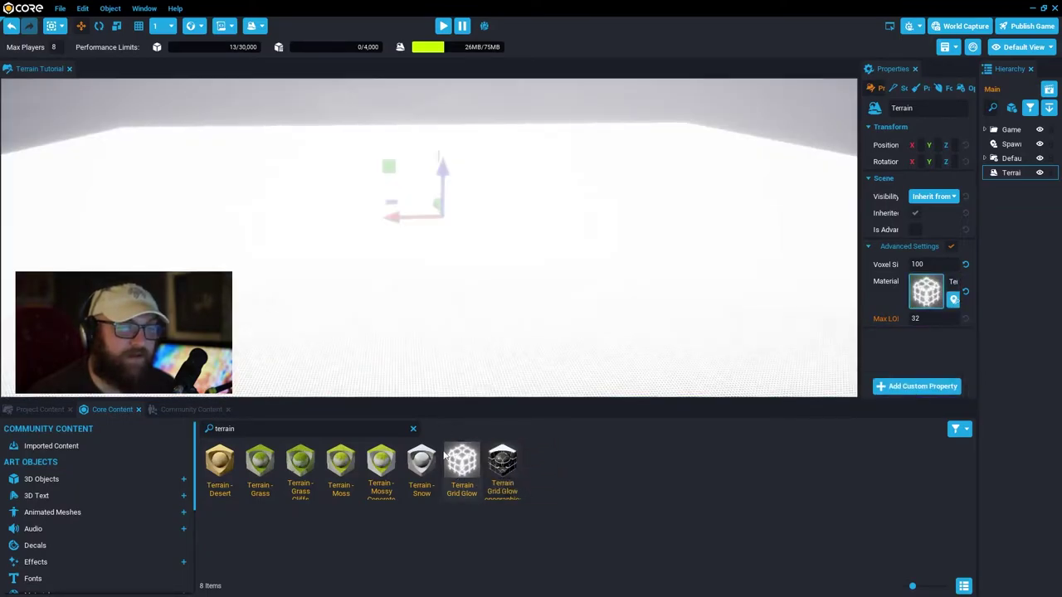
{"action": "left_click_drag", "start_coordinate": [420, 461], "coordinate": [408, 327]}
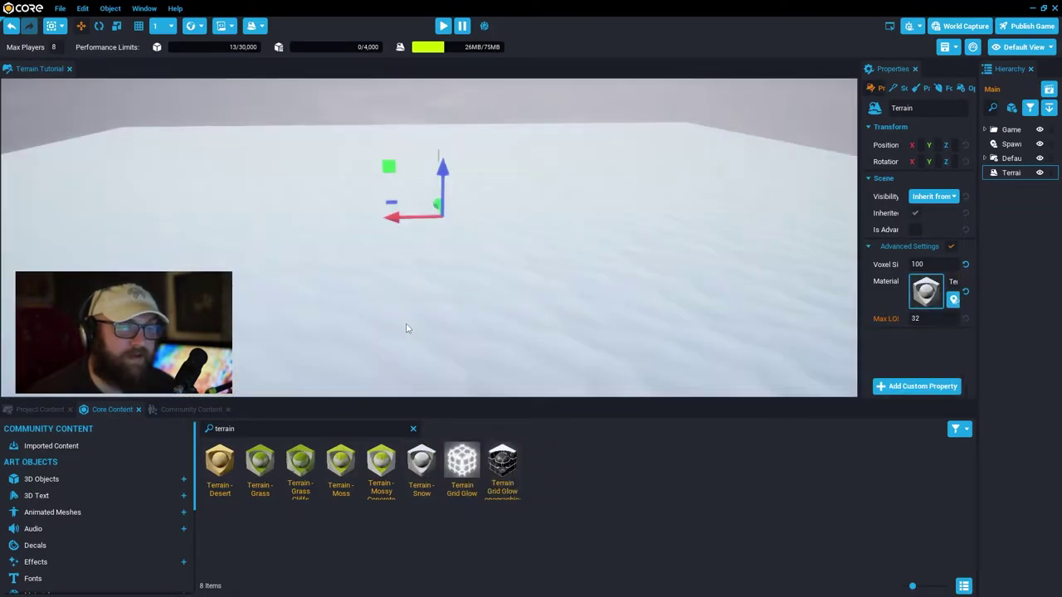
{"action": "left_click_drag", "start_coordinate": [380, 454], "coordinate": [368, 342]}
{"action": "left_click_drag", "start_coordinate": [342, 460], "coordinate": [336, 346]}
{"action": "left_click_drag", "start_coordinate": [300, 461], "coordinate": [327, 335]}
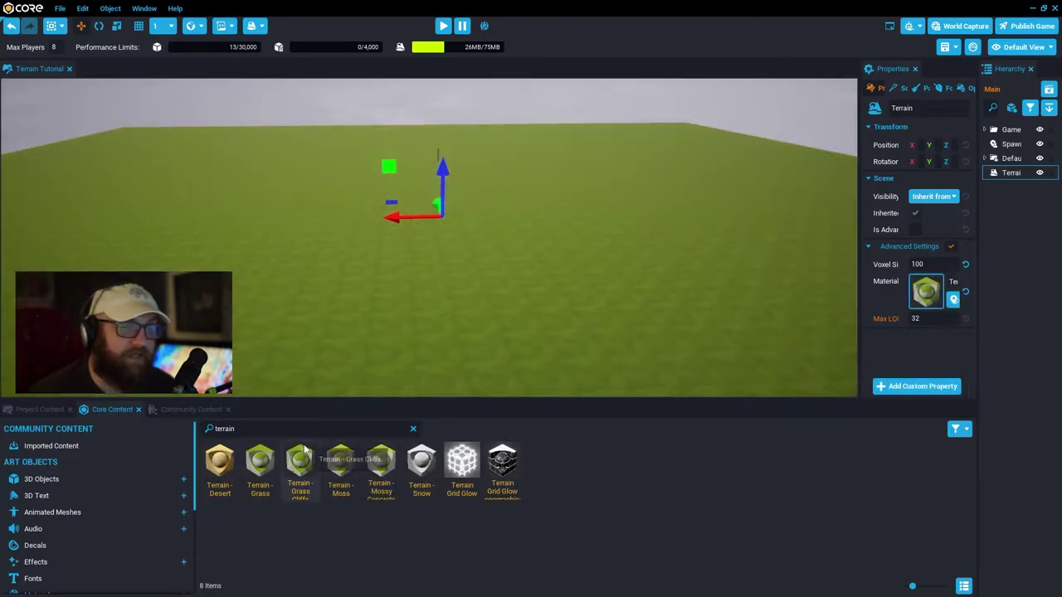
{"action": "left_click_drag", "start_coordinate": [220, 461], "coordinate": [330, 373]}
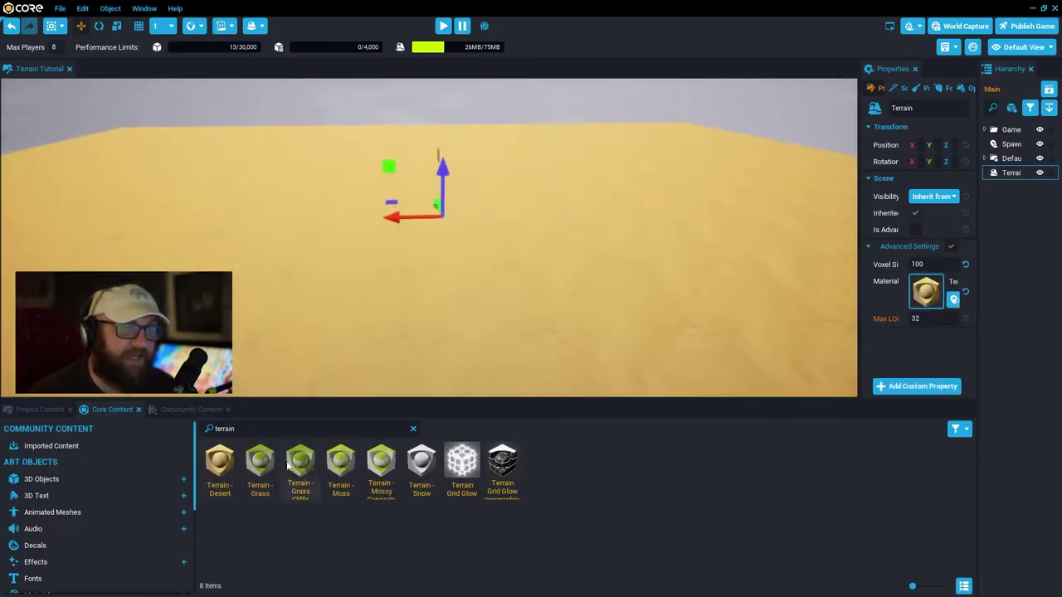
Apply the Terrain - Grass Cliffs material to the flat terrain and enlarge the viewport by shrinking the content area.
{"action": "mouse_move", "coordinate": [520, 293]}
{"action": "right_mouse_down"}
{"action": "mouse_move", "coordinate": [365, 240]}
{"action": "mouse_move", "coordinate": [522, 295]}
{"action": "right_mouse_up"}
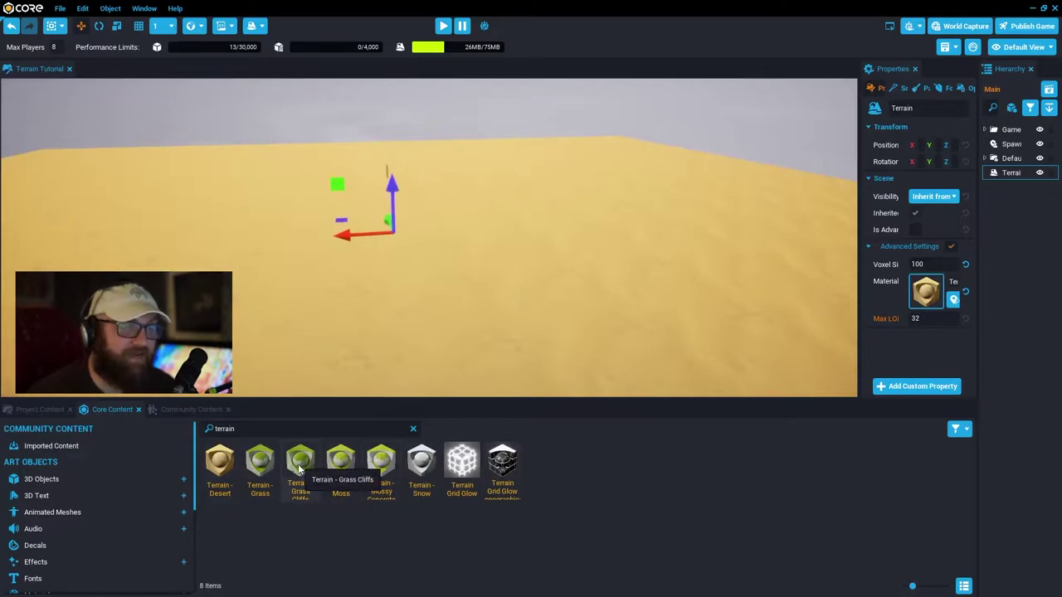
{"action": "left_click_drag", "start_coordinate": [300, 468], "coordinate": [357, 315]}
{"action": "right_click_drag", "start_coordinate": [357, 316], "coordinate": [460, 304]}
{"action": "right_click_drag", "start_coordinate": [329, 308], "coordinate": [630, 309]}
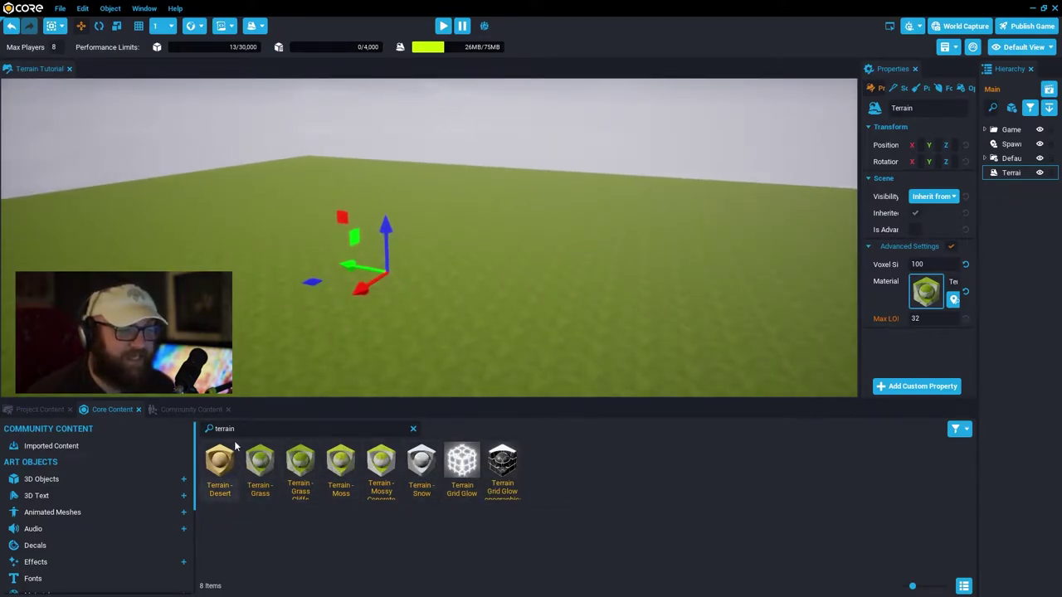
{"action": "left_click_drag", "start_coordinate": [241, 399], "coordinate": [241, 505]}
{"action": "right_click_drag", "start_coordinate": [326, 322], "coordinate": [735, 304]}
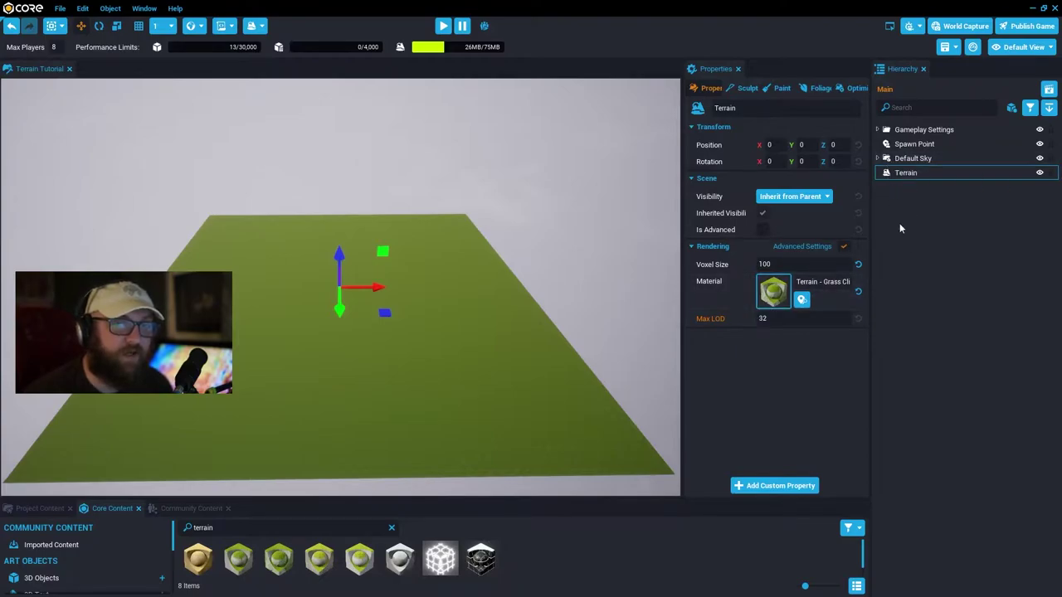
Select the Terrain object, look through its Sculpt, Paint, Foliage and Optimize settings, and widen the properties area.
{"action": "left_click", "coordinate": [924, 162]}
{"action": "left_click", "coordinate": [922, 173]}
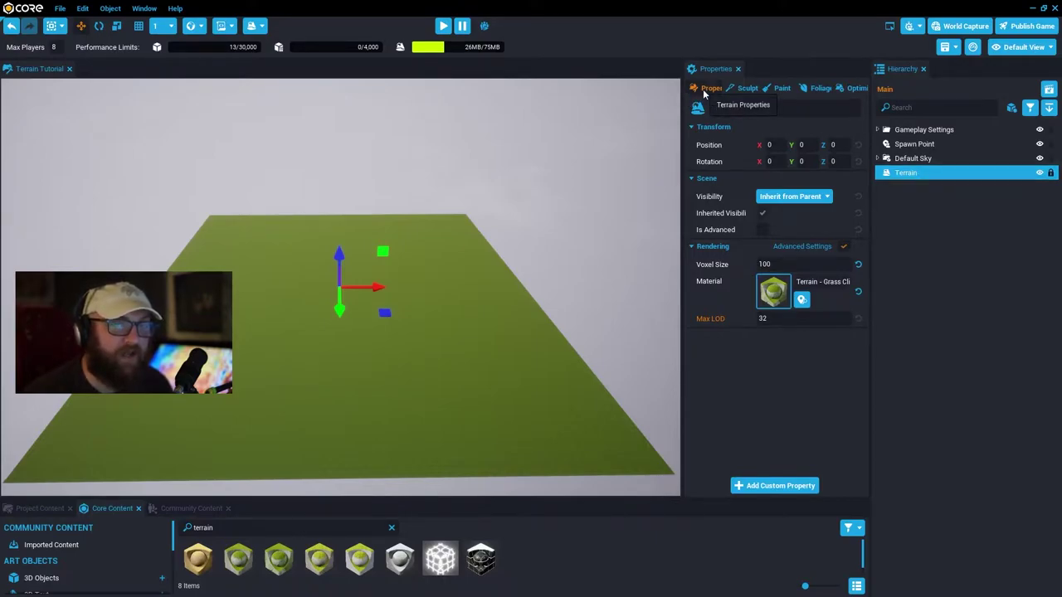
{"action": "left_click", "coordinate": [748, 89]}
{"action": "left_click", "coordinate": [782, 88]}
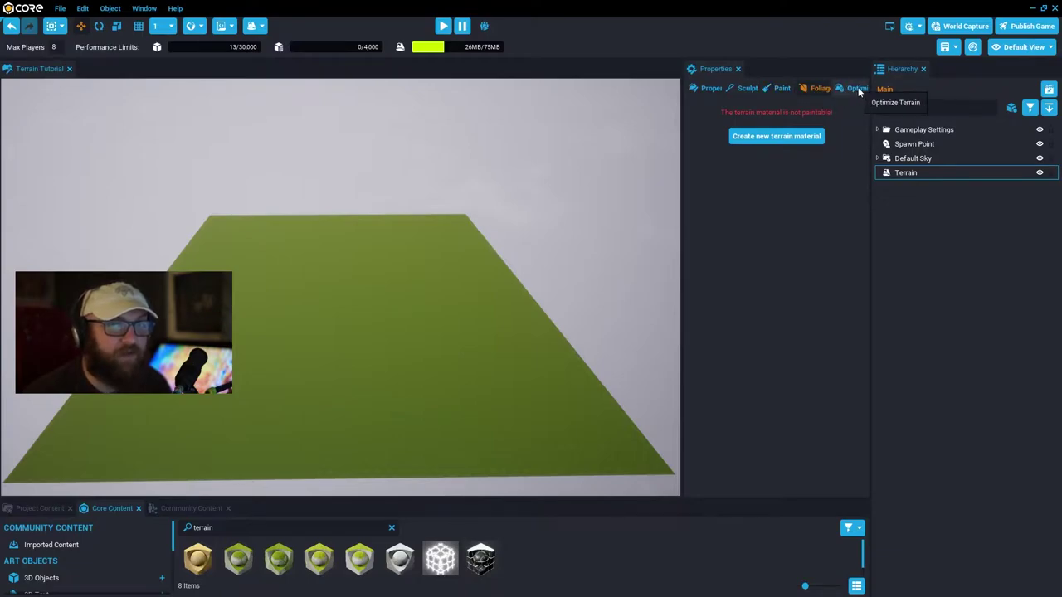
{"action": "left_click", "coordinate": [857, 89]}
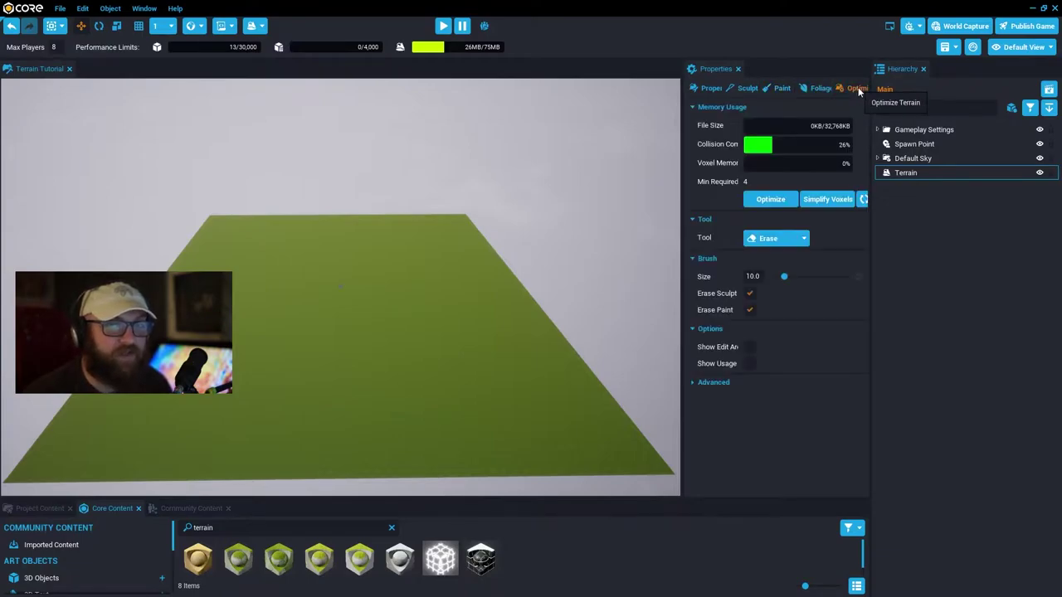
{"action": "left_click", "coordinate": [711, 89]}
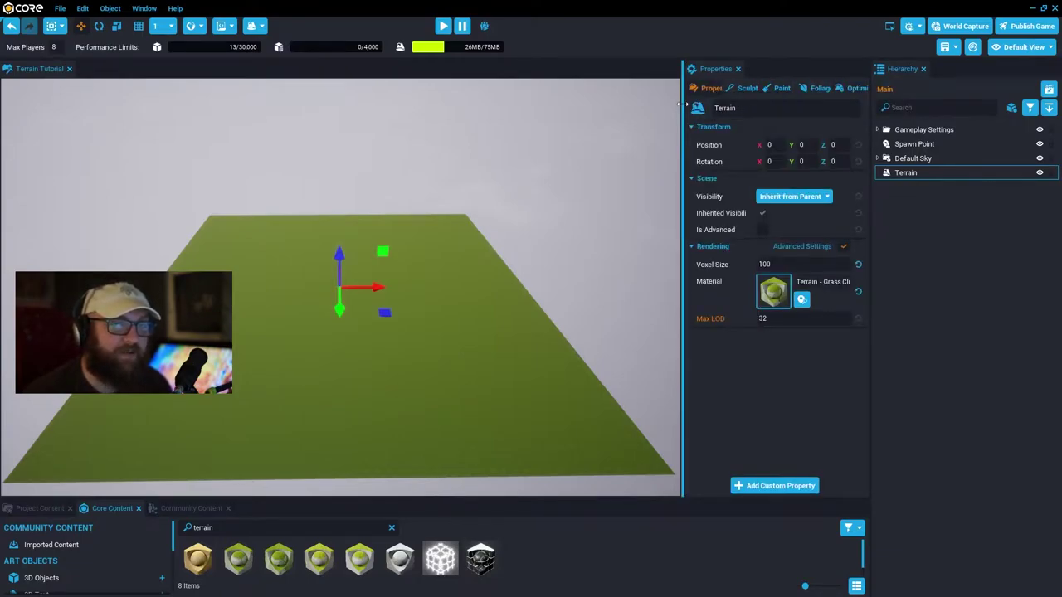
{"action": "left_click_drag", "start_coordinate": [681, 104], "coordinate": [599, 106]}
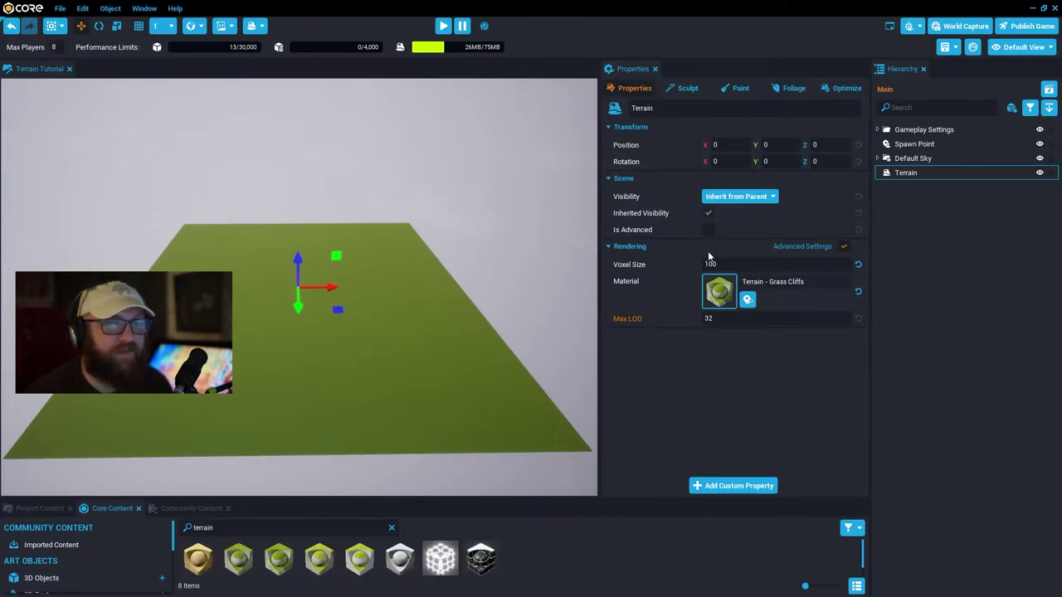
Set the terrain's voxel size to 500 and view the enlarged terrain.
{"action": "left_click", "coordinate": [761, 319]}
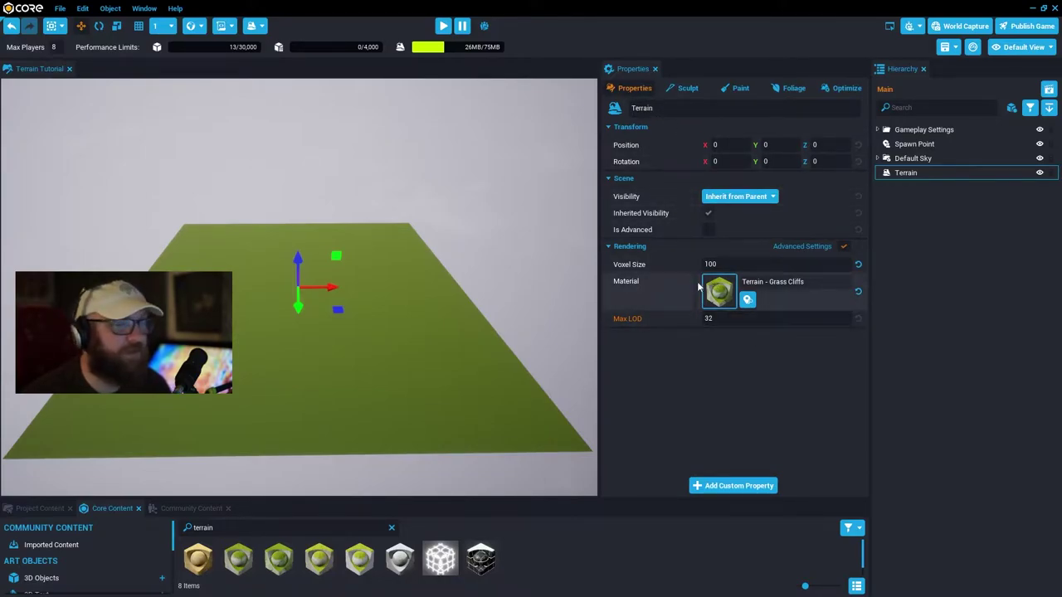
{"action": "left_click_drag", "start_coordinate": [724, 265], "coordinate": [648, 273]}
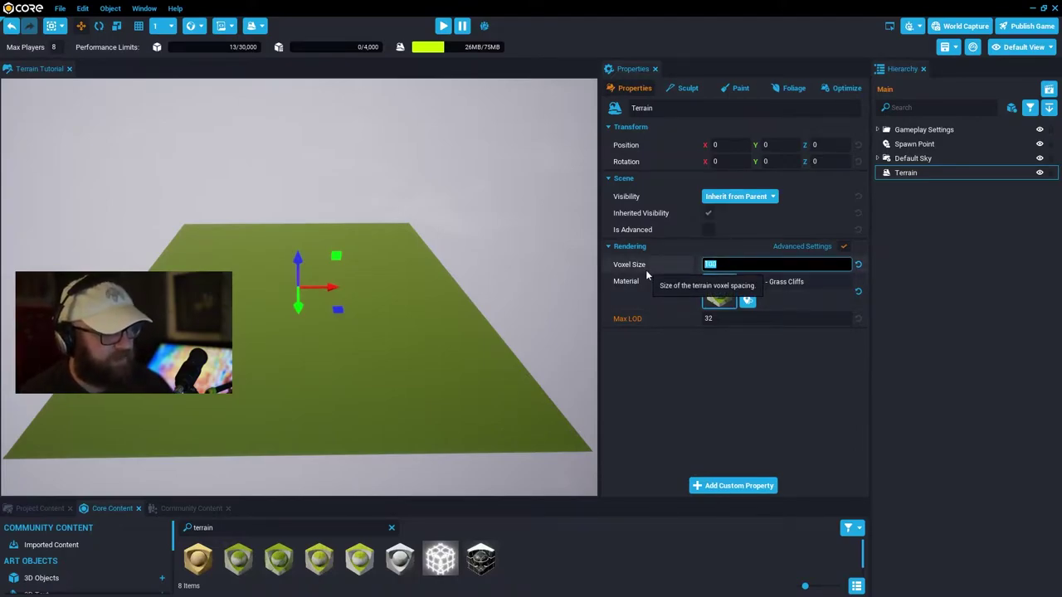
{"action": "type", "text": "500"}
{"action": "key", "text": "Return"}
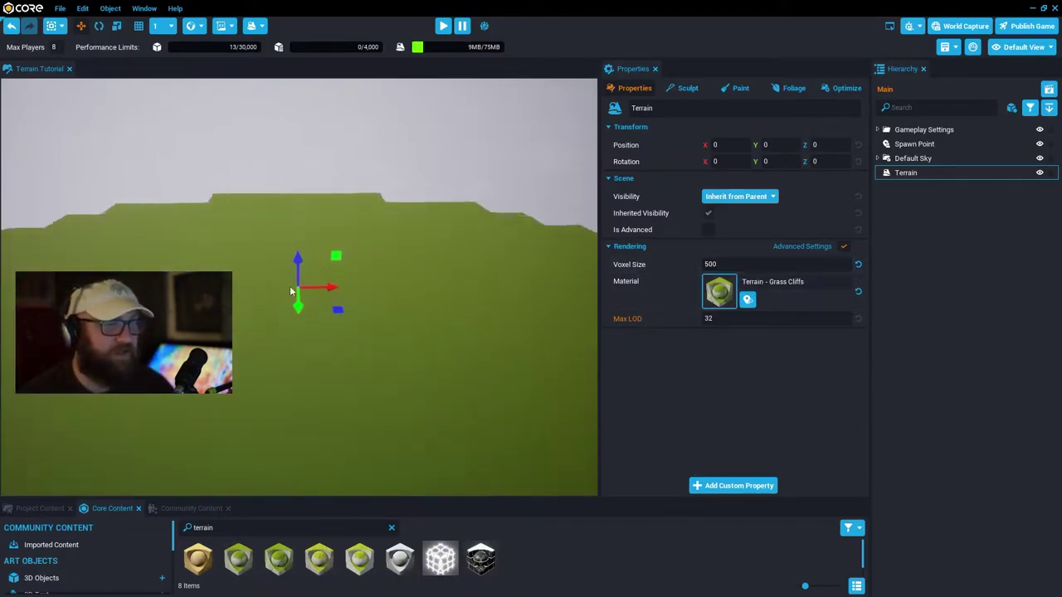
{"action": "right_click_drag", "start_coordinate": [248, 241], "coordinate": [239, 211]}
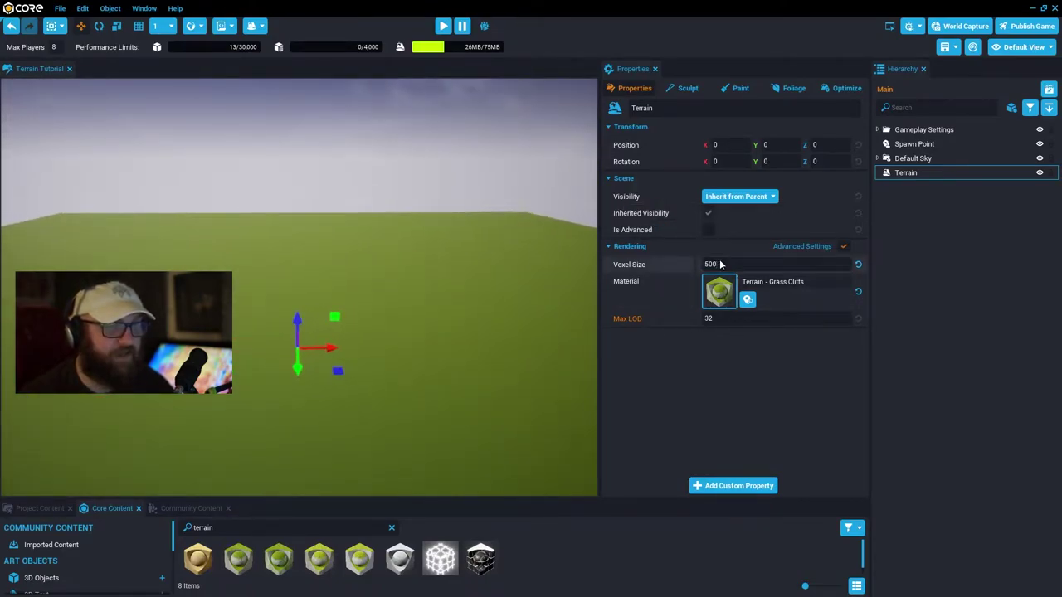
Set the terrain's voxel size to 200 and inspect its new extent.
{"action": "left_click", "coordinate": [722, 265]}
{"action": "type", "text": "200"}
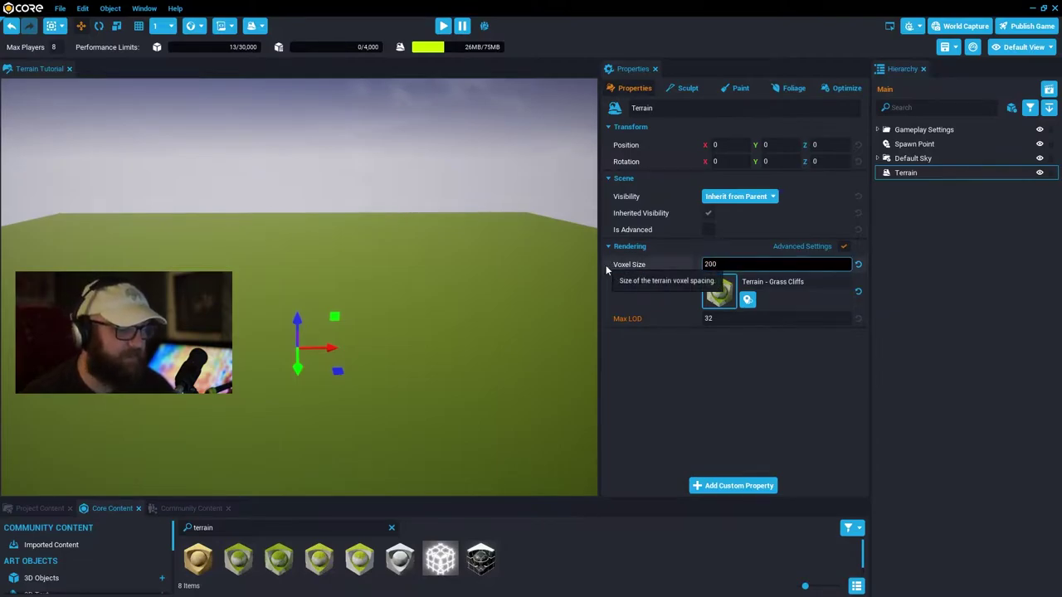
{"action": "key", "text": "Return"}
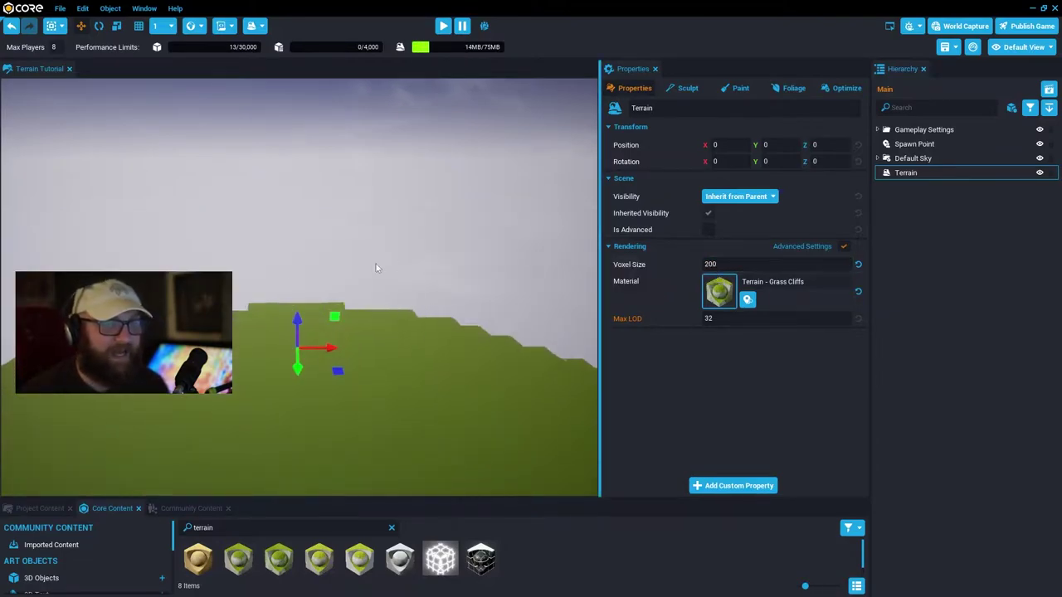
{"action": "right_click_drag", "start_coordinate": [267, 263], "coordinate": [259, 283]}
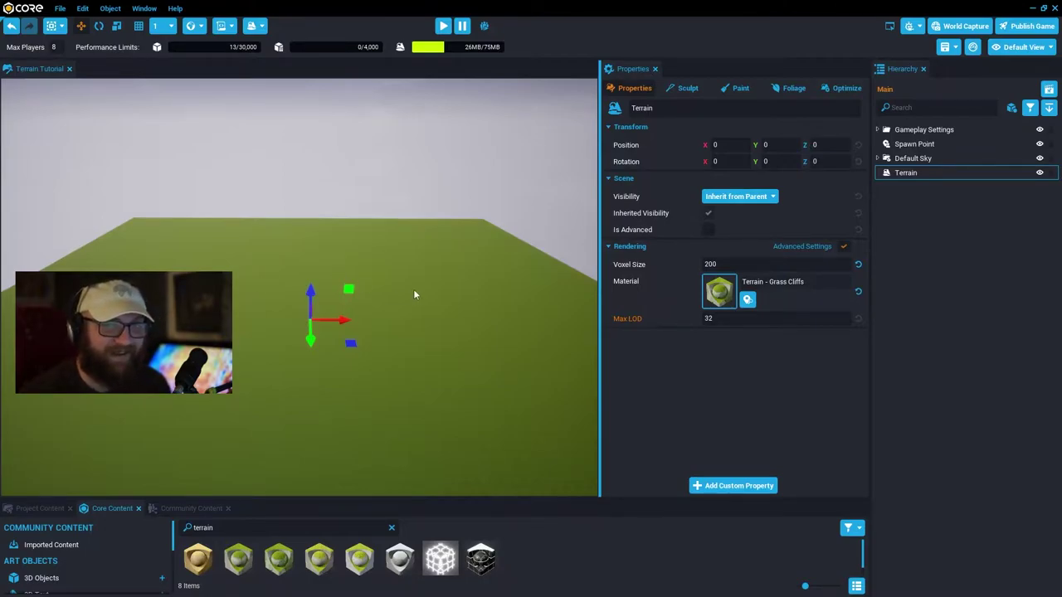
{"action": "right_click_drag", "start_coordinate": [437, 257], "coordinate": [573, 220]}
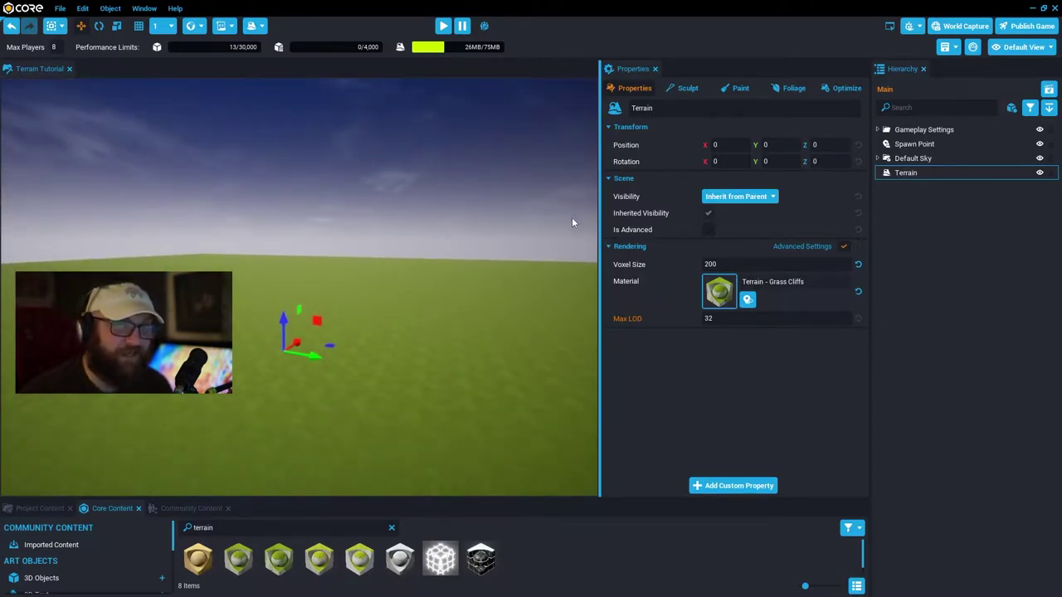
Set the terrain's voxel size to 100.
{"action": "right_click_drag", "start_coordinate": [354, 232], "coordinate": [349, 320]}
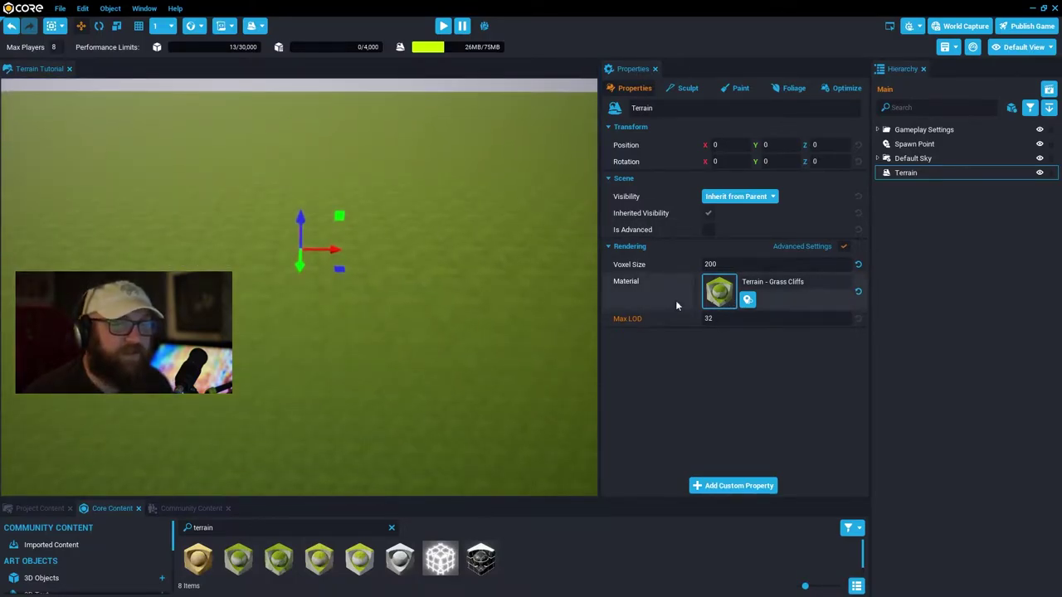
{"action": "right_click_drag", "start_coordinate": [369, 267], "coordinate": [395, 230]}
{"action": "left_click", "coordinate": [858, 265]}
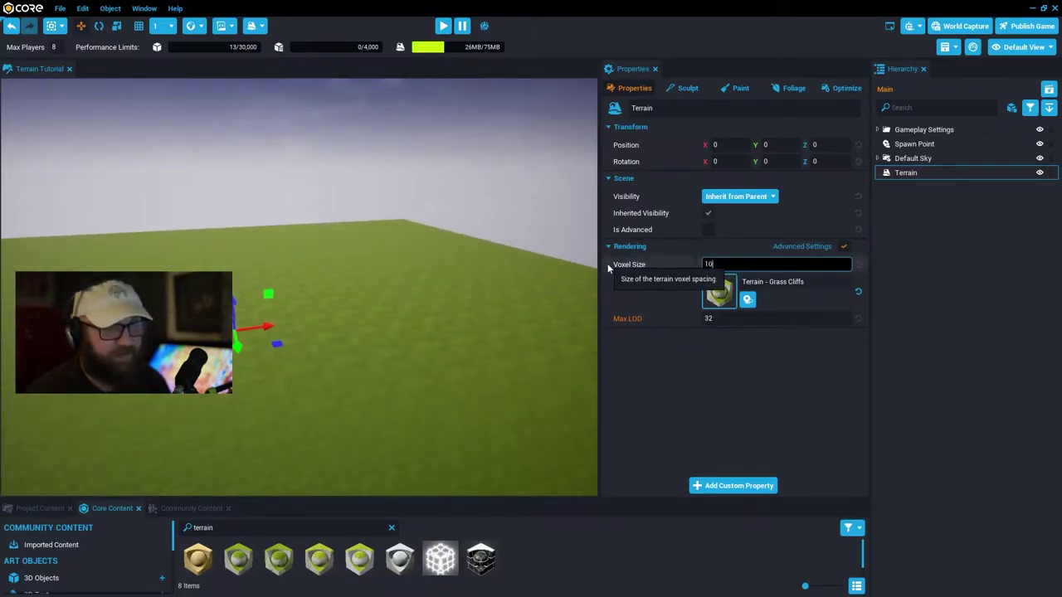
{"action": "type", "text": "0"}
{"action": "key", "text": "Return"}
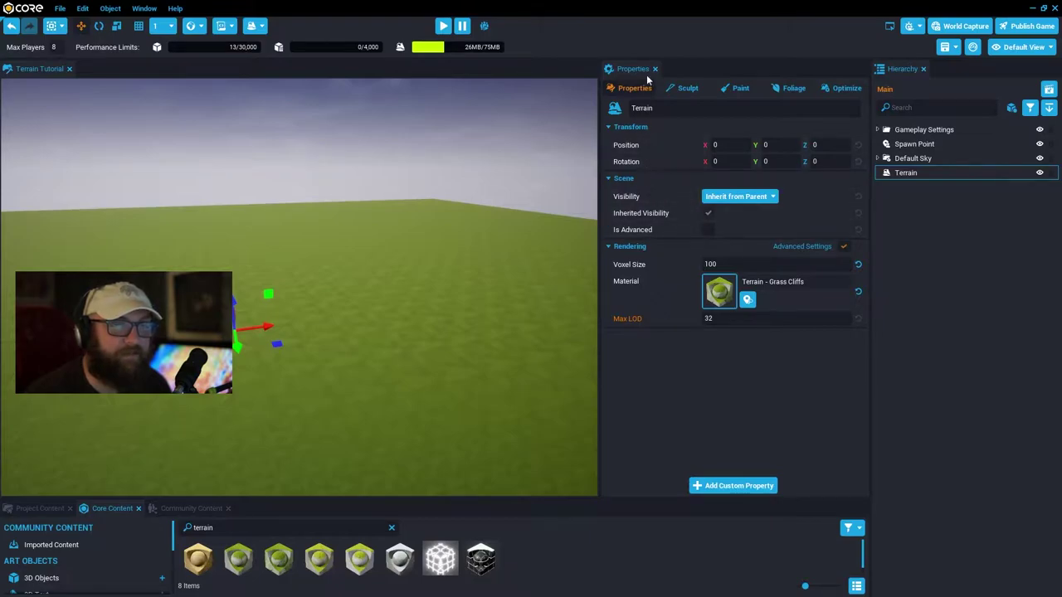
View the resized terrain and widen the viewport by narrowing the hierarchy and properties areas.
{"action": "right_click_drag", "start_coordinate": [424, 198], "coordinate": [276, 226]}
{"action": "scroll", "coordinate": [277, 232], "scroll_direction": "down", "scroll_amount": 1}
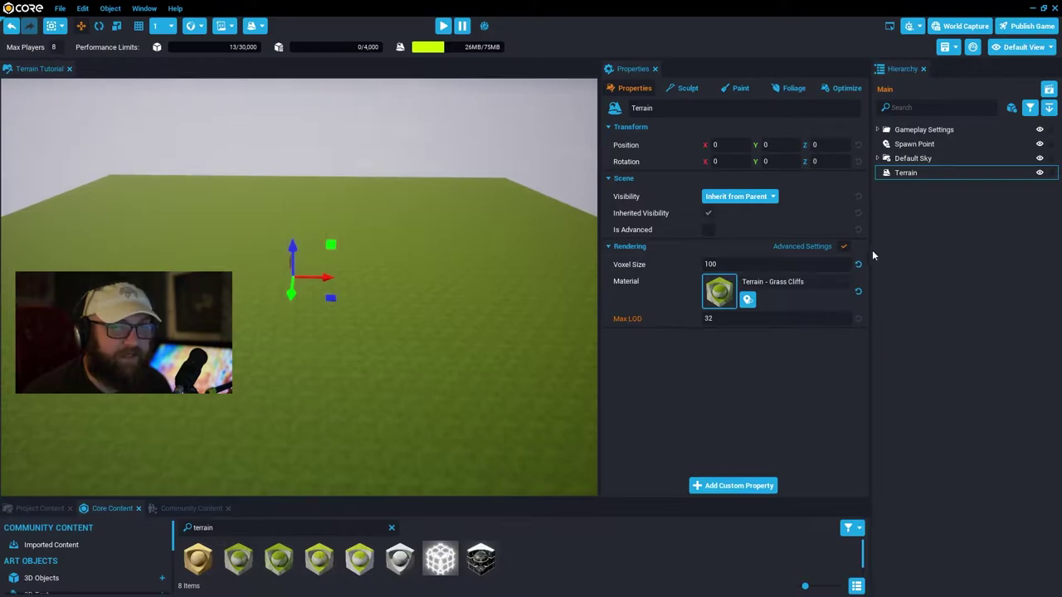
{"action": "left_click_drag", "start_coordinate": [870, 249], "coordinate": [935, 245]}
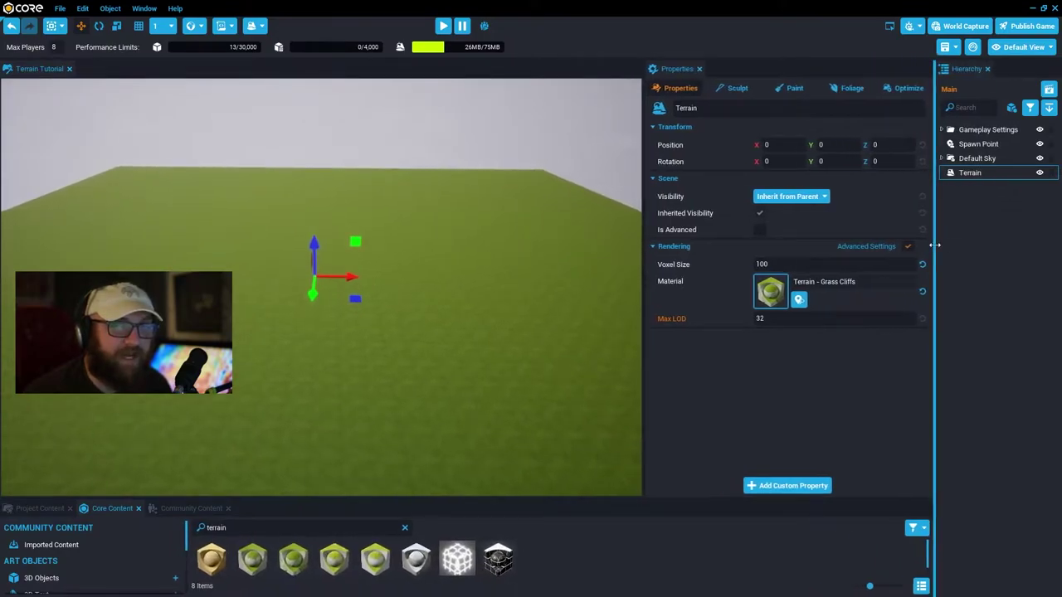
{"action": "left_click_drag", "start_coordinate": [644, 269], "coordinate": [677, 262]}
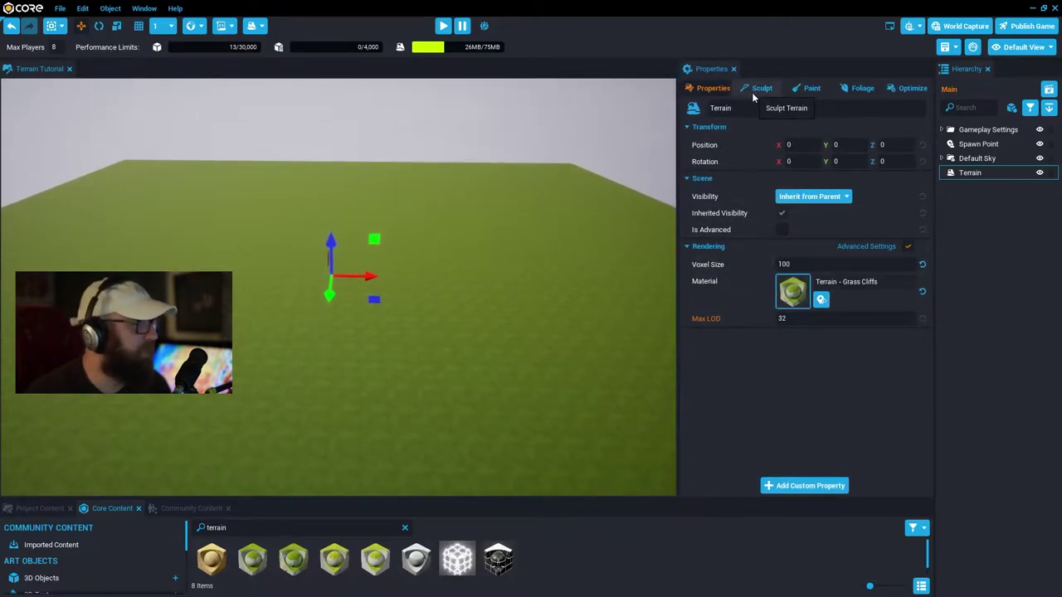
Look through the terrain's Sculpt, Paint and Optimize settings and return to its general properties.
{"action": "left_click", "coordinate": [754, 95]}
{"action": "left_click", "coordinate": [808, 88]}
{"action": "left_click", "coordinate": [911, 88]}
{"action": "left_click", "coordinate": [810, 88]}
{"action": "left_click", "coordinate": [760, 88]}
{"action": "left_click", "coordinate": [711, 90]}
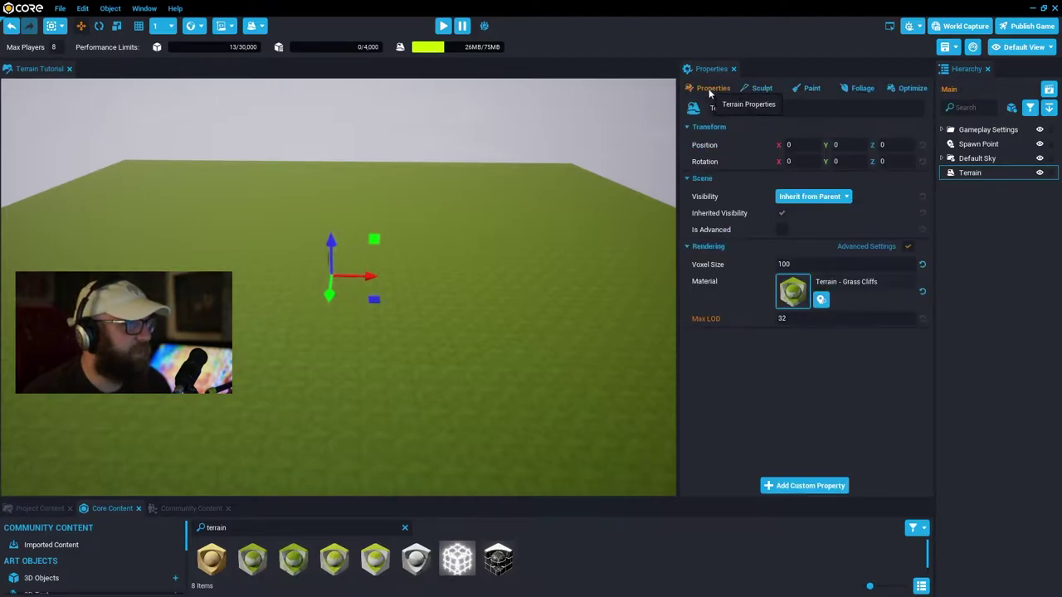
Bring the whole terrain into view and select the Terrain object.
{"action": "scroll", "coordinate": [442, 201], "scroll_direction": "down", "scroll_amount": 10}
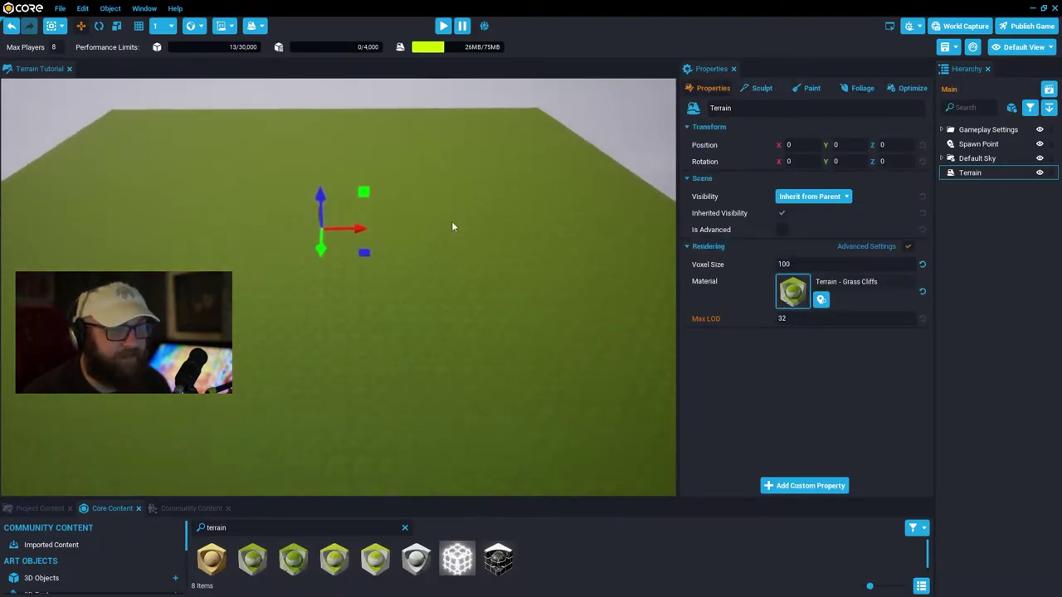
{"action": "right_click_drag", "start_coordinate": [452, 232], "coordinate": [444, 227]}
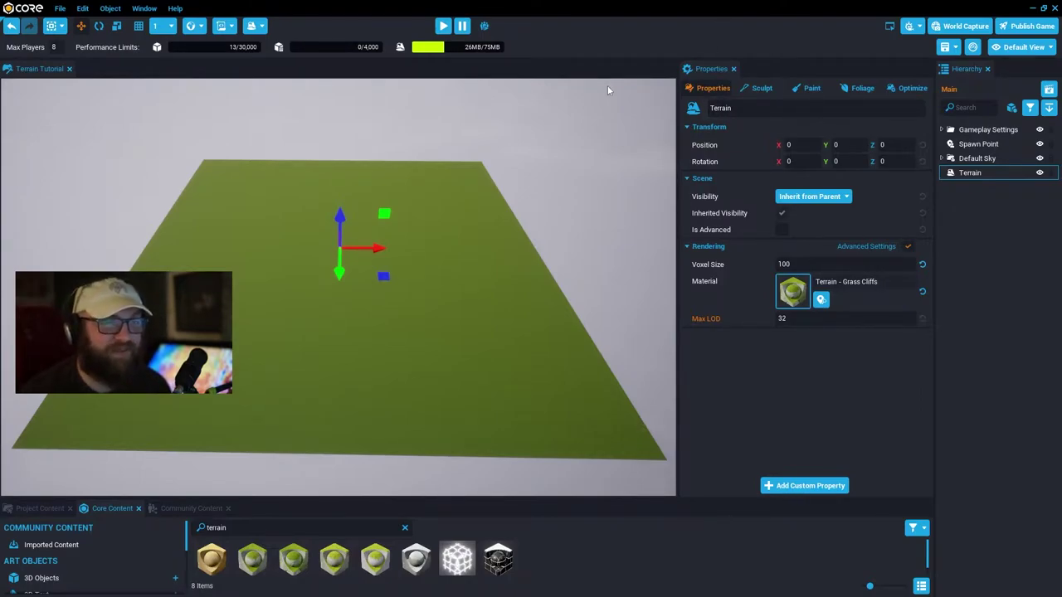
{"action": "left_click", "coordinate": [351, 164]}
{"action": "left_click", "coordinate": [381, 275]}
{"action": "left_click", "coordinate": [966, 173]}
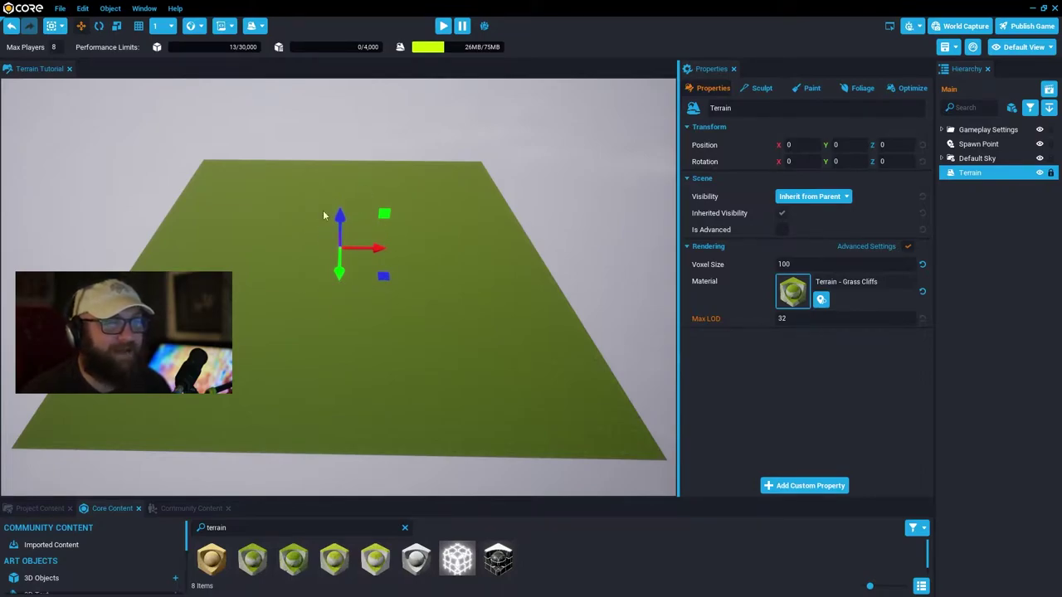
{"action": "right_click_drag", "start_coordinate": [340, 256], "coordinate": [340, 255]}
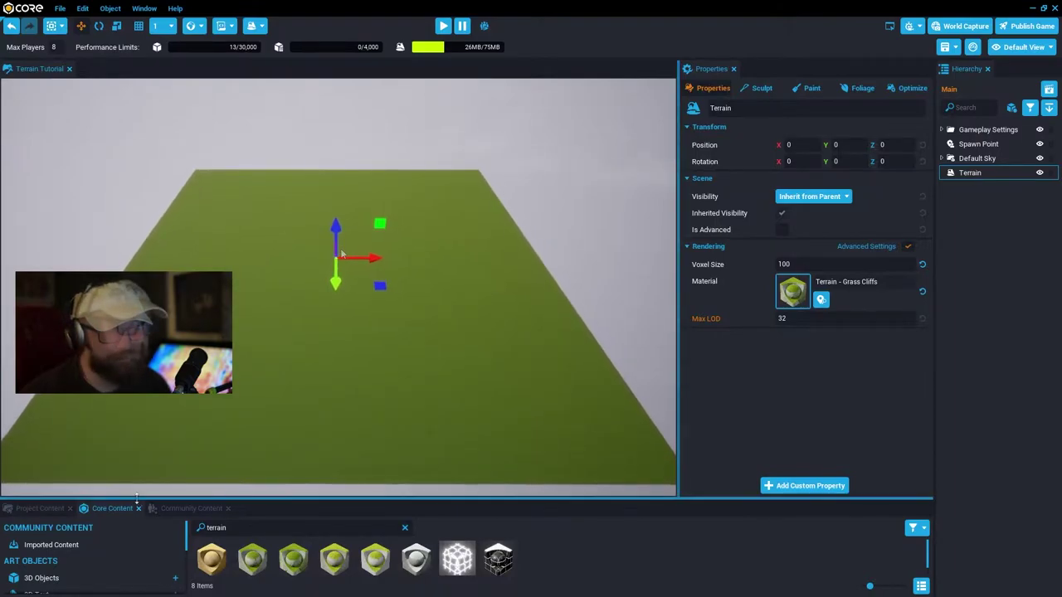
Search the community content for "swimmable water" and enlarge the content area to show the results.
{"action": "left_click_drag", "start_coordinate": [138, 500], "coordinate": [139, 492]}
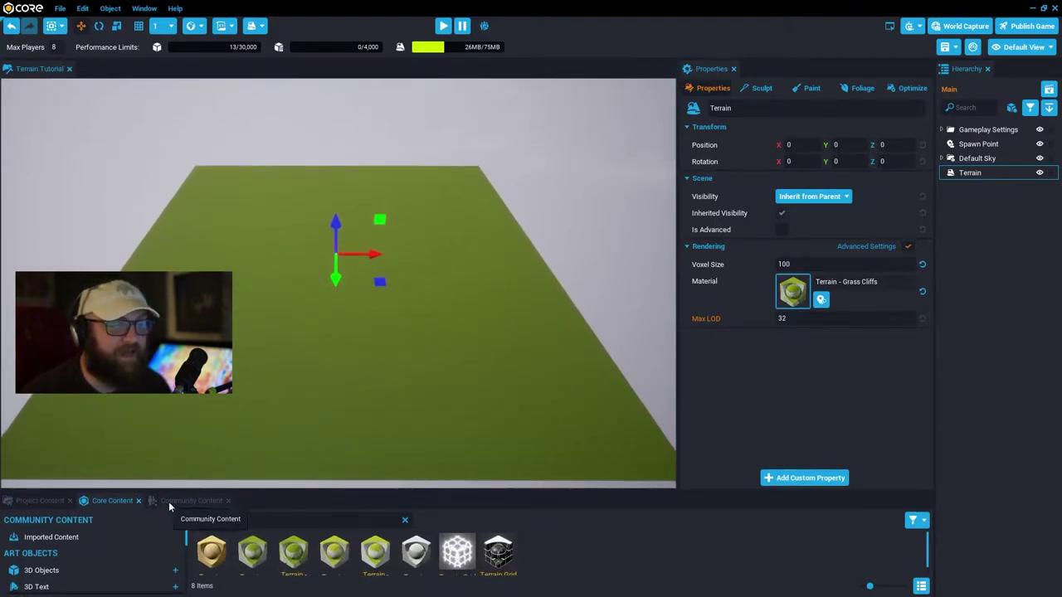
{"action": "left_click", "coordinate": [198, 504]}
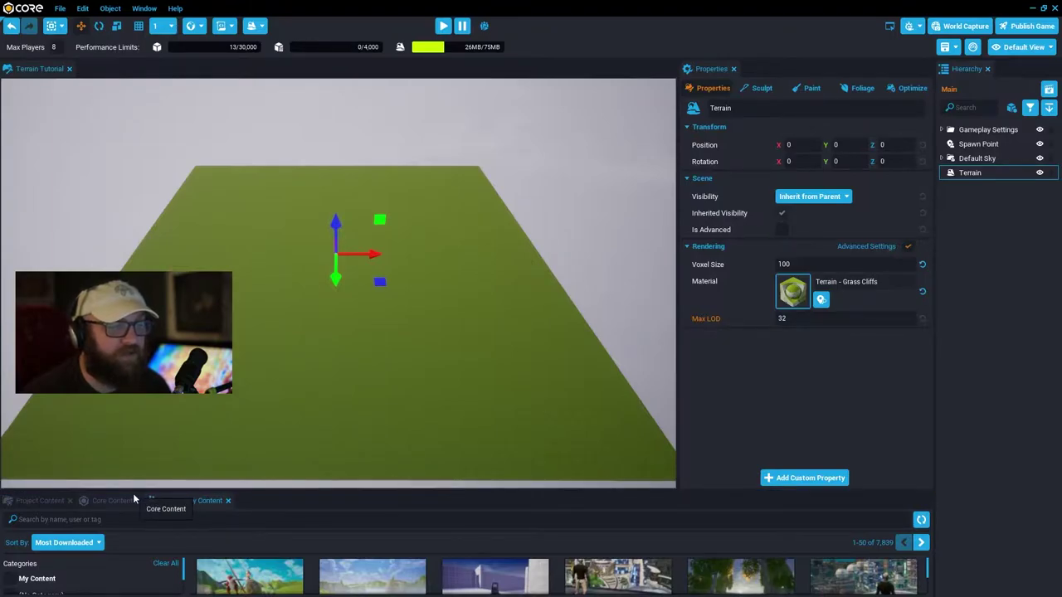
{"action": "left_click_drag", "start_coordinate": [137, 491], "coordinate": [137, 440]}
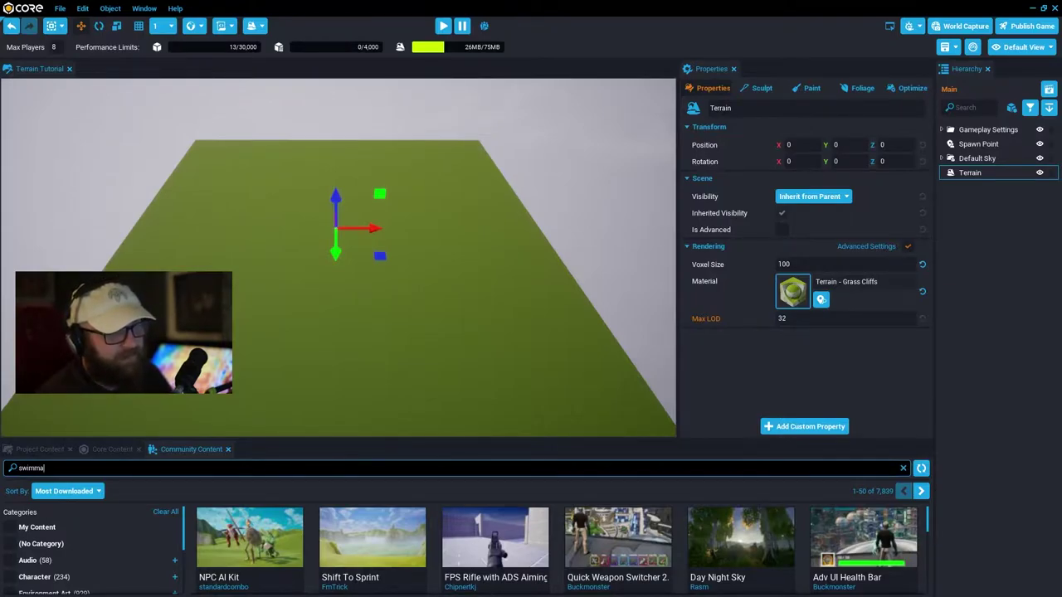
{"action": "key", "text": "Return"}
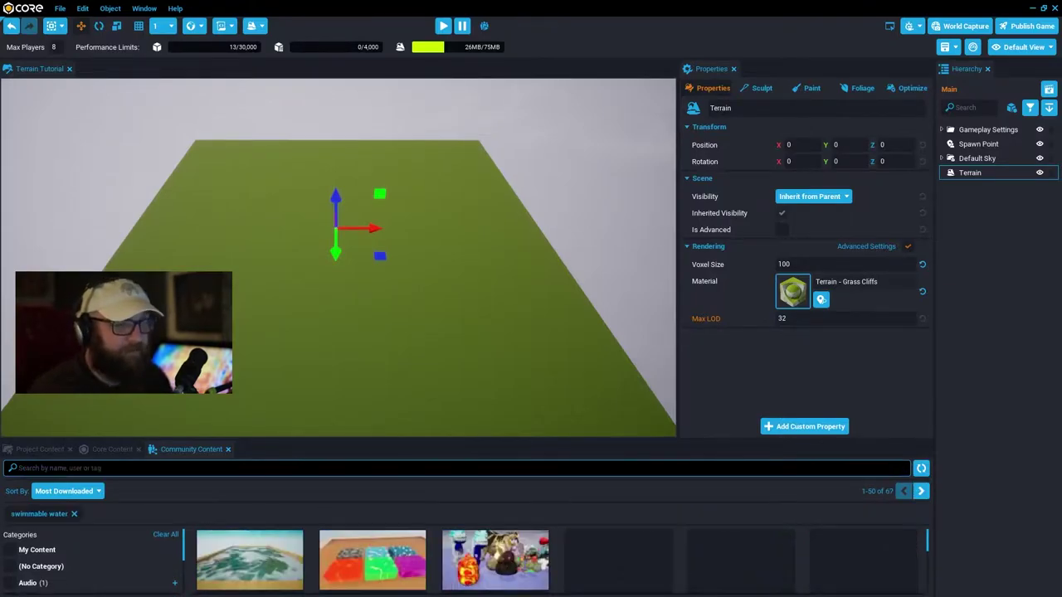
{"action": "left_click_drag", "start_coordinate": [234, 440], "coordinate": [303, 326]}
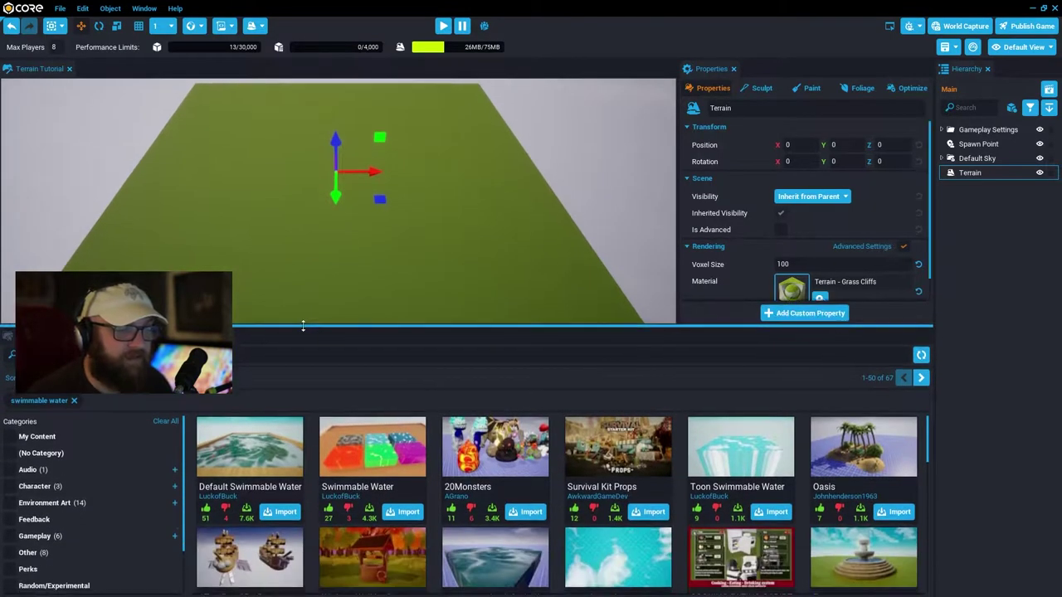
Import Default Swimmable Water, add its Swimmable Water Default template to the scene, and shrink the content area.
{"action": "left_click", "coordinate": [275, 514]}
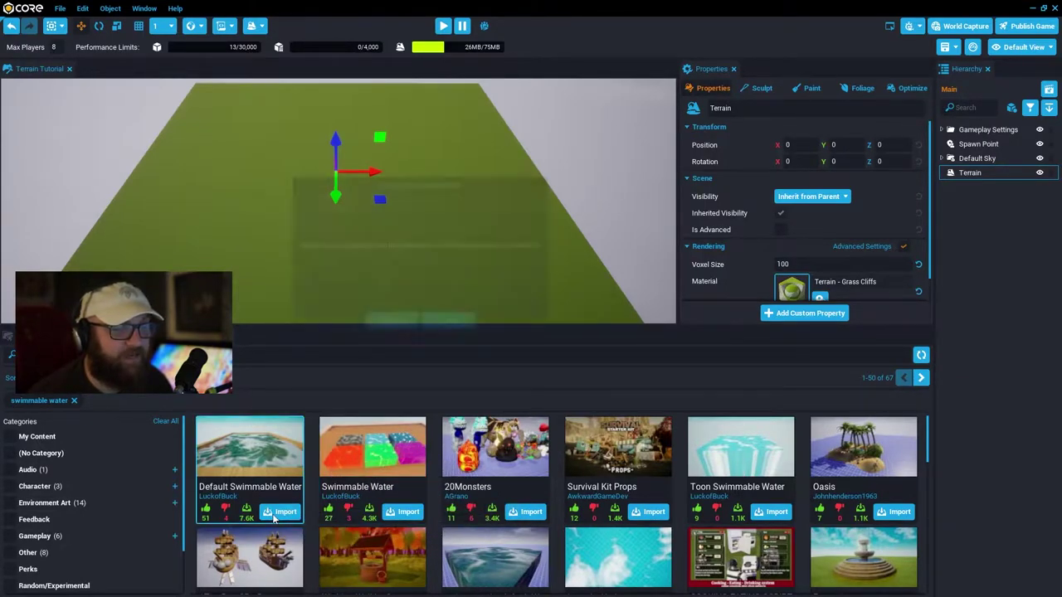
{"action": "left_click", "coordinate": [447, 321]}
{"action": "left_click_drag", "start_coordinate": [212, 396], "coordinate": [988, 200]}
{"action": "left_click_drag", "start_coordinate": [330, 326], "coordinate": [328, 456]}
Raise the water block above the terrain surface to a Z position of about 61.8.
{"action": "key", "text": "w"}
{"action": "right_click_drag", "start_coordinate": [370, 295], "coordinate": [398, 254]}
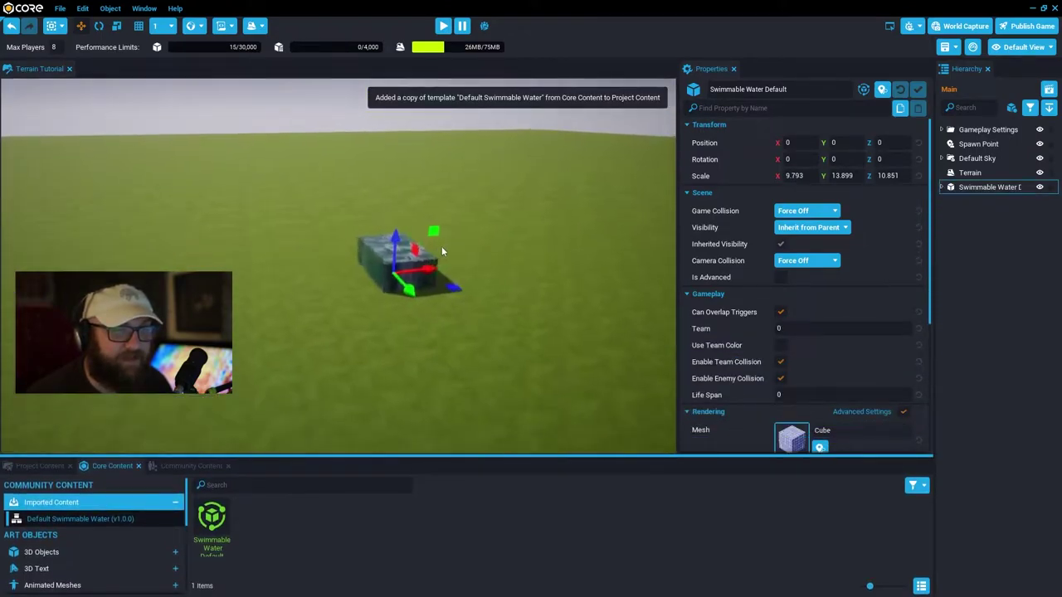
{"action": "left_click_drag", "start_coordinate": [397, 323], "coordinate": [428, 310]}
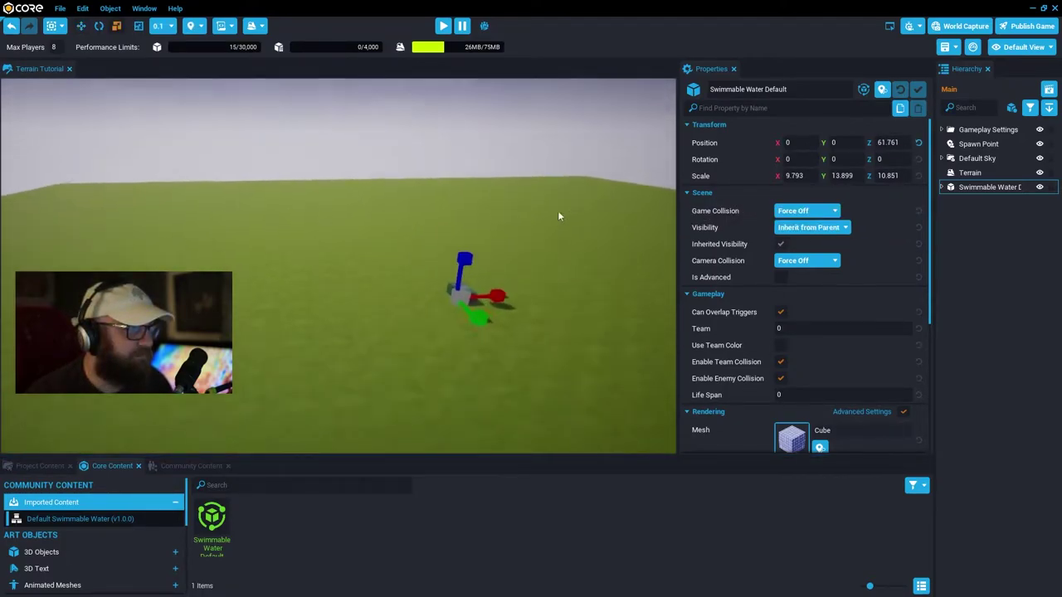
Scale the water block to about 728 along X and 565 along Y.
{"action": "right_click_drag", "start_coordinate": [558, 213], "coordinate": [529, 288]}
{"action": "left_click_drag", "start_coordinate": [408, 267], "coordinate": [750, 220]}
{"action": "right_click_drag", "start_coordinate": [664, 234], "coordinate": [496, 278]}
{"action": "left_click_drag", "start_coordinate": [457, 269], "coordinate": [738, 295]}
{"action": "right_click_drag", "start_coordinate": [508, 289], "coordinate": [279, 224]}
{"action": "left_click_drag", "start_coordinate": [332, 237], "coordinate": [569, 222]}
{"action": "left_click_drag", "start_coordinate": [289, 260], "coordinate": [362, 357]}
{"action": "right_click_drag", "start_coordinate": [362, 357], "coordinate": [586, 281]}
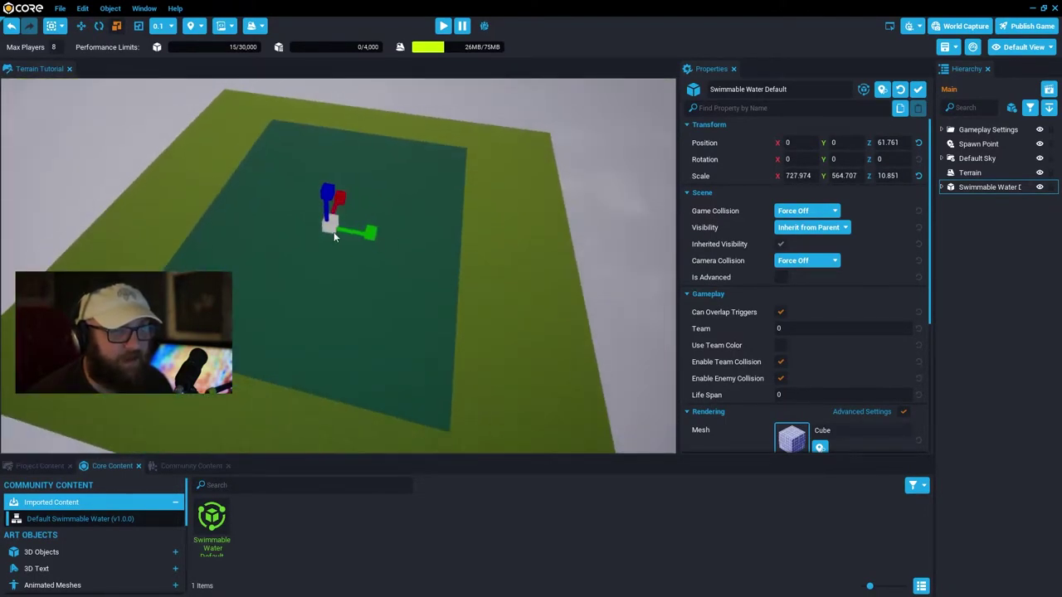
Stretch the water to about 1025 along X and 1008 along Y so it covers the whole terrain.
{"action": "left_click_drag", "start_coordinate": [371, 234], "coordinate": [444, 239]}
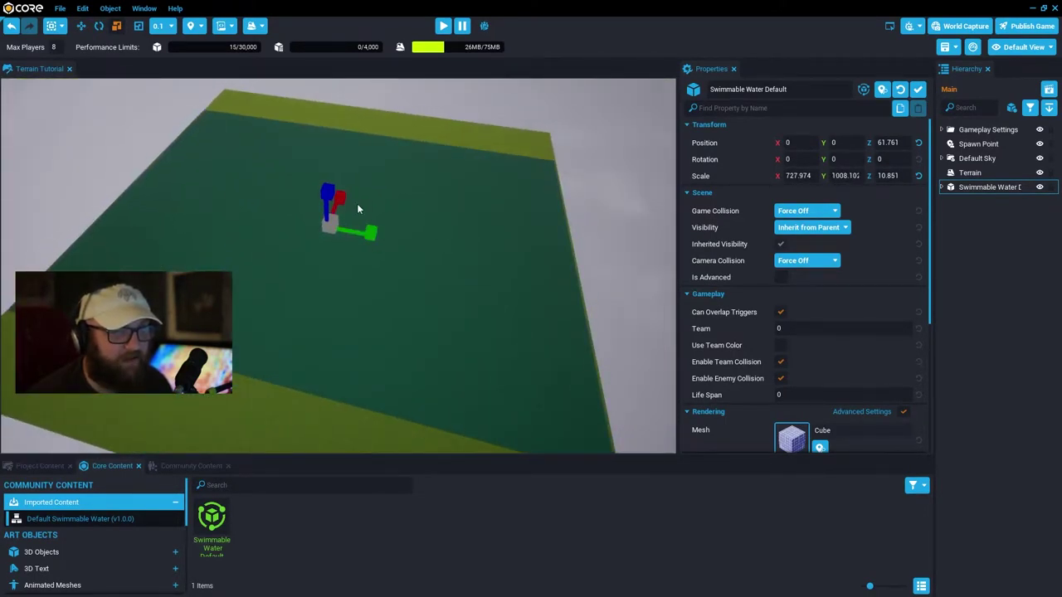
{"action": "left_click_drag", "start_coordinate": [359, 182], "coordinate": [371, 167]}
{"action": "right_click_drag", "start_coordinate": [372, 167], "coordinate": [55, 151]}
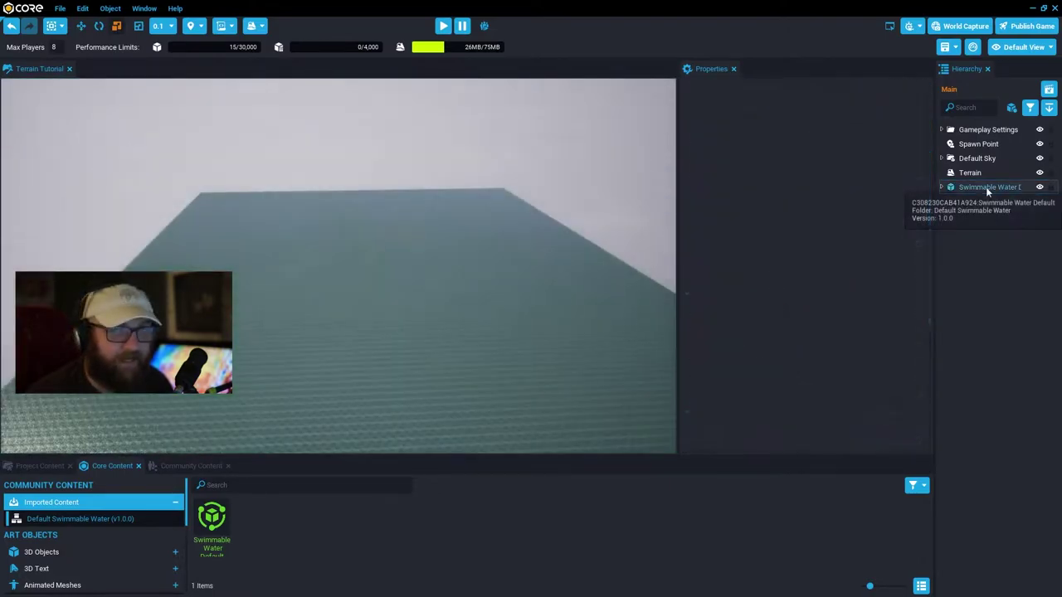
Select the water object and move it down through the terrain to a Z position of about -612.
{"action": "left_click", "coordinate": [987, 187]}
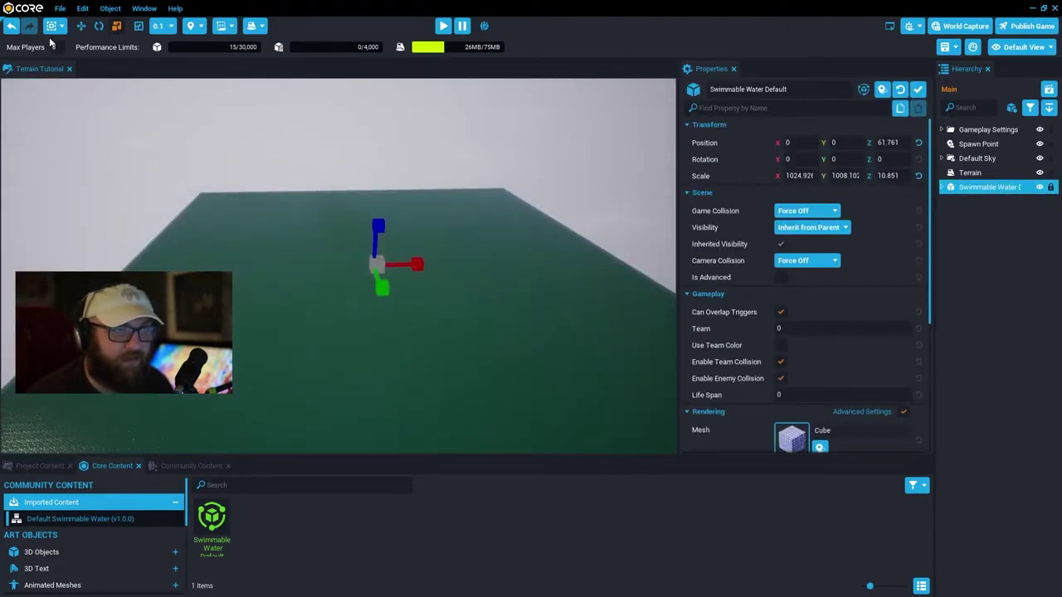
{"action": "left_click", "coordinate": [81, 28]}
{"action": "right_click_drag", "start_coordinate": [365, 207], "coordinate": [706, 133]}
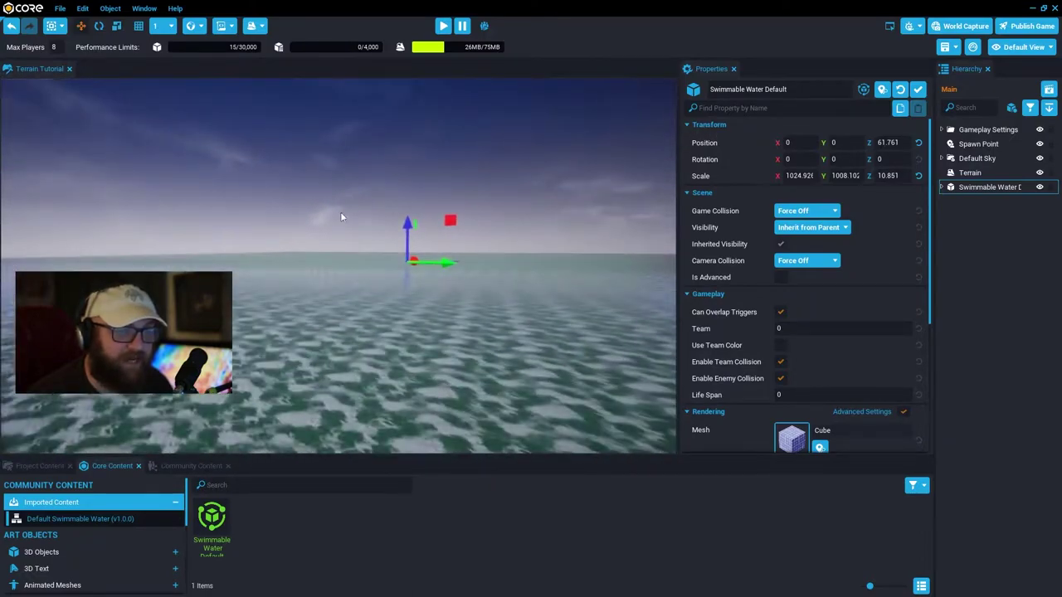
{"action": "right_click_drag", "start_coordinate": [337, 216], "coordinate": [382, 217]}
{"action": "left_click_drag", "start_coordinate": [382, 234], "coordinate": [395, 249]}
{"action": "right_click_drag", "start_coordinate": [395, 249], "coordinate": [249, 340]}
{"action": "right_click_drag", "start_coordinate": [443, 273], "coordinate": [461, 212]}
{"action": "left_click_drag", "start_coordinate": [469, 186], "coordinate": [486, 199]}
Raise the water to a Z position of about -504, checking its level from the terrain's edge.
{"action": "double_click", "coordinate": [969, 191]}
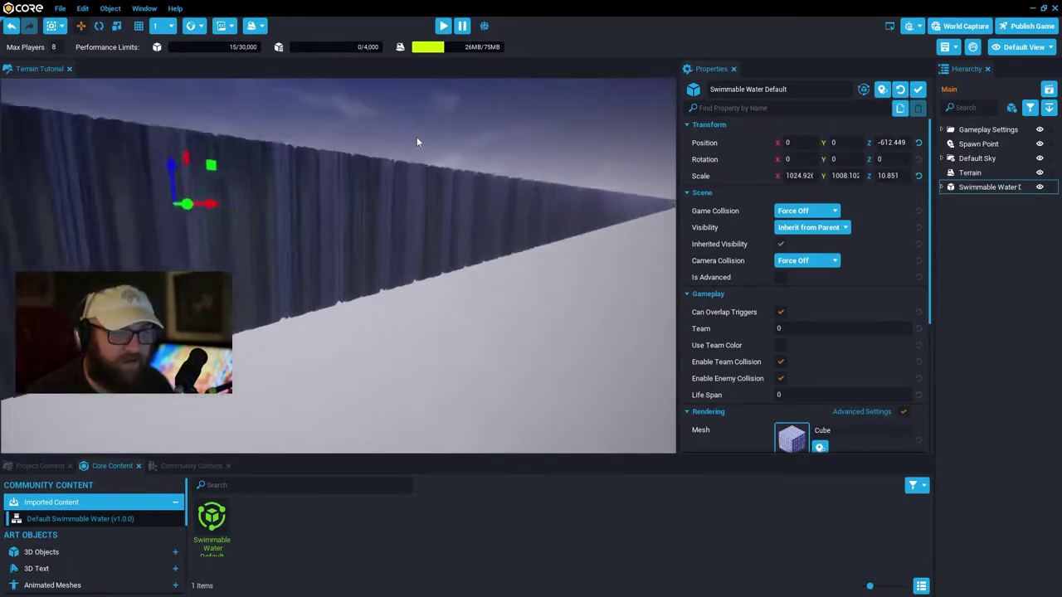
{"action": "key", "text": "w"}
{"action": "right_click_drag", "start_coordinate": [336, 178], "coordinate": [335, 149]}
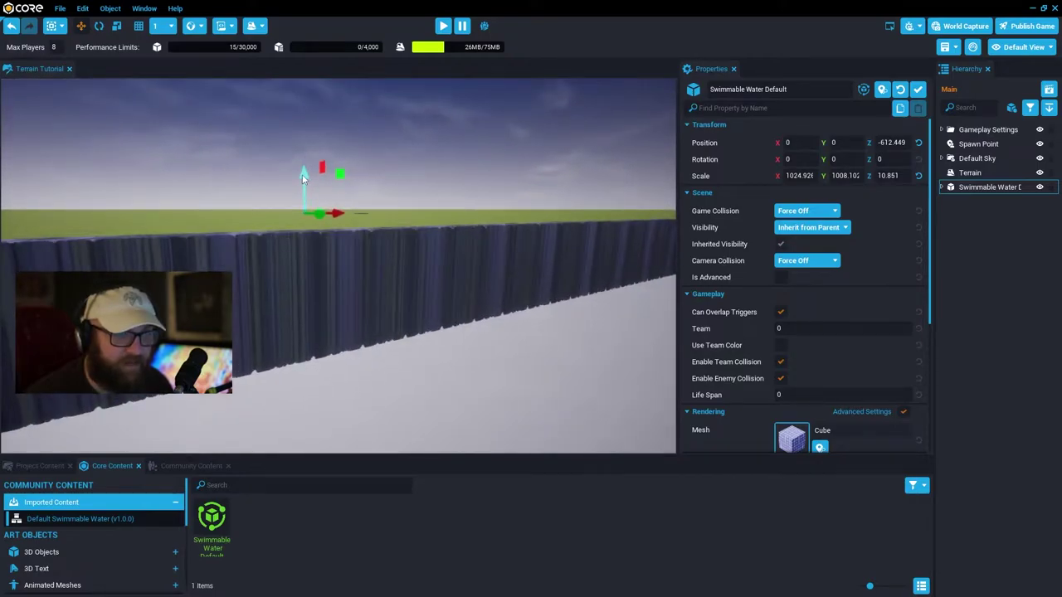
{"action": "left_click_drag", "start_coordinate": [304, 178], "coordinate": [314, 174]}
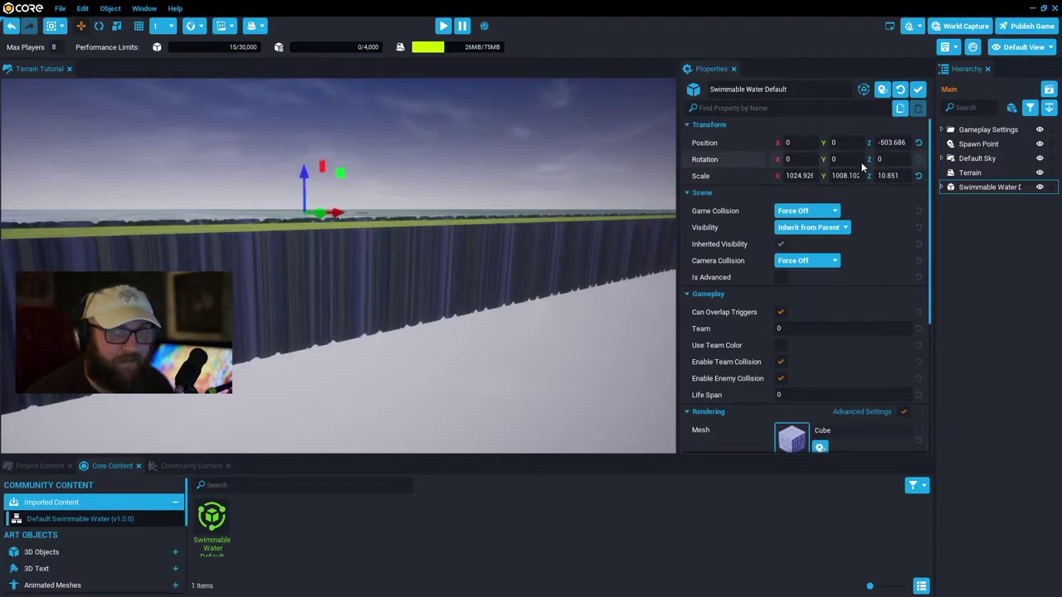
Lower the water's Z position so it sits beneath the terrain surface, and select the Terrain object.
{"action": "left_click_drag", "start_coordinate": [901, 143], "coordinate": [879, 143]}
{"action": "key", "text": "w"}
{"action": "right_click_drag", "start_coordinate": [402, 181], "coordinate": [540, 244]}
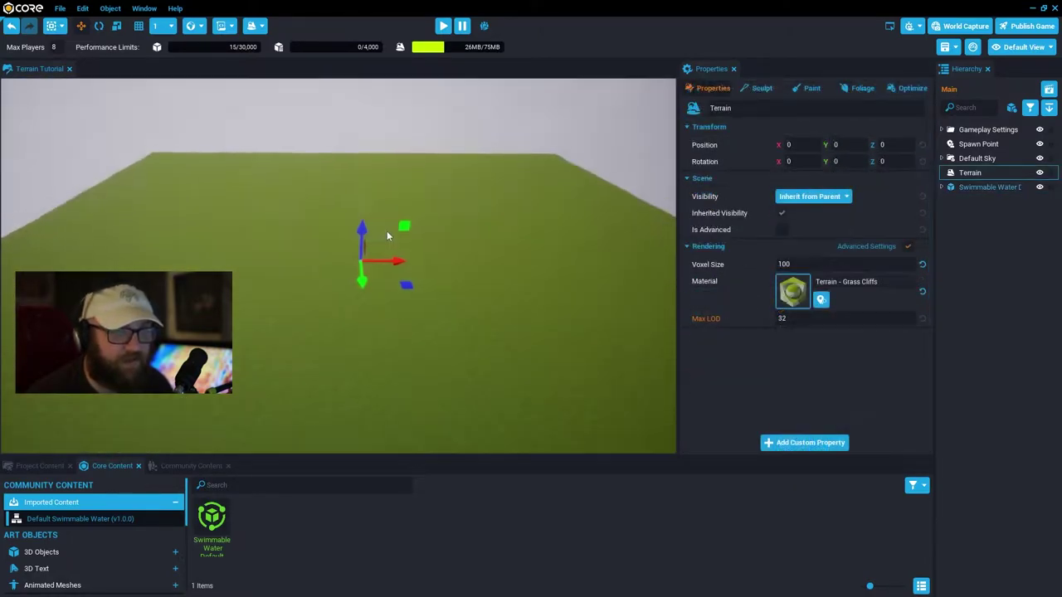
{"action": "scroll", "coordinate": [390, 245], "scroll_direction": "down", "scroll_amount": 5}
{"action": "scroll", "coordinate": [396, 247], "scroll_direction": "up", "scroll_amount": 2}
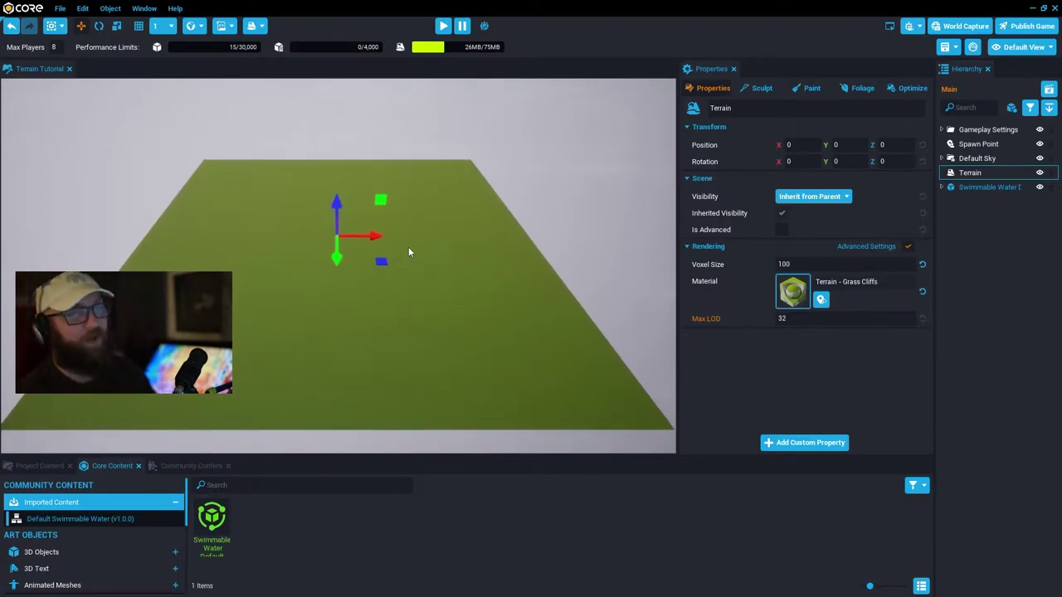
Review the terrain's Sculpt, Paint and Foliage settings and the memory usage and simplification options under Optimize.
{"action": "left_click", "coordinate": [757, 88]}
{"action": "left_click", "coordinate": [817, 88]}
{"action": "left_click", "coordinate": [861, 88]}
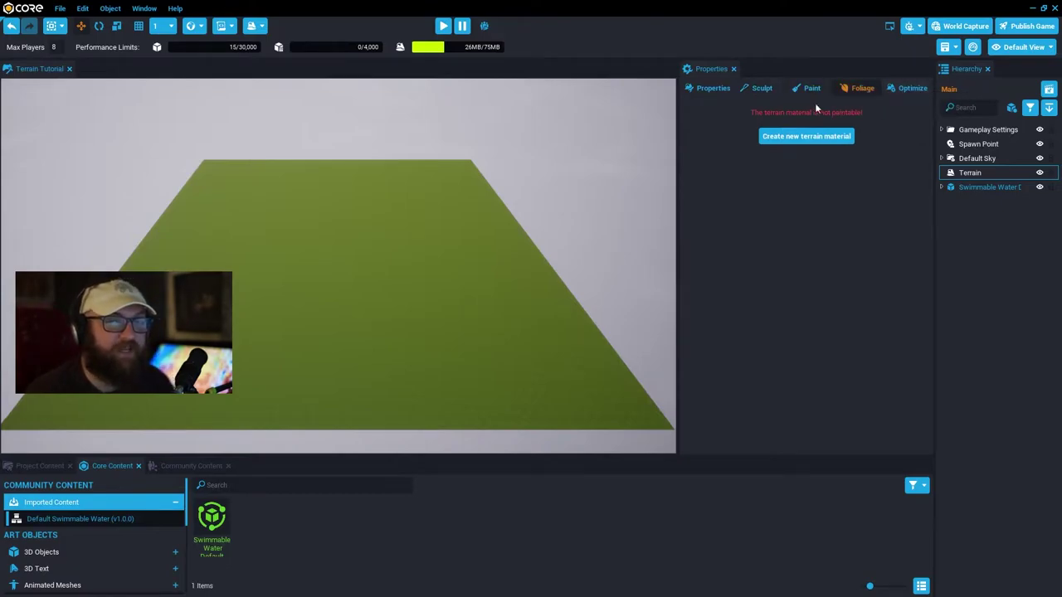
{"action": "left_click", "coordinate": [898, 89]}
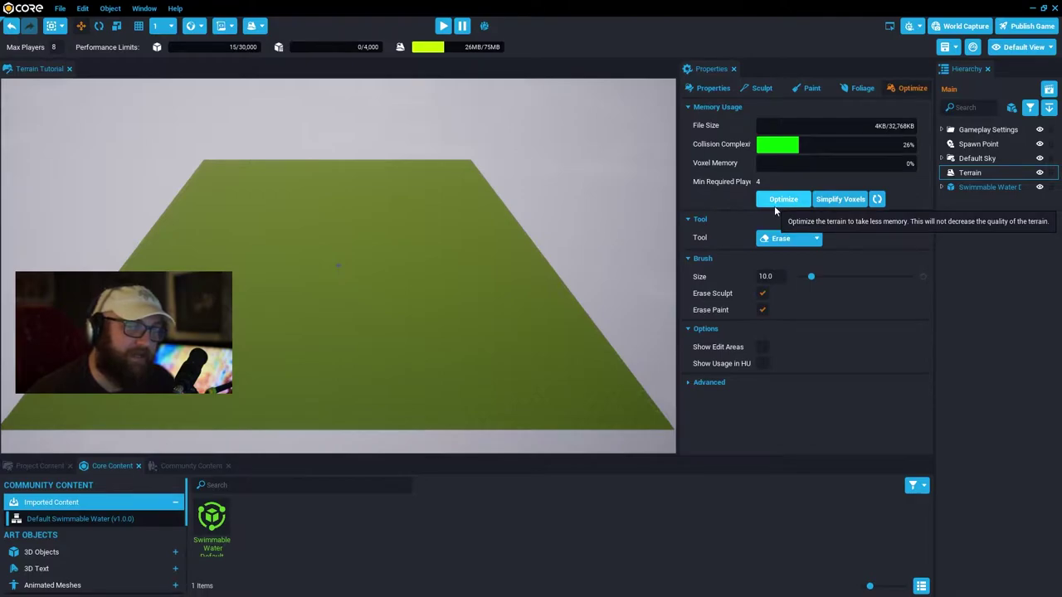
{"action": "mouse_move", "coordinate": [765, 179]}
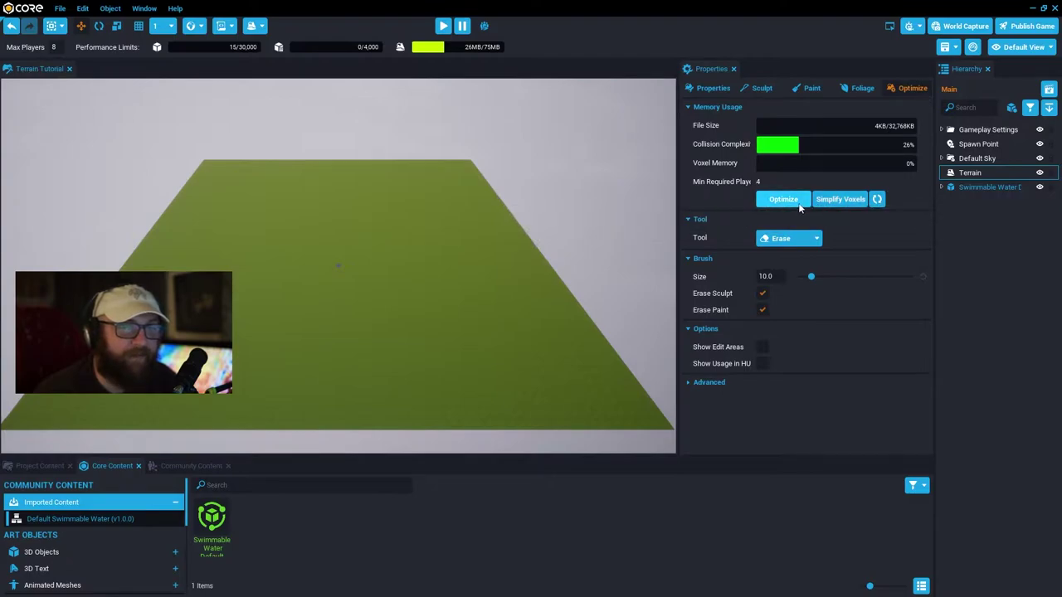
{"action": "left_click", "coordinate": [833, 201]}
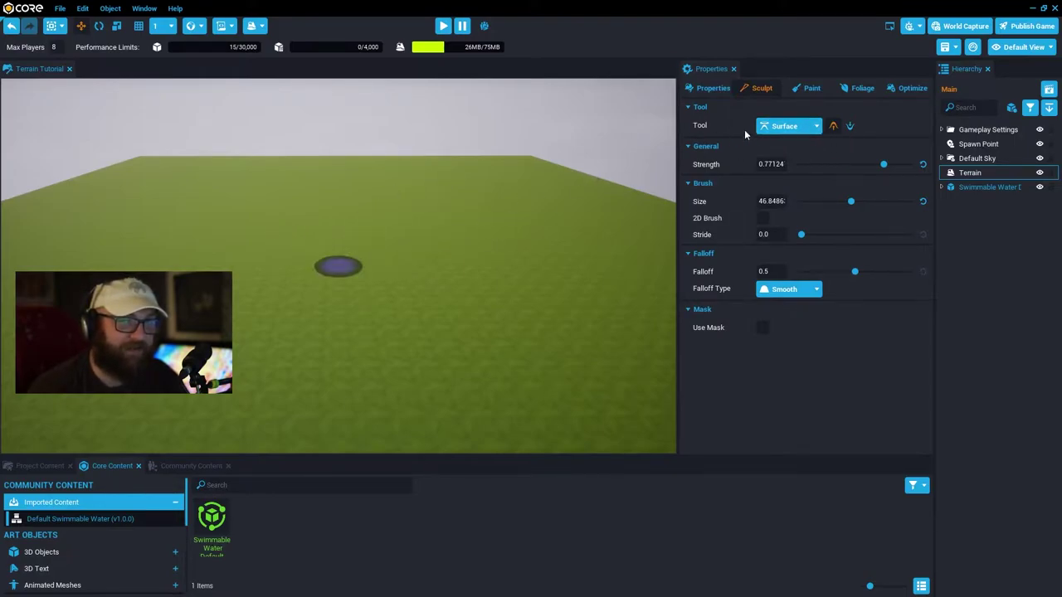
Review the settings of the Shape, Smooth, Trim, Flatten and Level sculpting tools, returning to the Surface tool.
{"action": "left_click", "coordinate": [755, 90]}
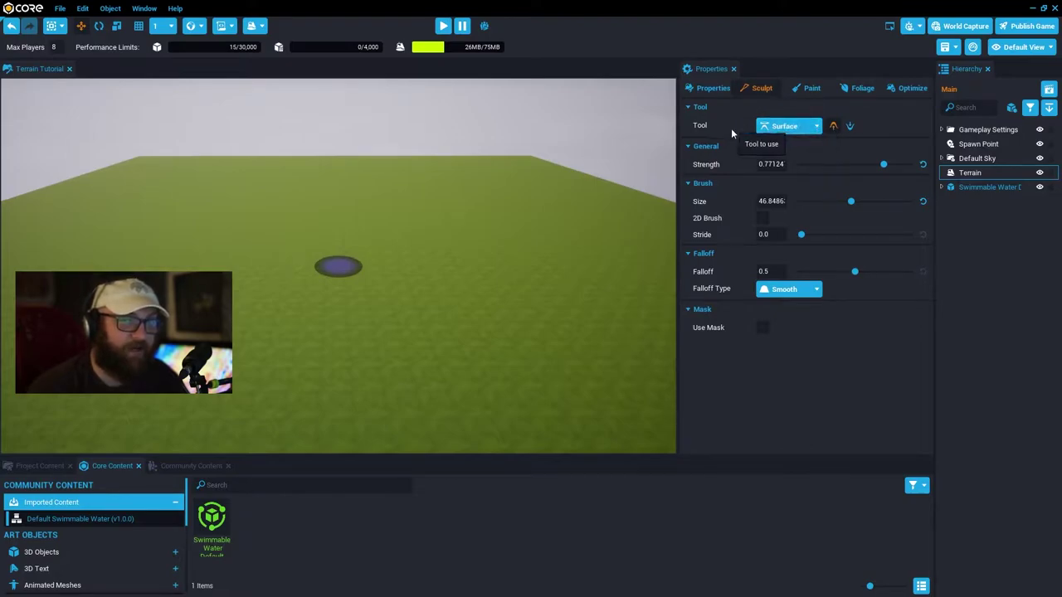
{"action": "left_click", "coordinate": [792, 126]}
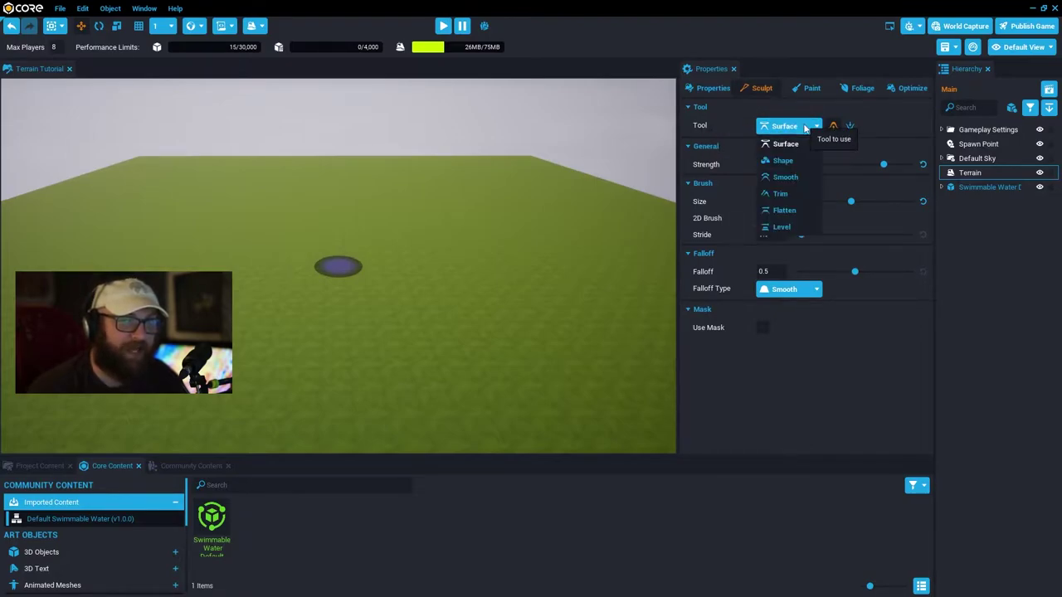
{"action": "left_click", "coordinate": [778, 157]}
{"action": "left_click", "coordinate": [792, 126]}
{"action": "left_click", "coordinate": [786, 176]}
{"action": "left_click", "coordinate": [788, 126]}
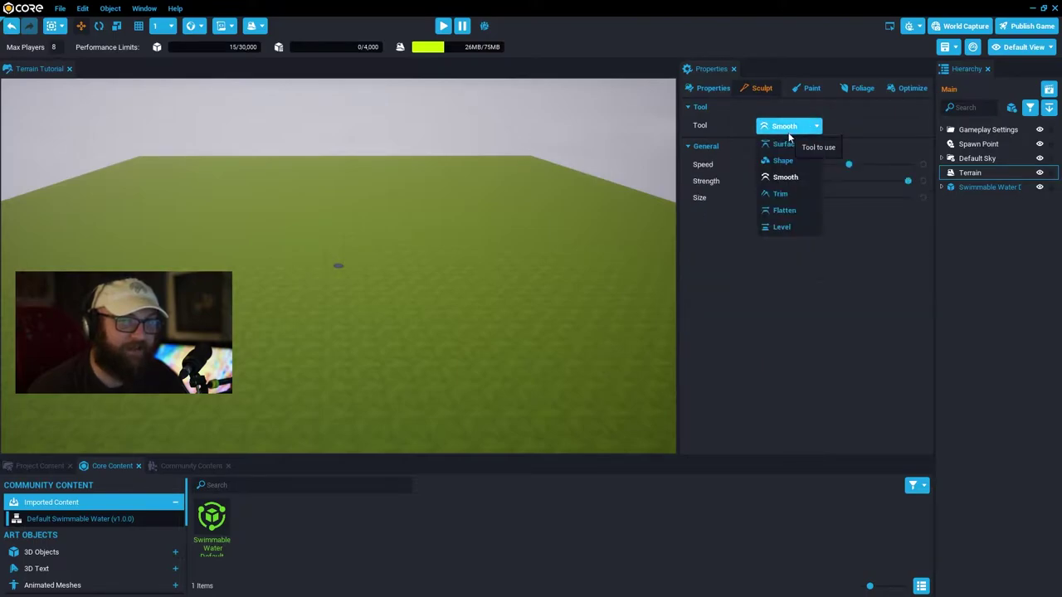
{"action": "left_click", "coordinate": [784, 194]}
{"action": "left_click", "coordinate": [793, 127]}
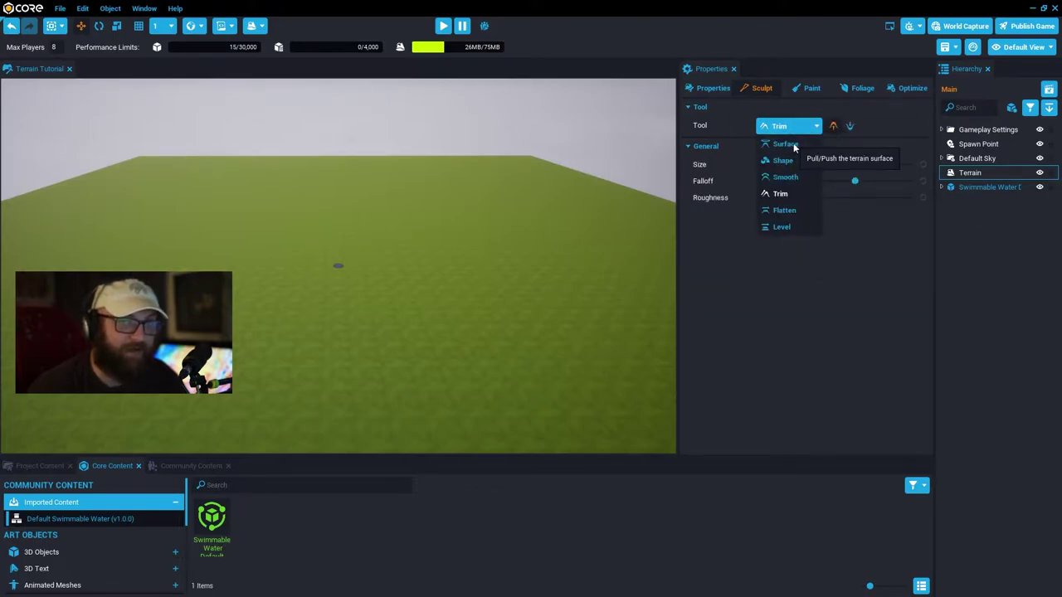
{"action": "left_click", "coordinate": [788, 210]}
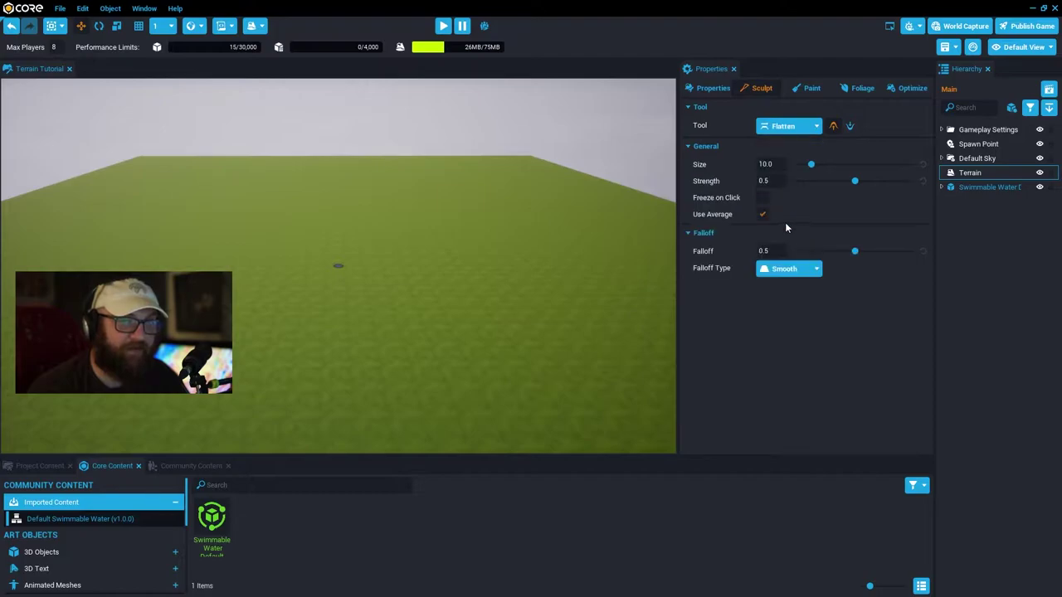
{"action": "left_click", "coordinate": [792, 132]}
{"action": "left_click", "coordinate": [782, 226]}
{"action": "left_click", "coordinate": [792, 131]}
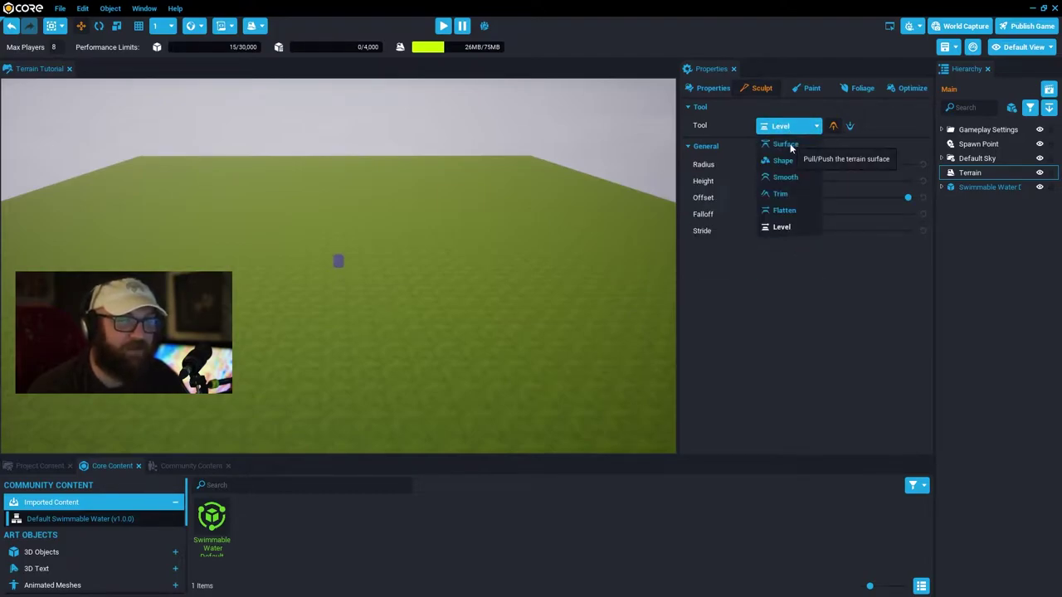
{"action": "left_click", "coordinate": [788, 145]}
Go through the Shape, Smooth, Trim, Flatten and Level tools a second time, comparing each one's brush options with Surface.
{"action": "left_click", "coordinate": [792, 134]}
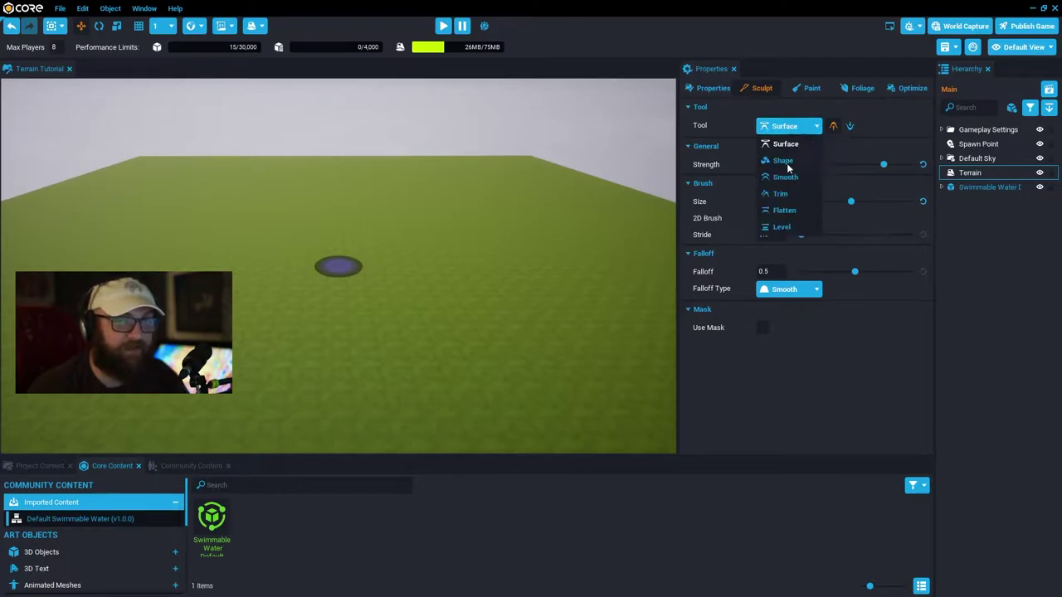
{"action": "left_click", "coordinate": [789, 162]}
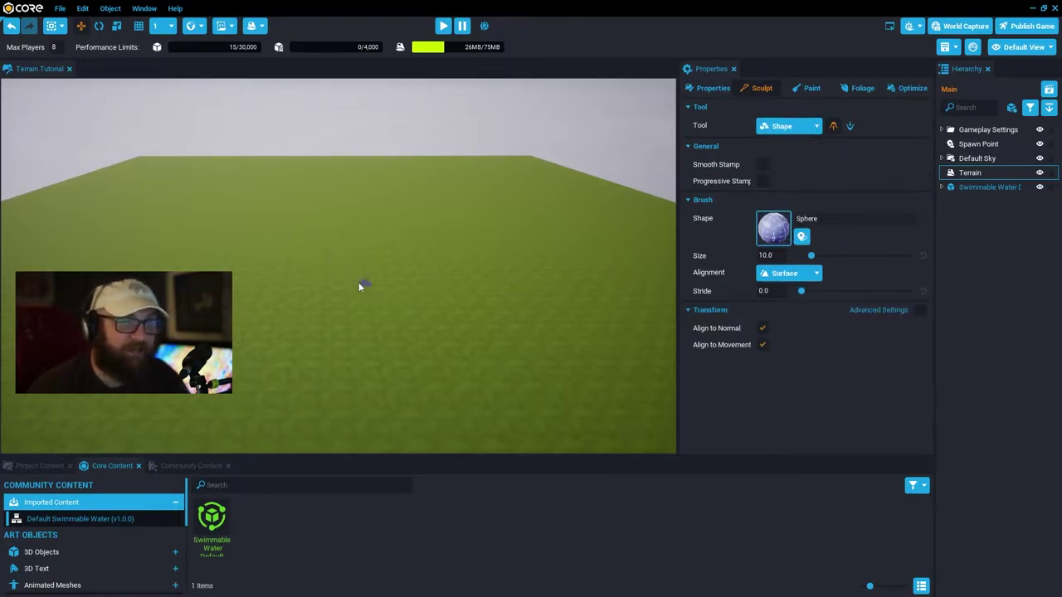
{"action": "left_click", "coordinate": [790, 131]}
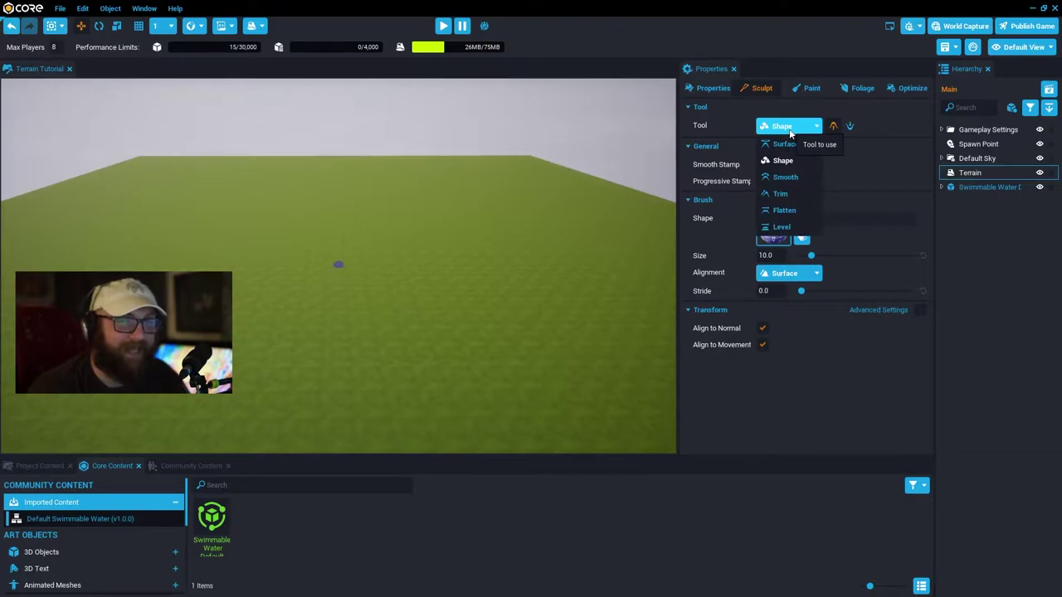
{"action": "left_click", "coordinate": [784, 174]}
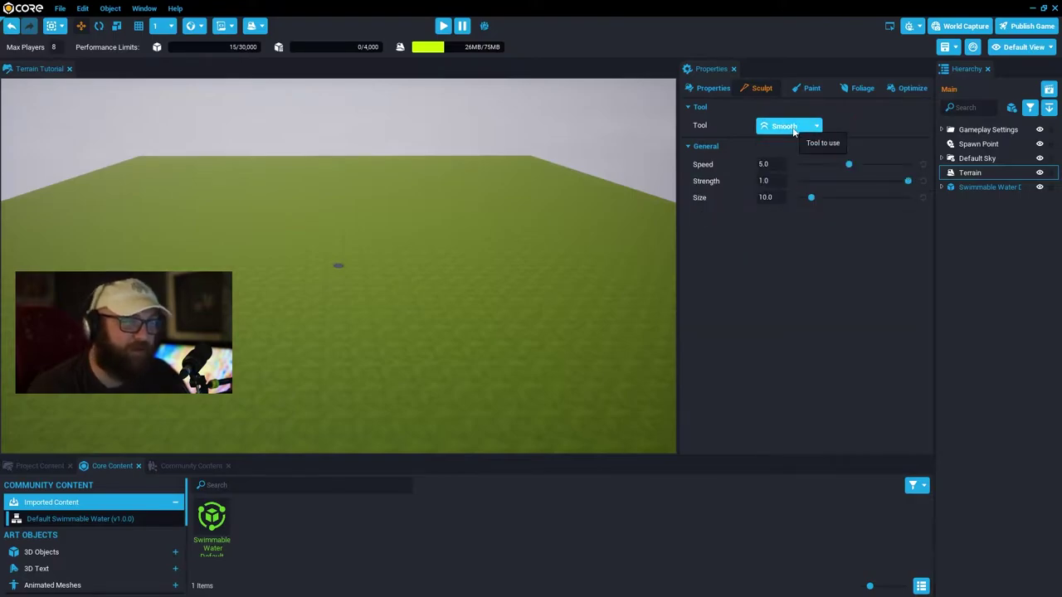
{"action": "left_click", "coordinate": [793, 131]}
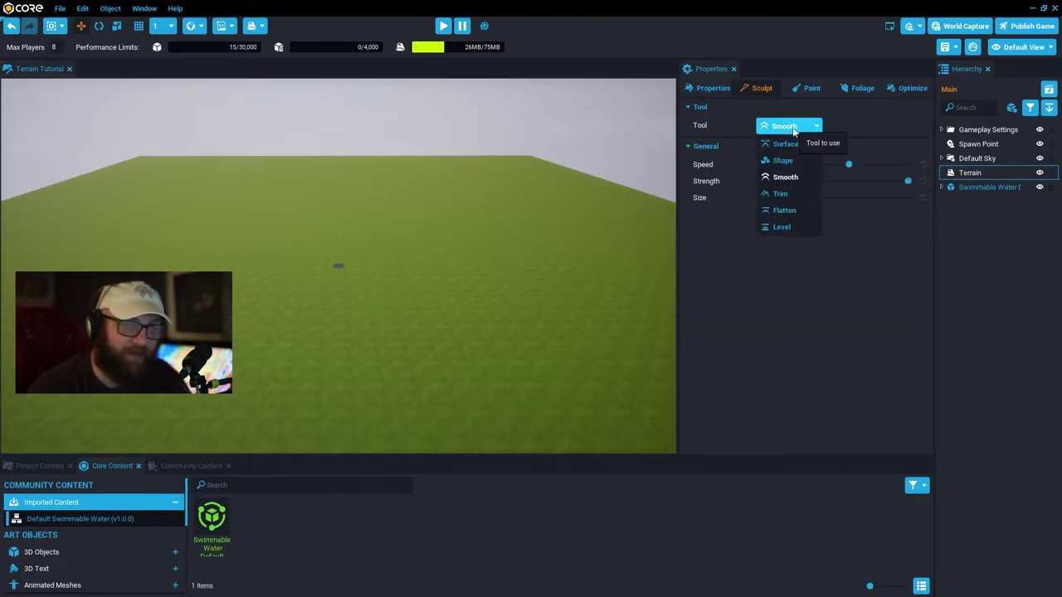
{"action": "left_click", "coordinate": [780, 193]}
{"action": "left_click", "coordinate": [788, 126]}
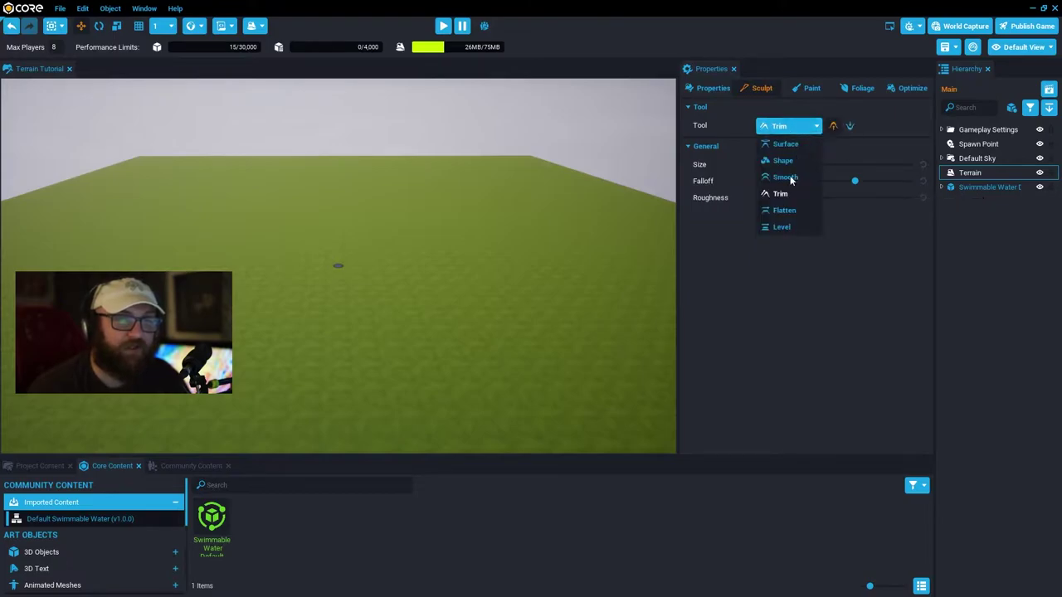
{"action": "left_click", "coordinate": [785, 213]}
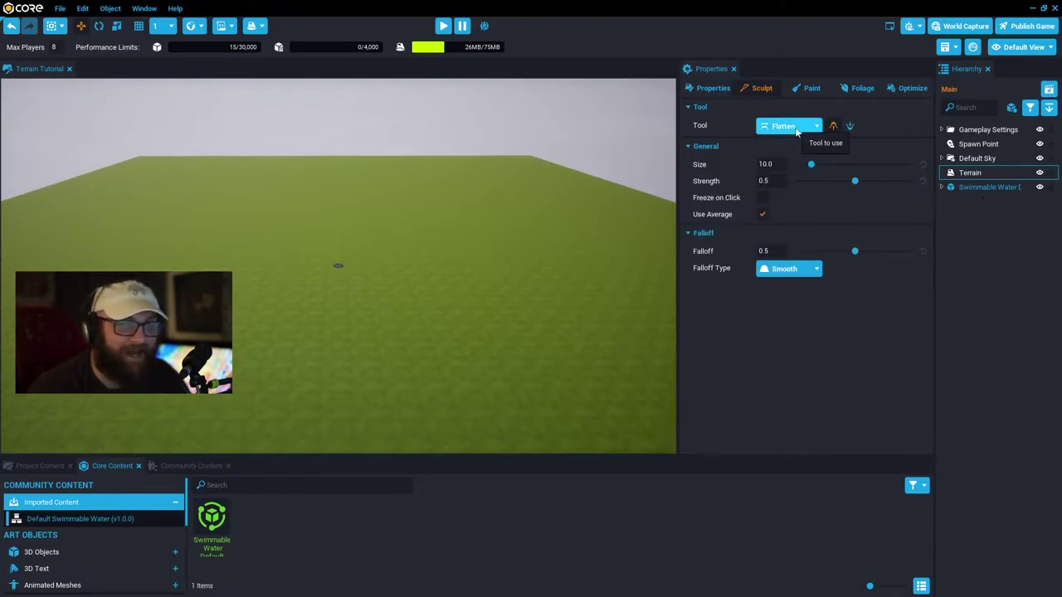
{"action": "left_click", "coordinate": [796, 129]}
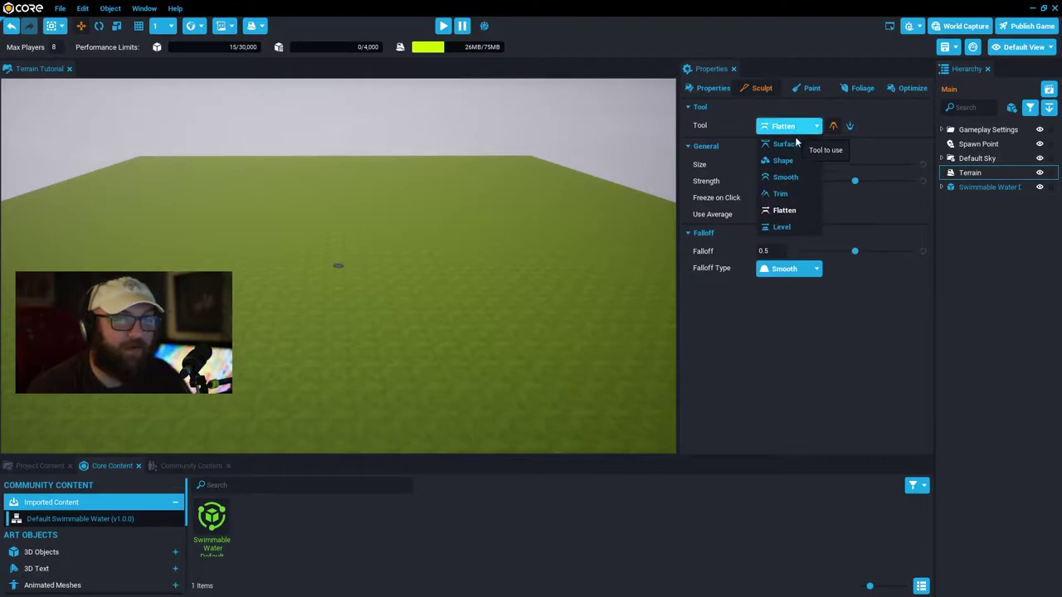
{"action": "left_click", "coordinate": [785, 228]}
{"action": "left_click", "coordinate": [796, 128]}
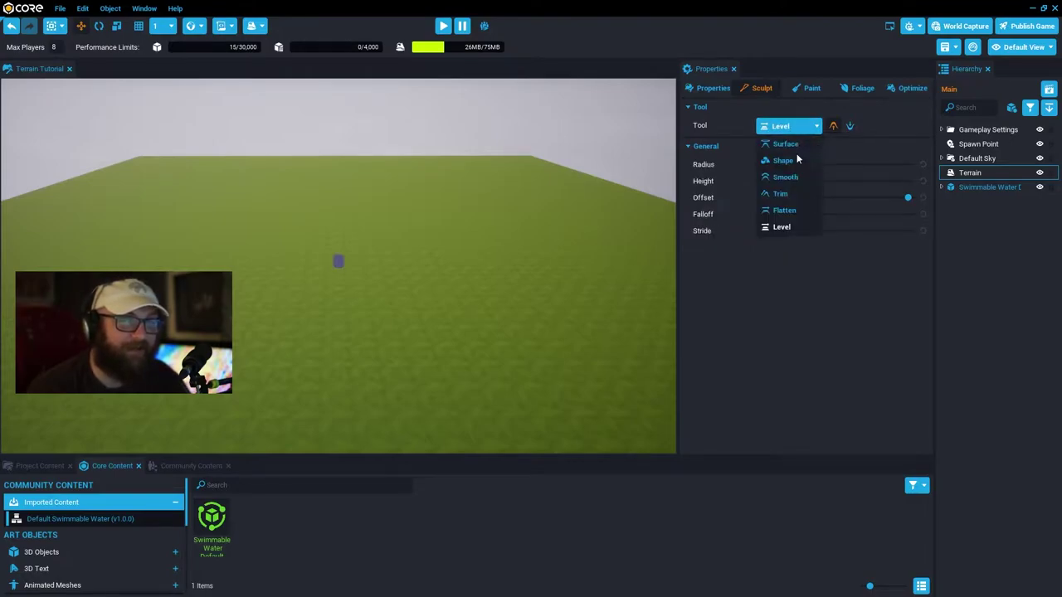
{"action": "left_click", "coordinate": [796, 146]}
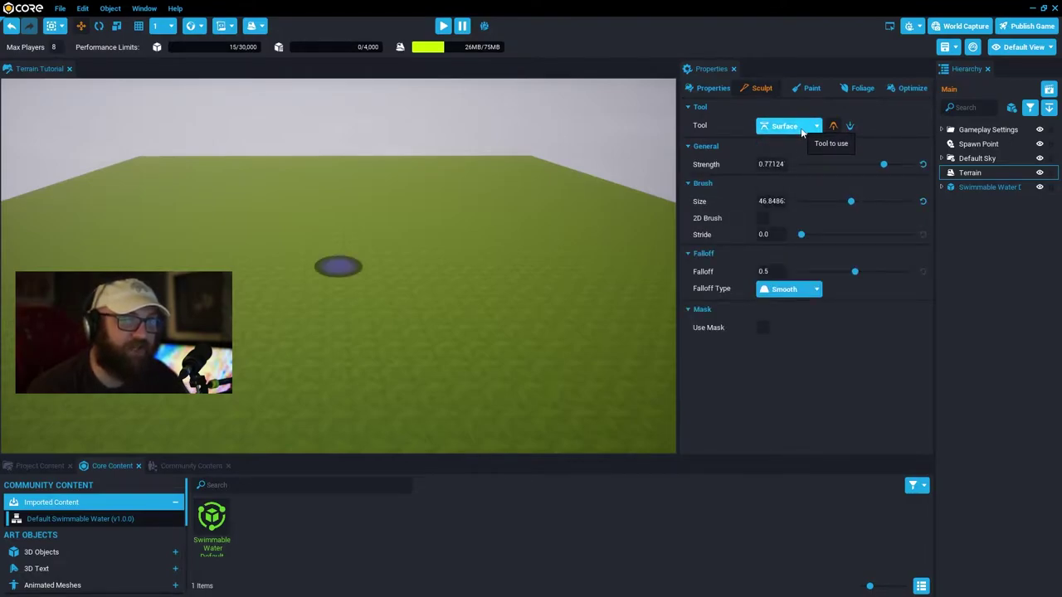
Compare the Shape and Surface brush options, and examine the Level, Trim and Smooth sculpting settings.
{"action": "left_click", "coordinate": [799, 131]}
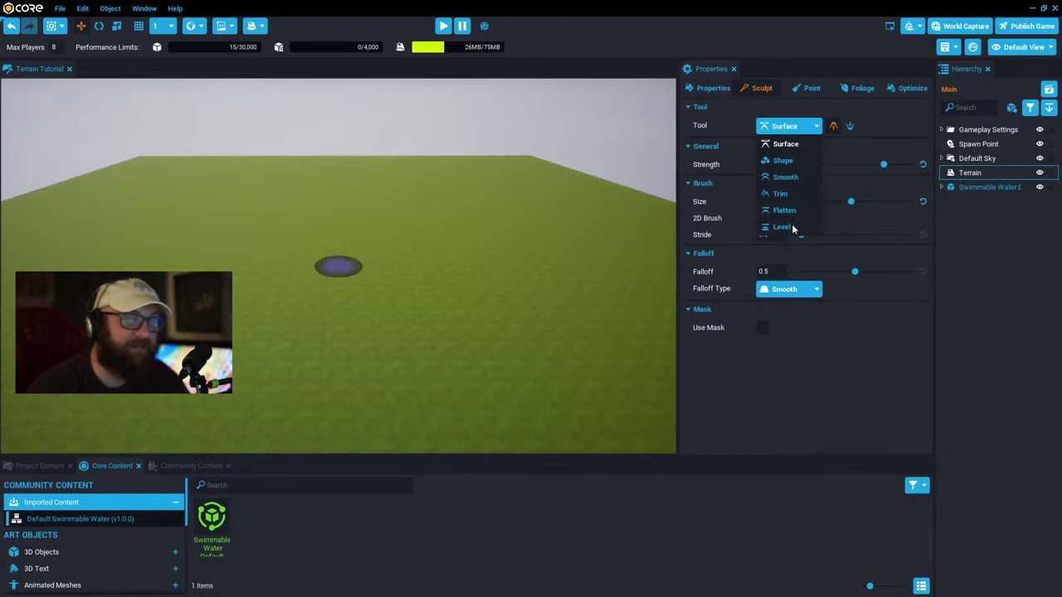
{"action": "left_click", "coordinate": [788, 161]}
{"action": "left_click", "coordinate": [792, 133]}
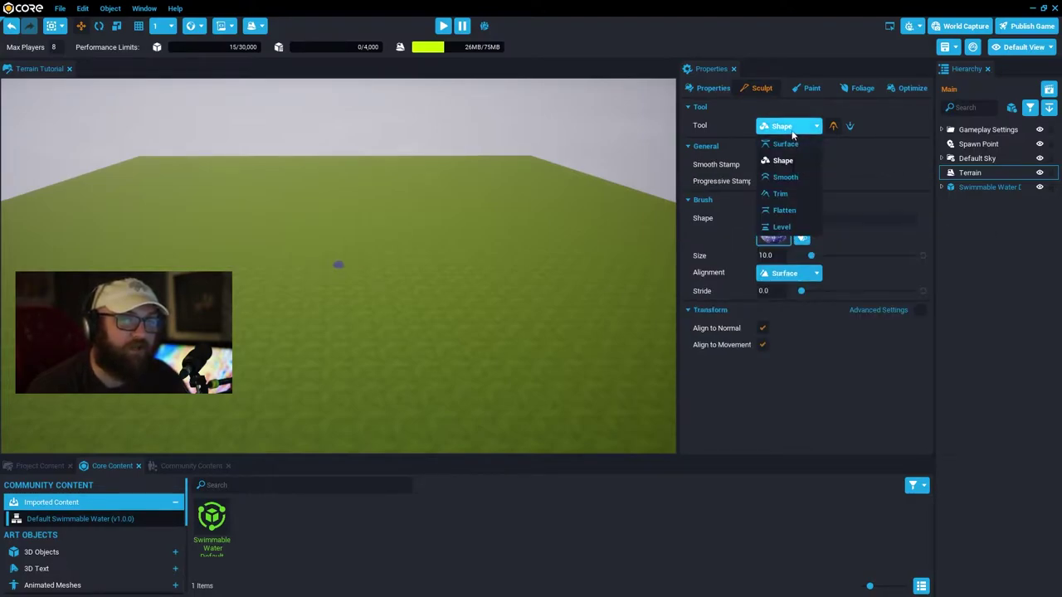
{"action": "left_click", "coordinate": [791, 142]}
{"action": "left_click", "coordinate": [791, 131]}
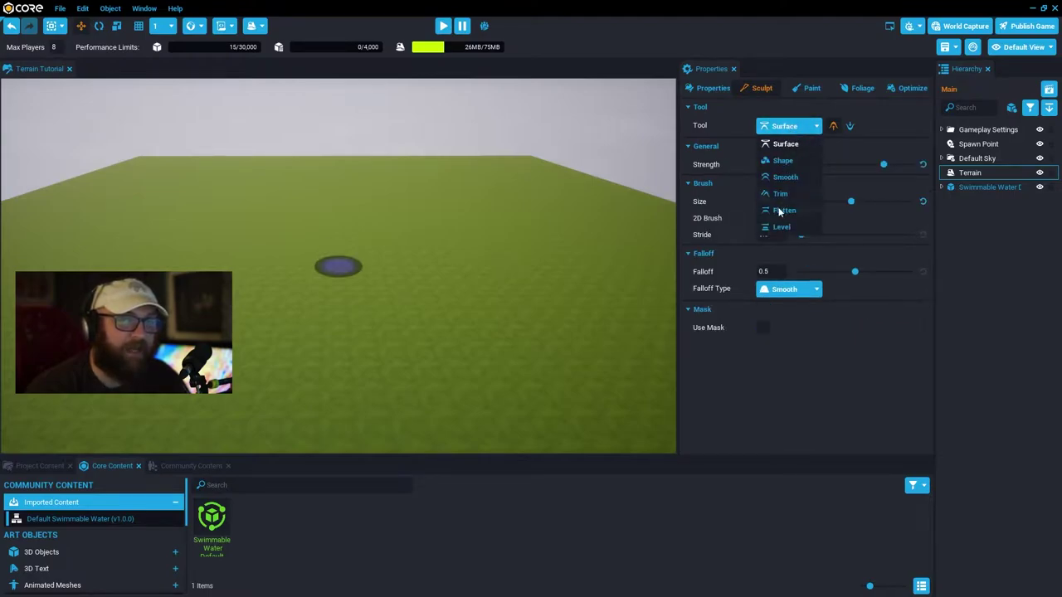
{"action": "left_click", "coordinate": [752, 88]}
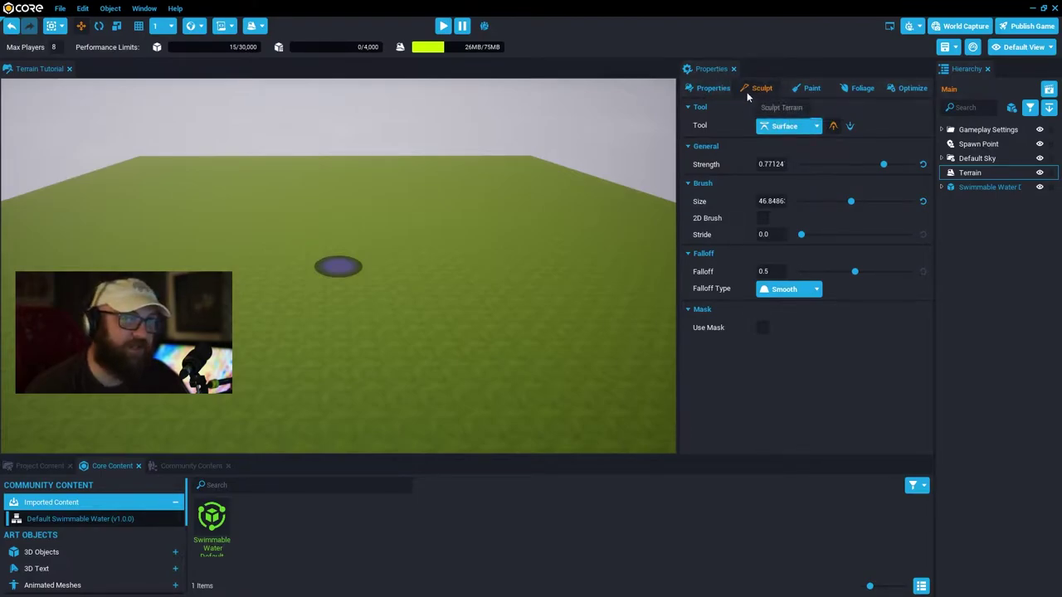
{"action": "left_click", "coordinate": [795, 129]}
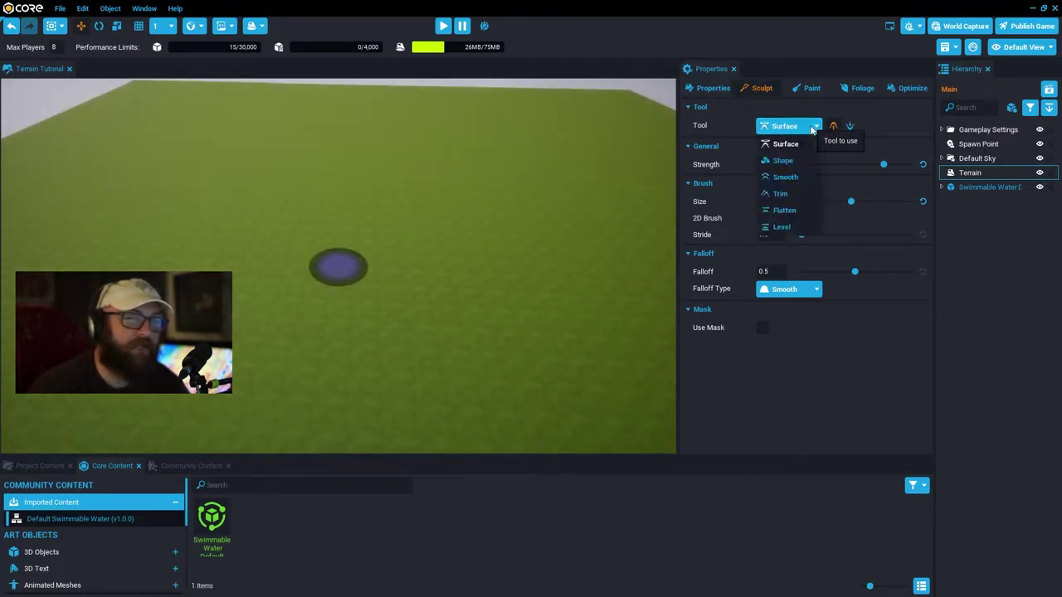
{"action": "left_click", "coordinate": [782, 227]}
{"action": "left_click", "coordinate": [802, 130]}
{"action": "left_click", "coordinate": [779, 193]}
{"action": "left_click", "coordinate": [792, 131]}
{"action": "left_click", "coordinate": [790, 178]}
{"action": "left_click", "coordinate": [792, 126]}
{"action": "left_click", "coordinate": [723, 215]}
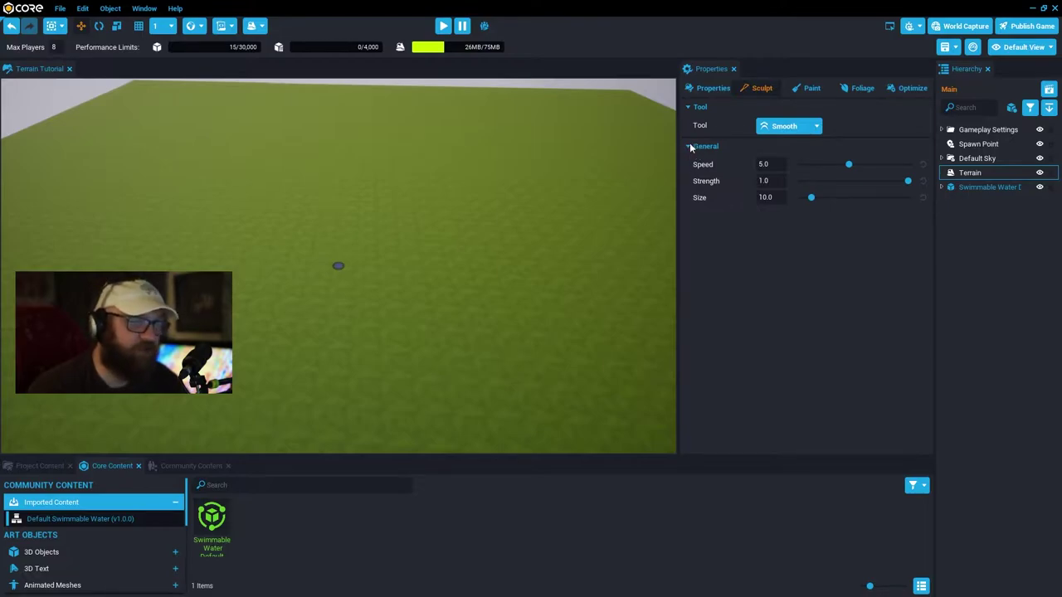
Make Surface the active sculpting tool for the terrain.
{"action": "left_click", "coordinate": [769, 130]}
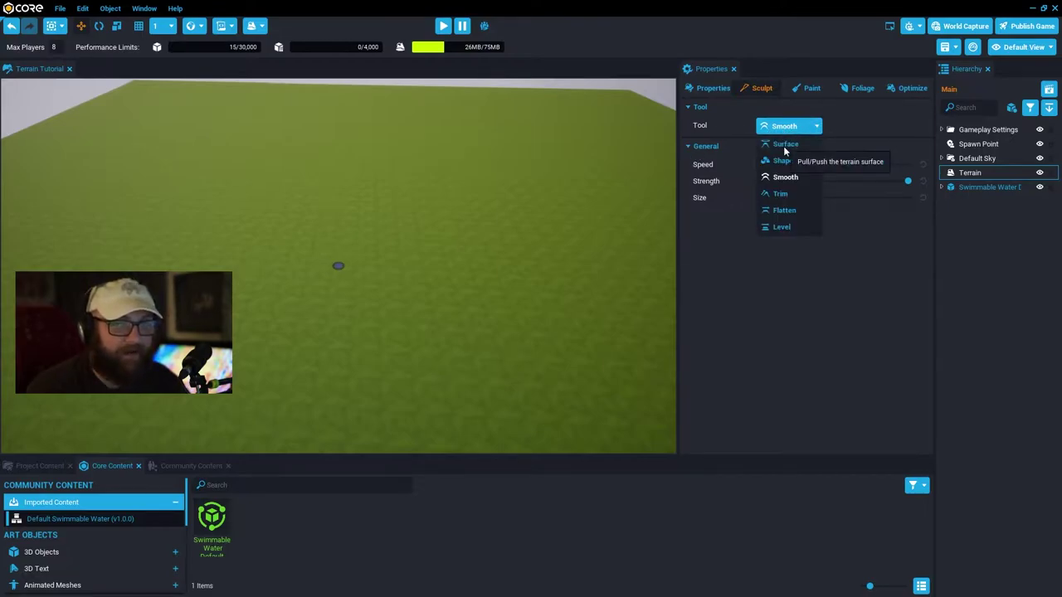
{"action": "left_click", "coordinate": [706, 226]}
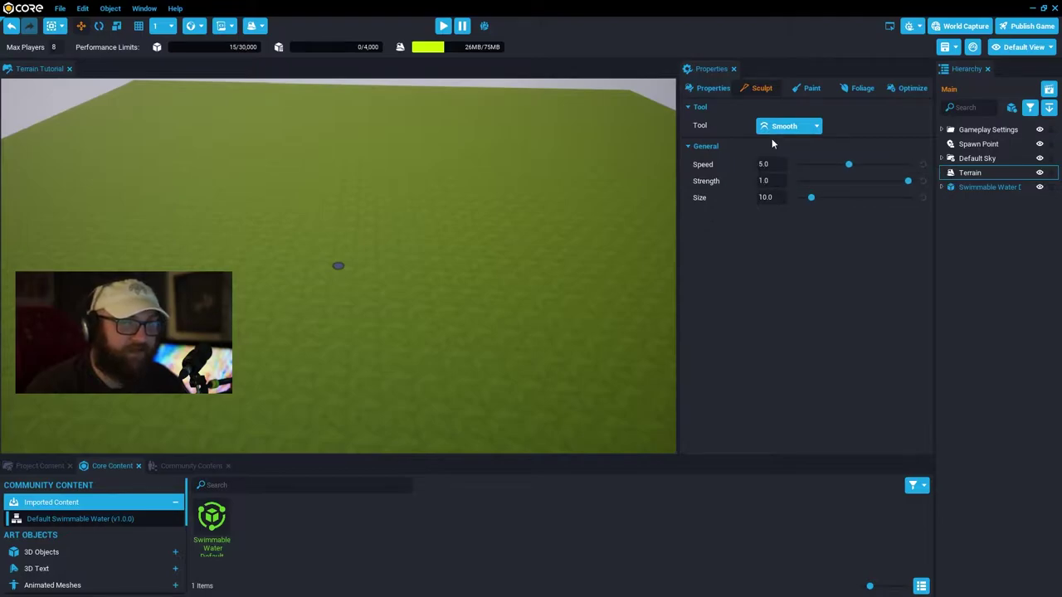
{"action": "left_click", "coordinate": [781, 133]}
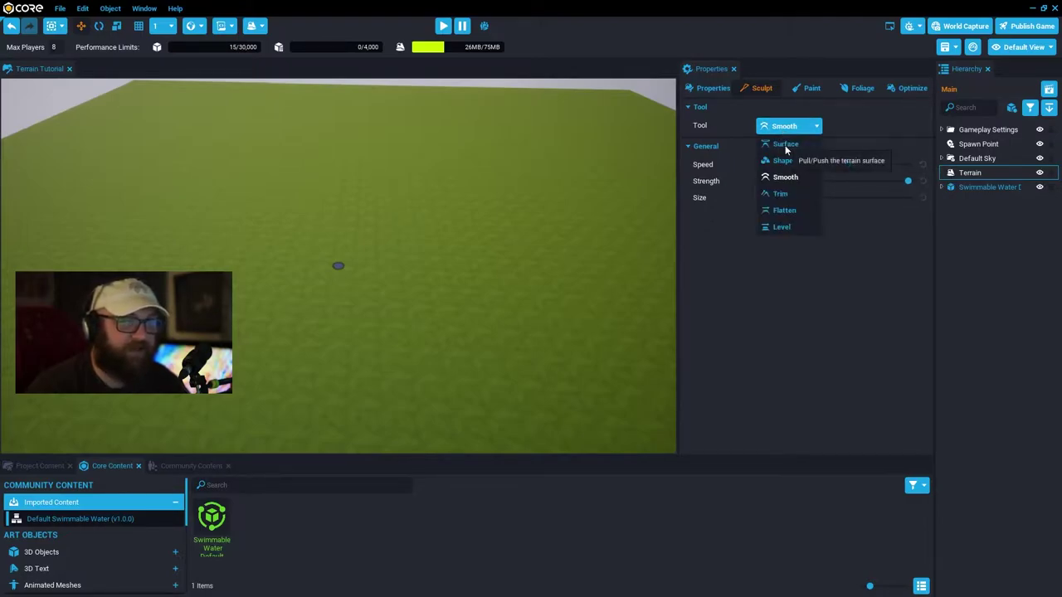
{"action": "left_click", "coordinate": [785, 145]}
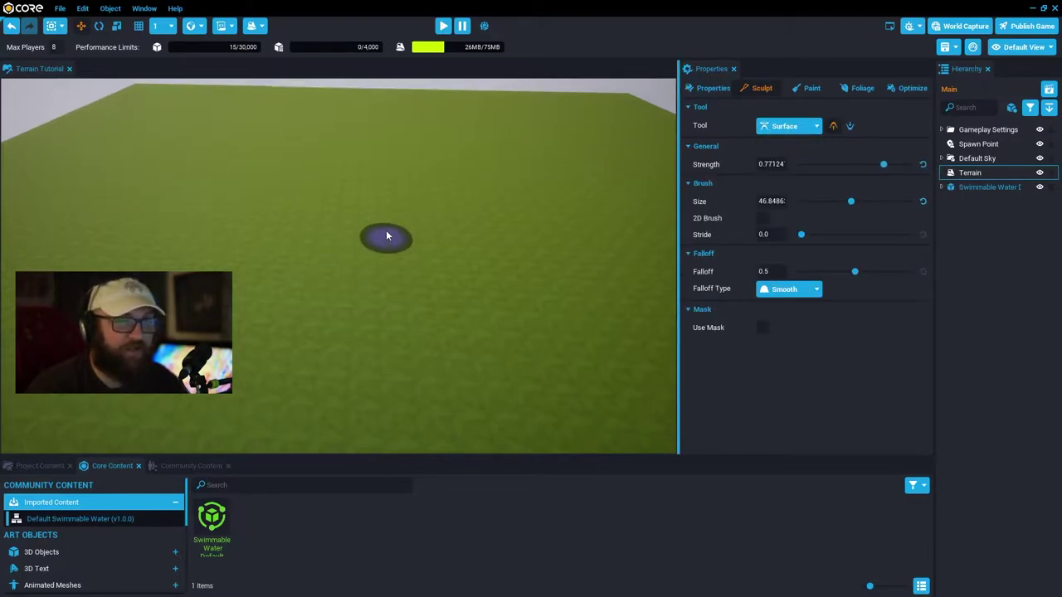
{"action": "scroll", "coordinate": [397, 222], "scroll_direction": "down", "scroll_amount": 4}
{"action": "scroll", "coordinate": [400, 222], "scroll_direction": "up", "scroll_amount": 2}
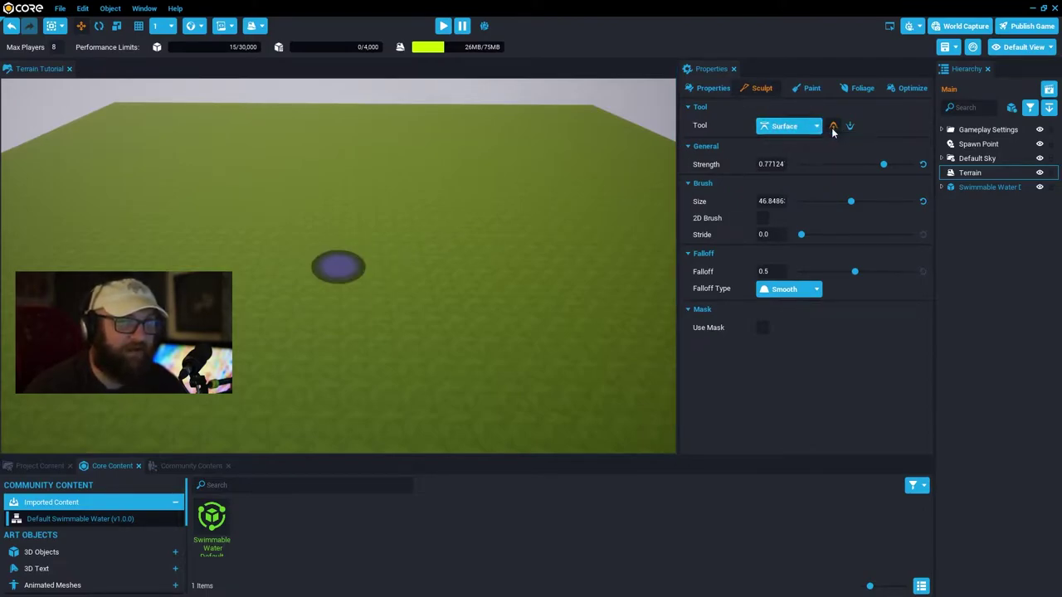
{"action": "left_click", "coordinate": [816, 126]}
{"action": "left_click", "coordinate": [792, 140]}
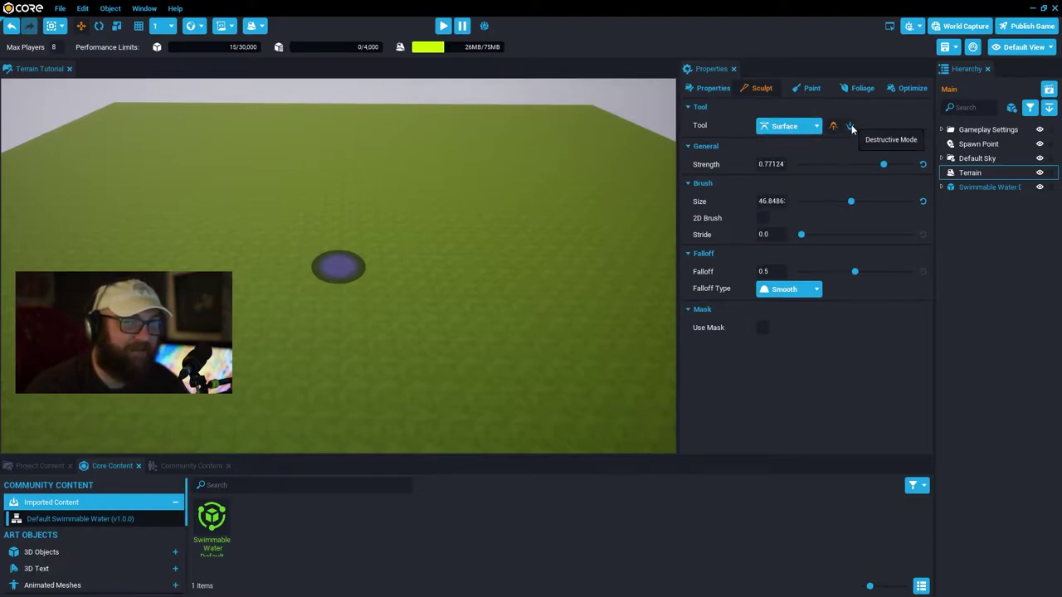
Reset the Surface brush to strength 0.5 and size 10, and raise a rounded mound on the flat terrain.
{"action": "left_click", "coordinate": [923, 201]}
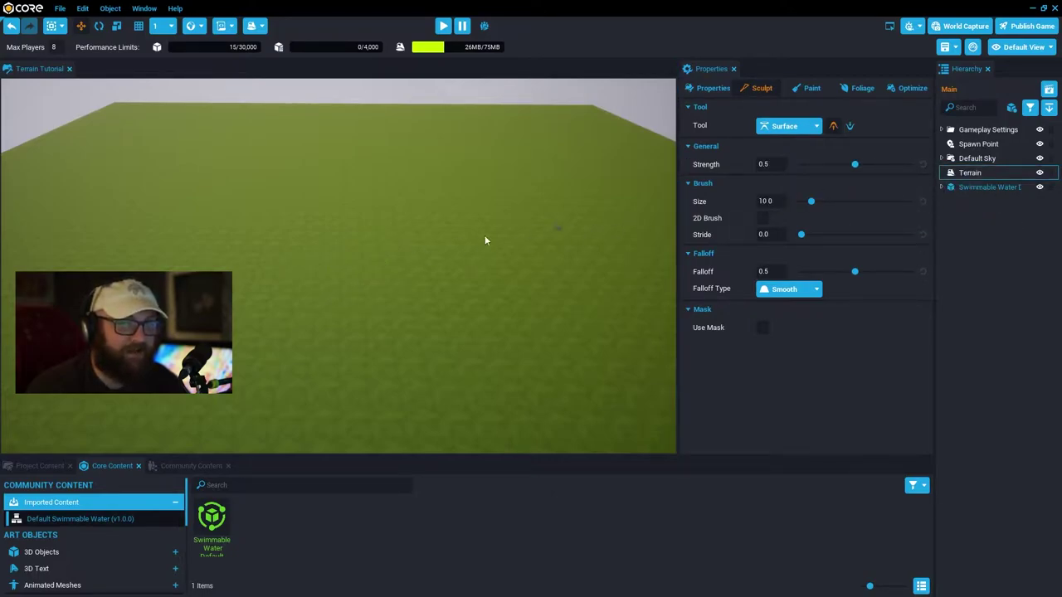
{"action": "mouse_move", "coordinate": [273, 249]}
{"action": "right_mouse_down"}
{"action": "mouse_move", "coordinate": [293, 248]}
{"action": "mouse_move", "coordinate": [273, 253]}
{"action": "right_mouse_up"}
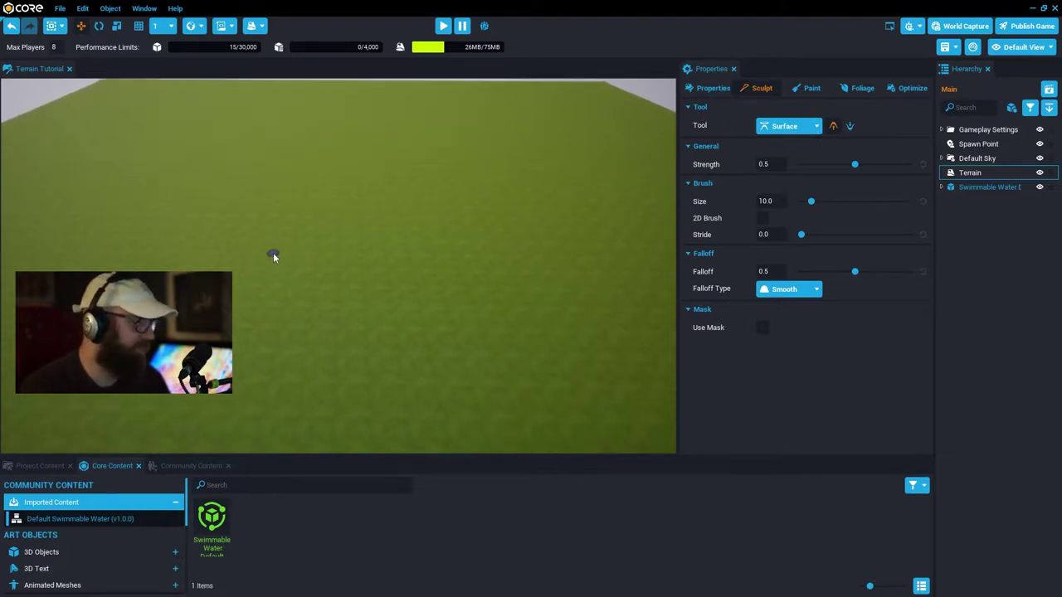
{"action": "scroll", "coordinate": [274, 256], "scroll_direction": "up", "scroll_amount": 5}
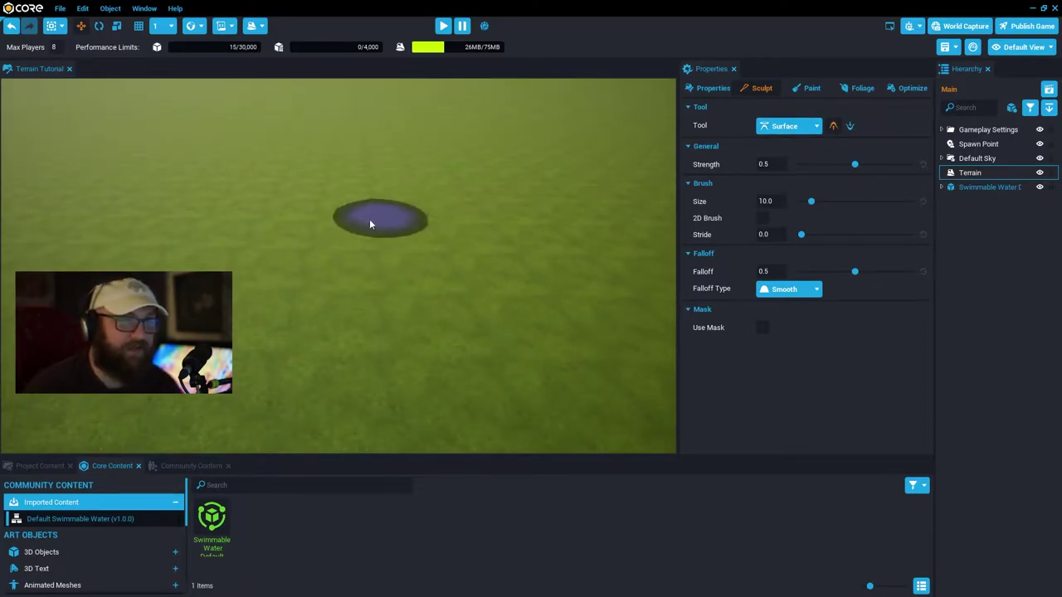
{"action": "left_click_drag", "start_coordinate": [346, 237], "coordinate": [346, 237]}
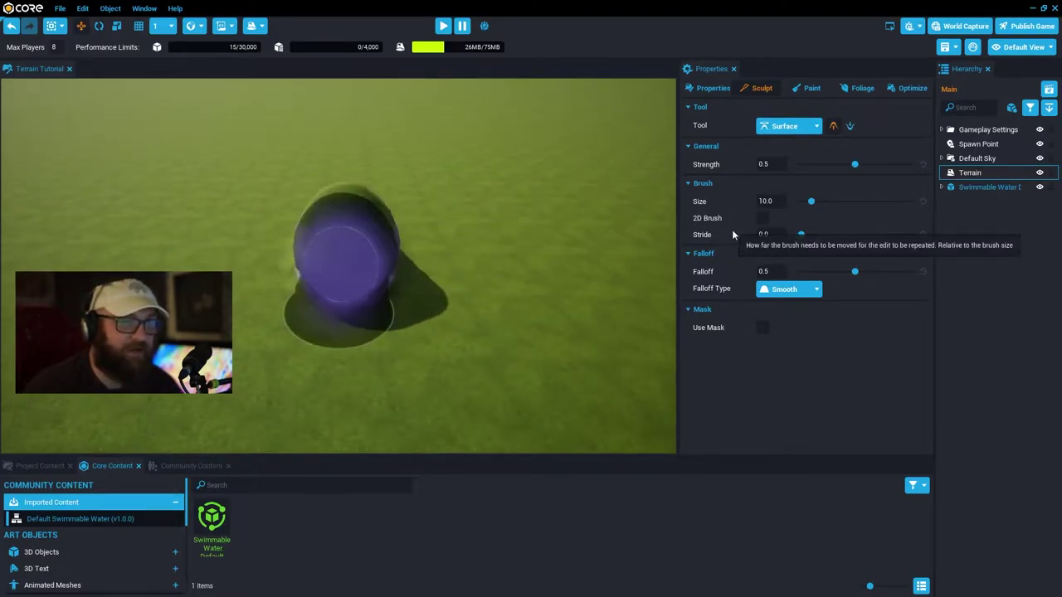
In Destructive Mode, carve a moat around the mound down to the water and a winding river channel leading away from it.
{"action": "left_click", "coordinate": [850, 126]}
{"action": "left_click_drag", "start_coordinate": [509, 274], "coordinate": [509, 274]}
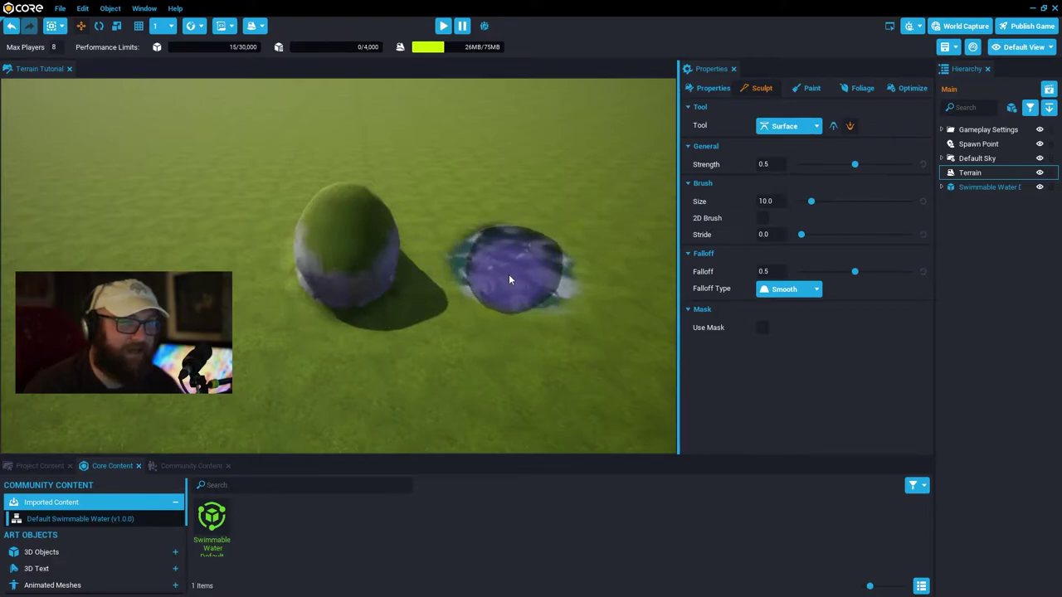
{"action": "mouse_move", "coordinate": [501, 329]}
{"action": "left_mouse_down"}
{"action": "mouse_move", "coordinate": [474, 379]}
{"action": "mouse_move", "coordinate": [391, 395]}
{"action": "mouse_move", "coordinate": [309, 393]}
{"action": "mouse_move", "coordinate": [166, 340]}
{"action": "mouse_move", "coordinate": [157, 220]}
{"action": "mouse_move", "coordinate": [332, 197]}
{"action": "mouse_move", "coordinate": [413, 199]}
{"action": "mouse_move", "coordinate": [467, 215]}
{"action": "mouse_move", "coordinate": [404, 201]}
{"action": "mouse_move", "coordinate": [301, 199]}
{"action": "mouse_move", "coordinate": [387, 188]}
{"action": "left_mouse_up"}
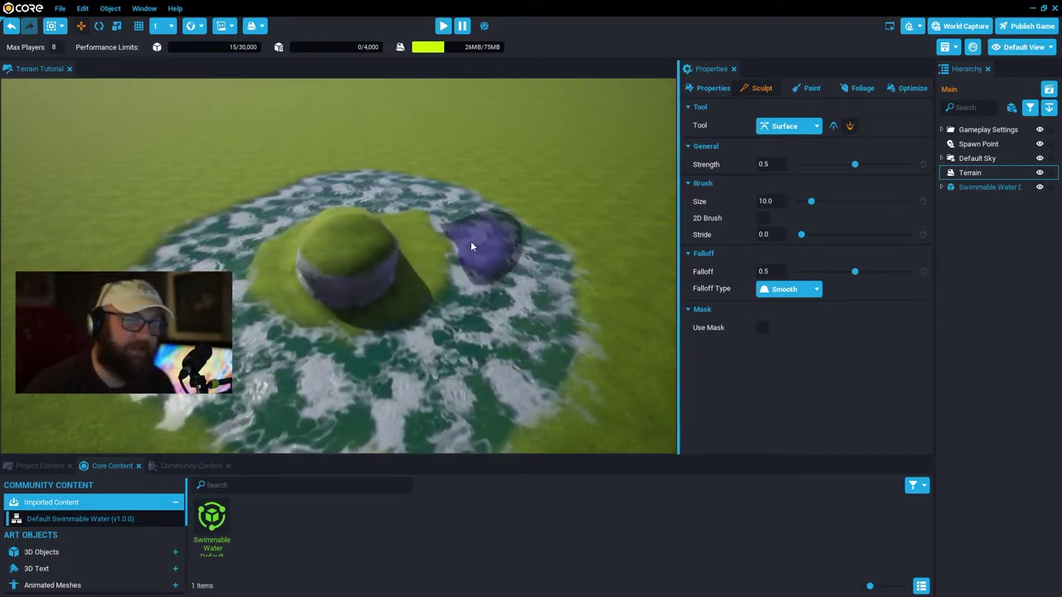
{"action": "mouse_move", "coordinate": [557, 241]}
{"action": "left_mouse_down"}
{"action": "mouse_move", "coordinate": [583, 147]}
{"action": "mouse_move", "coordinate": [432, 98]}
{"action": "left_mouse_up"}
{"action": "mouse_move", "coordinate": [384, 277]}
{"action": "right_mouse_down"}
{"action": "mouse_move", "coordinate": [544, 173]}
{"action": "mouse_move", "coordinate": [502, 239]}
{"action": "mouse_move", "coordinate": [398, 248]}
{"action": "right_mouse_up"}
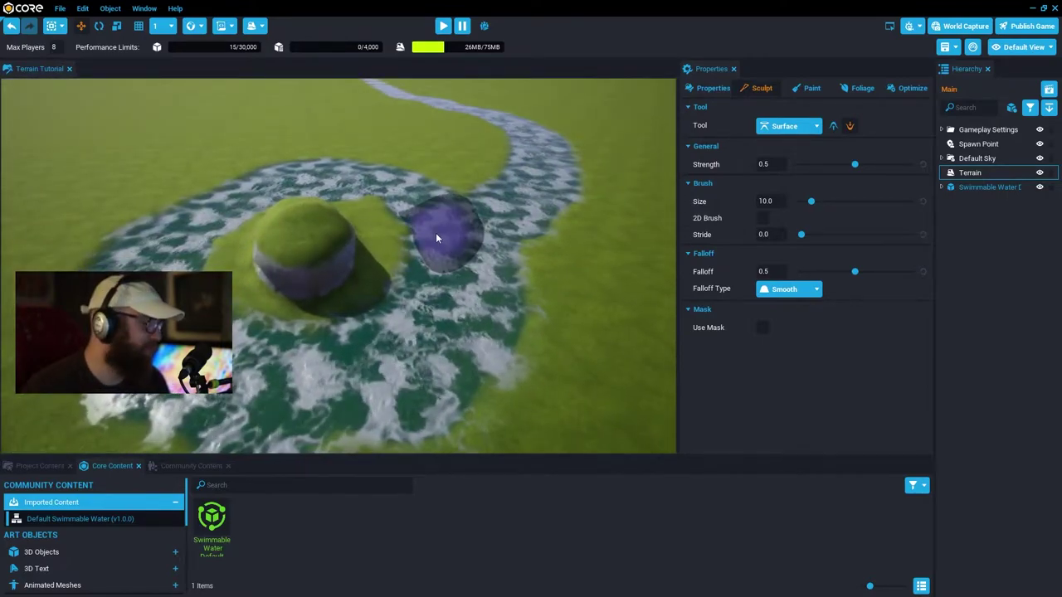
Undo the river channel, the moat and the mound until the terrain is flat grass again.
{"action": "key", "text": "ctrl+z"}
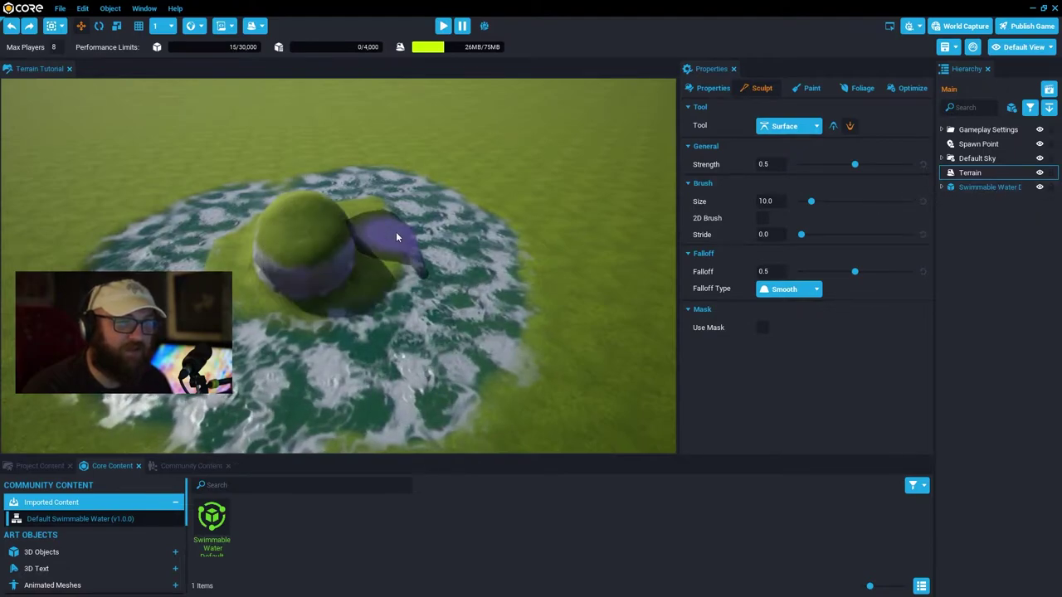
{"action": "key", "text": "ctrl+z"}
{"action": "key", "text": "ctrl+z"}
{"action": "key", "text": "ctrl+z"}
{"action": "key", "text": "ctrl+z"}
{"action": "key", "text": "ctrl+z"}
{"action": "key", "text": "ctrl+z"}
{"action": "key", "text": "ctrl+z"}
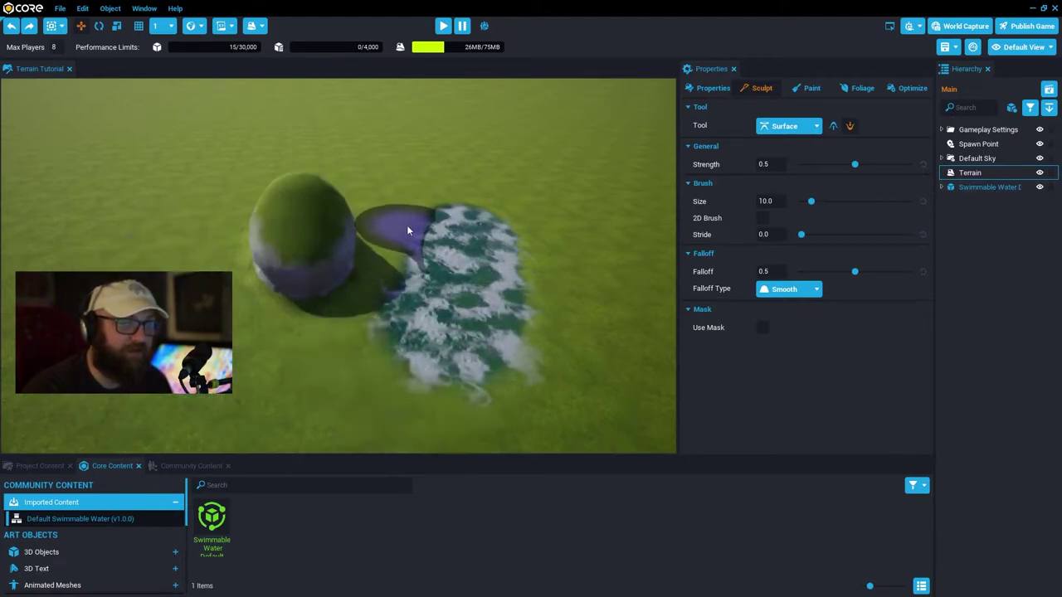
{"action": "key", "text": "ctrl+z"}
{"action": "key", "text": "ctrl+z"}
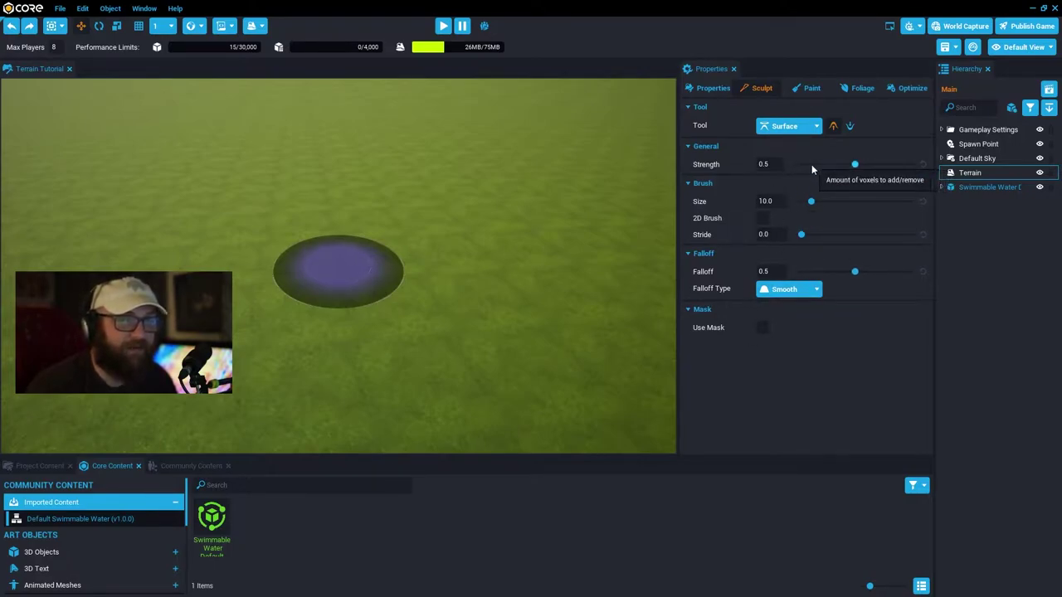
Lower the Surface brush strength to about 0.19 and 0.12, and raise gentle low bumps on the flat terrain at size 10.
{"action": "left_click_drag", "start_coordinate": [855, 165], "coordinate": [807, 165]}
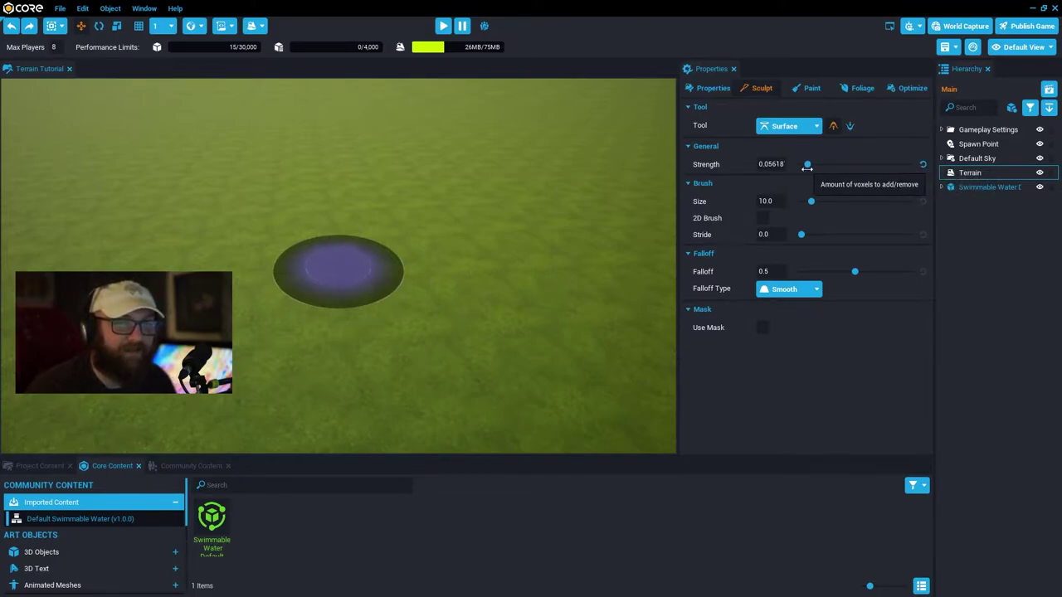
{"action": "right_click_drag", "start_coordinate": [344, 193], "coordinate": [334, 267]}
{"action": "scroll", "coordinate": [334, 267], "scroll_direction": "down", "scroll_amount": 8}
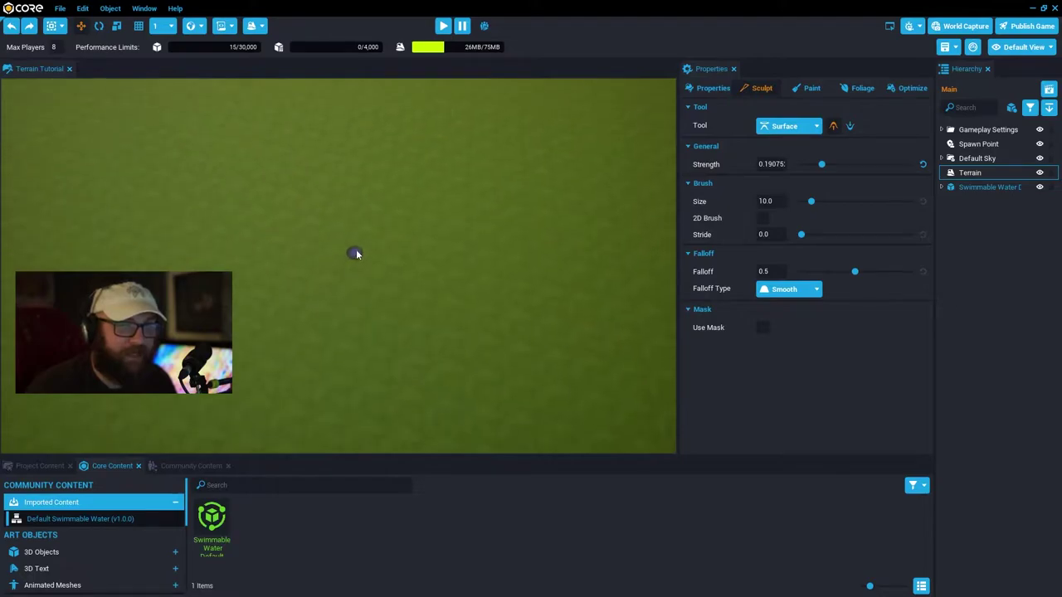
{"action": "scroll", "coordinate": [390, 234], "scroll_direction": "up", "scroll_amount": 4}
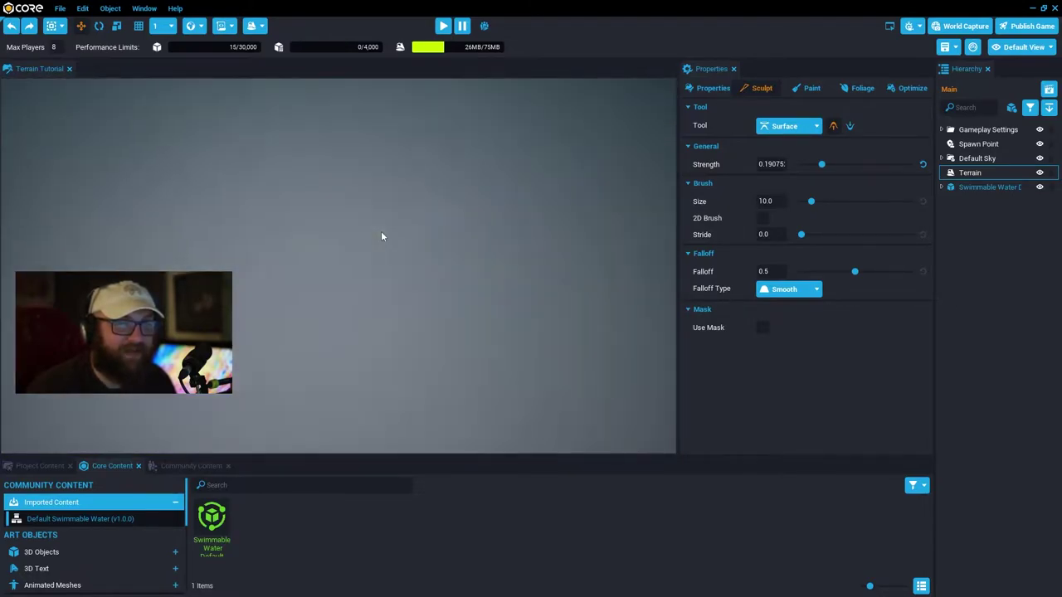
{"action": "scroll", "coordinate": [380, 232], "scroll_direction": "down", "scroll_amount": 5}
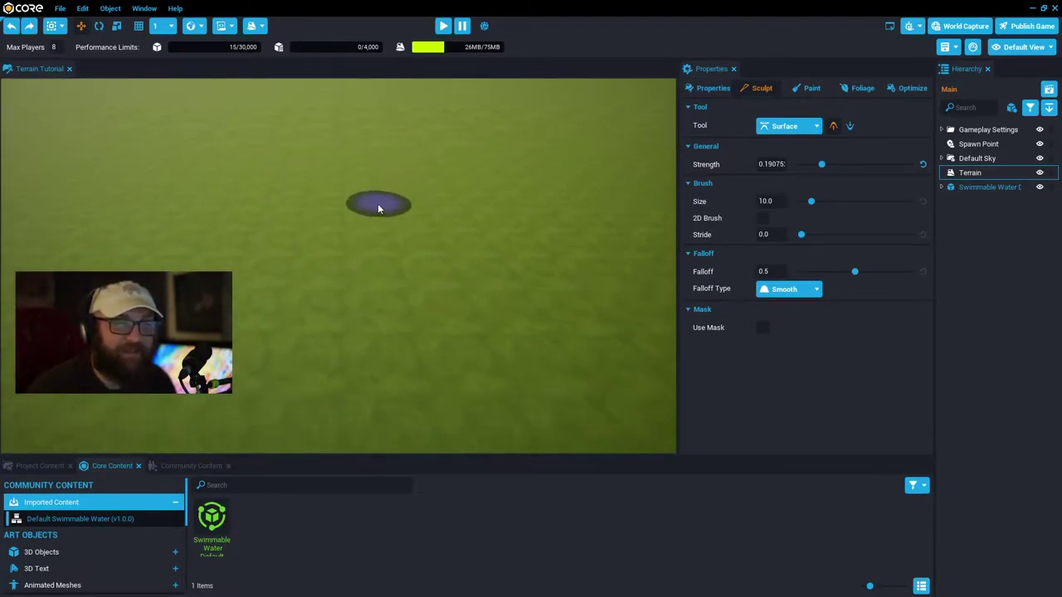
{"action": "scroll", "coordinate": [377, 207], "scroll_direction": "up", "scroll_amount": 4}
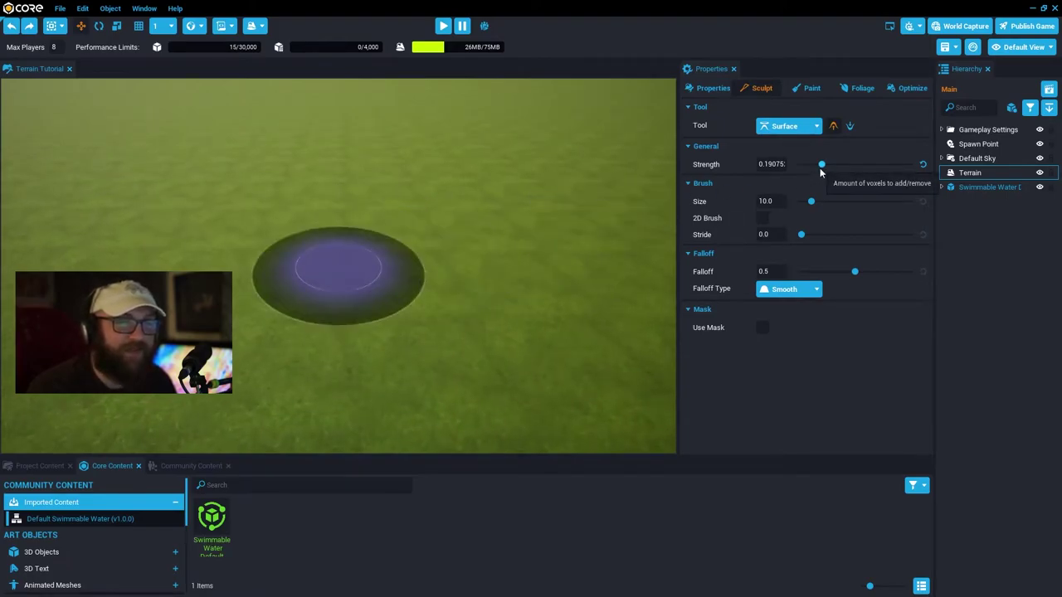
{"action": "mouse_move", "coordinate": [307, 286]}
{"action": "left_mouse_down"}
{"action": "mouse_move", "coordinate": [429, 292]}
{"action": "mouse_move", "coordinate": [334, 345]}
{"action": "left_mouse_up"}
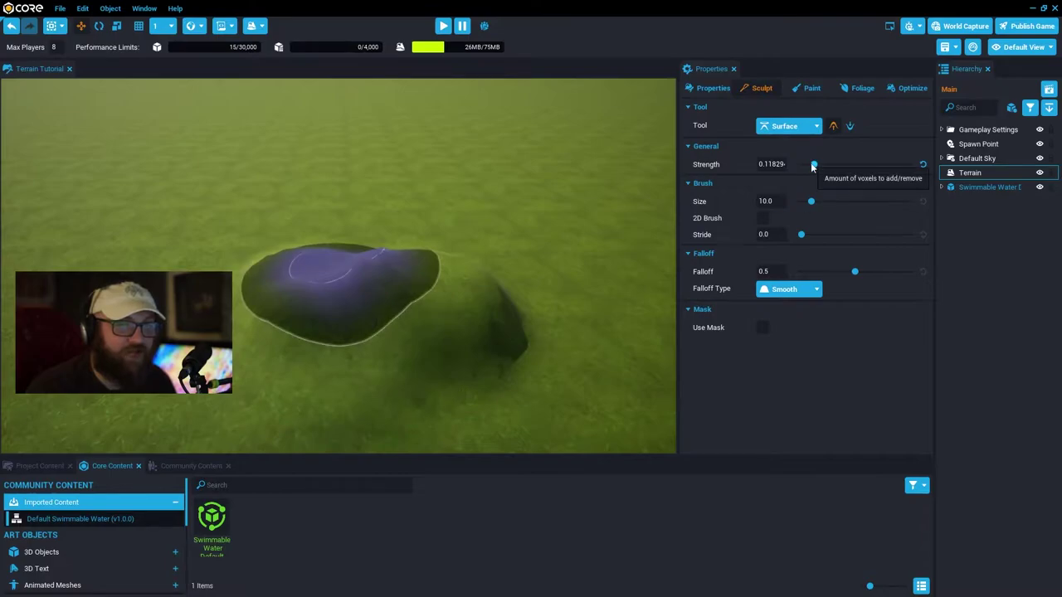
{"action": "mouse_move", "coordinate": [340, 302]}
{"action": "left_mouse_down"}
{"action": "mouse_move", "coordinate": [315, 319]}
{"action": "mouse_move", "coordinate": [269, 305]}
{"action": "mouse_move", "coordinate": [407, 359]}
{"action": "mouse_move", "coordinate": [199, 349]}
{"action": "mouse_move", "coordinate": [211, 251]}
{"action": "mouse_move", "coordinate": [391, 239]}
{"action": "mouse_move", "coordinate": [308, 265]}
{"action": "mouse_move", "coordinate": [426, 347]}
{"action": "mouse_move", "coordinate": [545, 370]}
{"action": "mouse_move", "coordinate": [583, 336]}
{"action": "mouse_move", "coordinate": [591, 390]}
{"action": "mouse_move", "coordinate": [367, 308]}
{"action": "left_mouse_up"}
Raise the Surface brush strength to about 0.91 and build a cluster of steep, rocky mounds over the low bumps.
{"action": "left_click", "coordinate": [898, 165]}
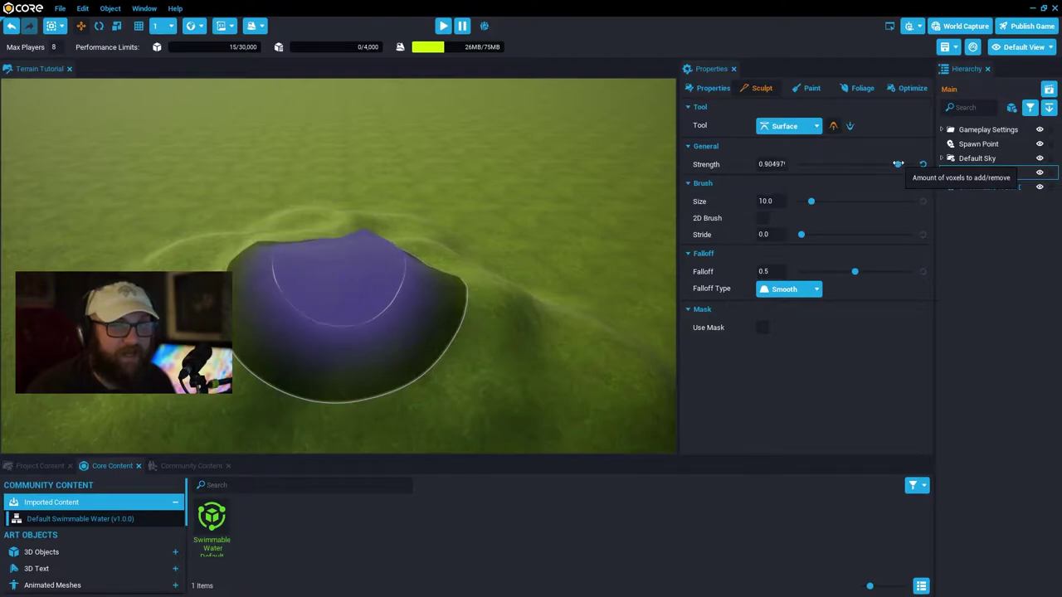
{"action": "mouse_move", "coordinate": [396, 246]}
{"action": "left_mouse_down"}
{"action": "mouse_move", "coordinate": [351, 254]}
{"action": "mouse_move", "coordinate": [451, 251]}
{"action": "left_mouse_up"}
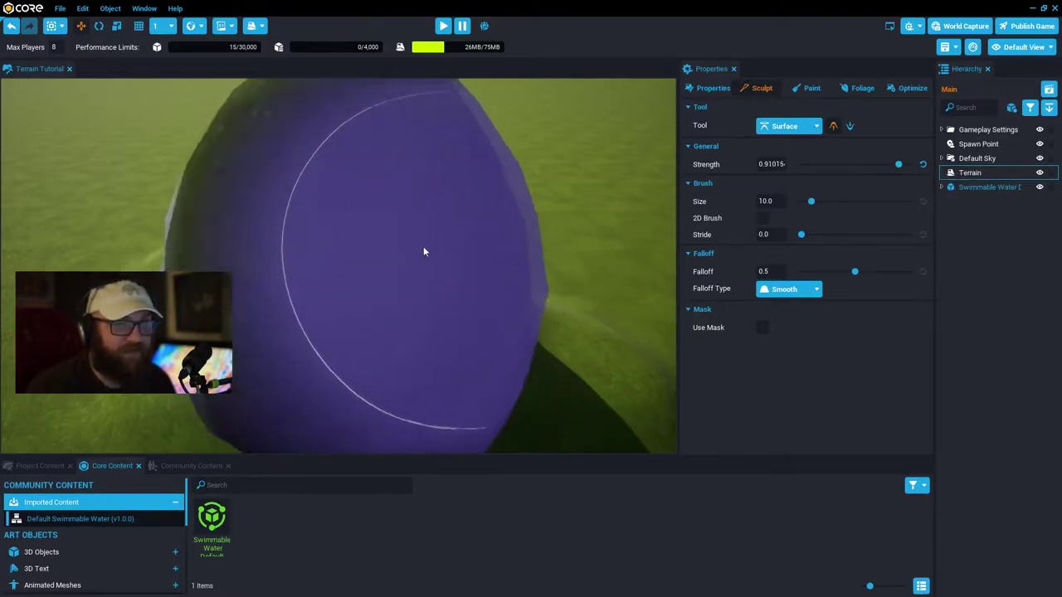
{"action": "mouse_move", "coordinate": [500, 233]}
{"action": "right_mouse_down"}
{"action": "mouse_move", "coordinate": [654, 235]}
{"action": "mouse_move", "coordinate": [616, 270]}
{"action": "right_mouse_up"}
{"action": "left_click_drag", "start_coordinate": [358, 335], "coordinate": [292, 388]}
{"action": "mouse_move", "coordinate": [292, 388]}
{"action": "right_mouse_down"}
{"action": "mouse_move", "coordinate": [398, 336]}
{"action": "mouse_move", "coordinate": [340, 373]}
{"action": "mouse_move", "coordinate": [474, 407]}
{"action": "mouse_move", "coordinate": [429, 373]}
{"action": "mouse_move", "coordinate": [426, 384]}
{"action": "mouse_move", "coordinate": [450, 325]}
{"action": "mouse_move", "coordinate": [368, 384]}
{"action": "mouse_move", "coordinate": [506, 305]}
{"action": "mouse_move", "coordinate": [417, 342]}
{"action": "mouse_move", "coordinate": [287, 318]}
{"action": "mouse_move", "coordinate": [339, 309]}
{"action": "mouse_move", "coordinate": [549, 333]}
{"action": "mouse_move", "coordinate": [327, 315]}
{"action": "mouse_move", "coordinate": [440, 351]}
{"action": "mouse_move", "coordinate": [272, 312]}
{"action": "mouse_move", "coordinate": [267, 267]}
{"action": "mouse_move", "coordinate": [349, 370]}
{"action": "mouse_move", "coordinate": [477, 378]}
{"action": "mouse_move", "coordinate": [360, 360]}
{"action": "mouse_move", "coordinate": [503, 379]}
{"action": "right_mouse_up"}
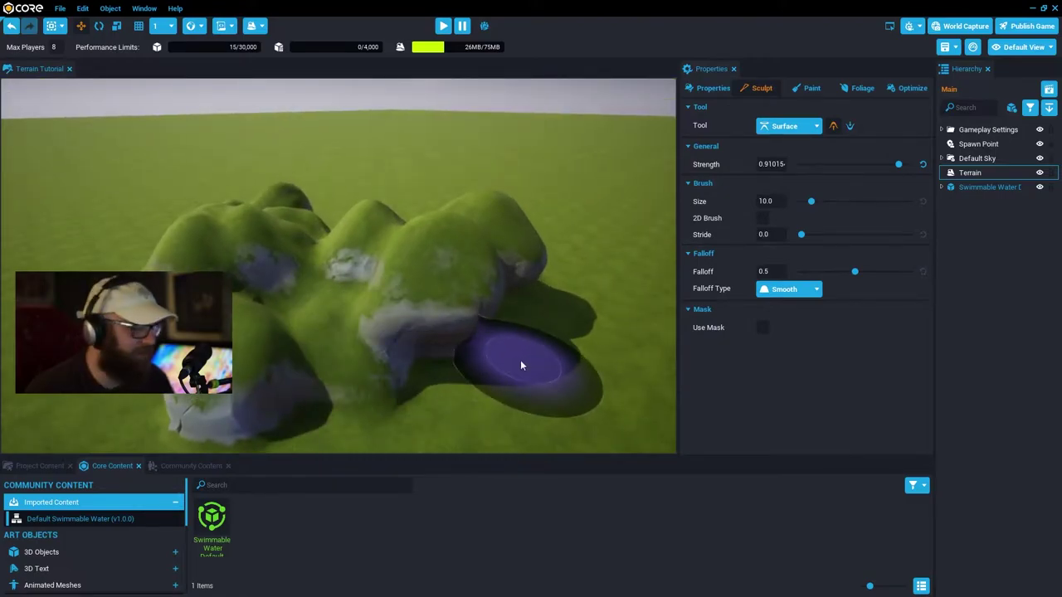
Undo all the steep mounds and low bumps until the terrain is flat.
{"action": "key", "text": "ctrl+z"}
{"action": "key", "text": "ctrl+z"}
{"action": "key", "text": "ctrl+z"}
{"action": "key", "text": "ctrl+z"}
{"action": "key", "text": "ctrl+z"}
{"action": "key", "text": "ctrl+z"}
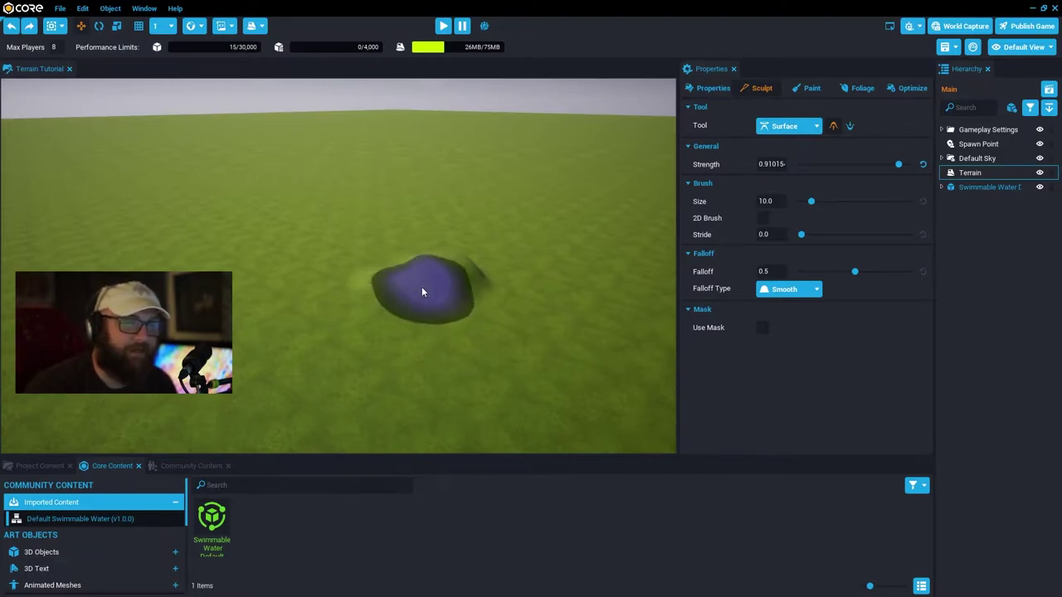
{"action": "left_click", "coordinate": [83, 10]}
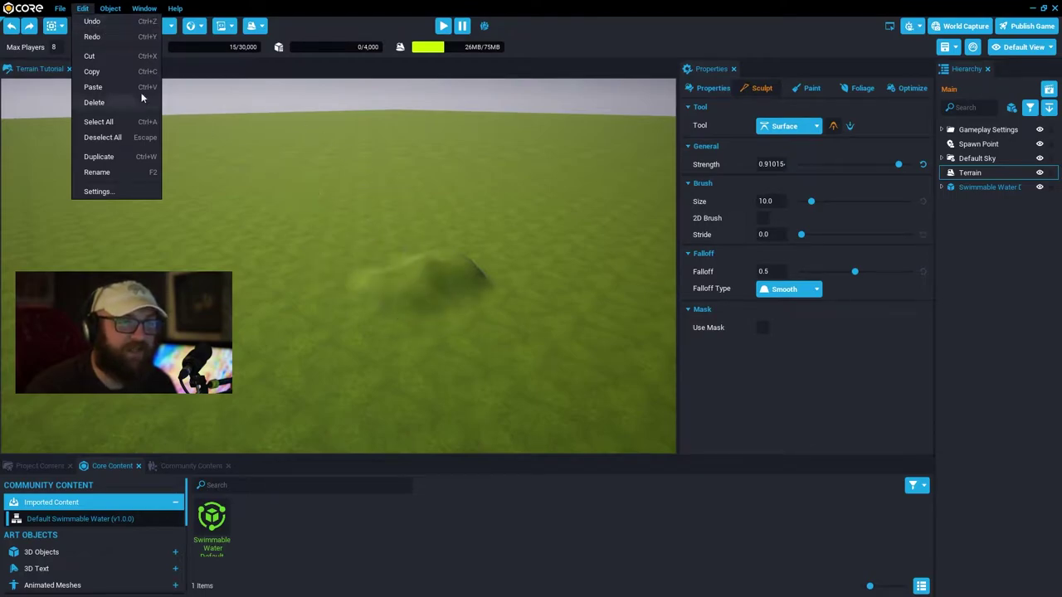
{"action": "left_click", "coordinate": [104, 23]}
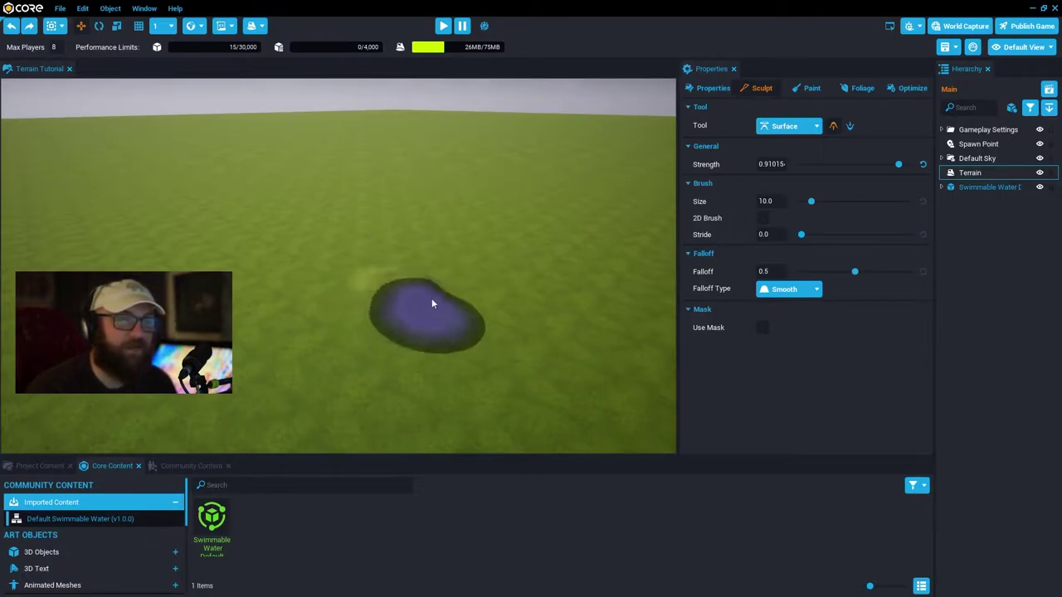
{"action": "key", "text": "ctrl+z"}
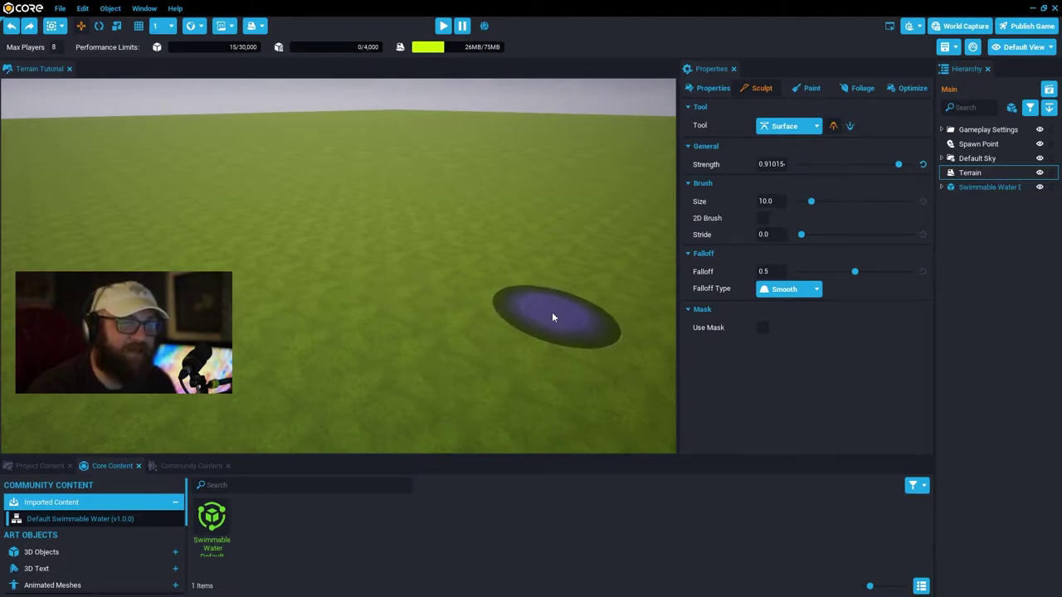
Try raising a small steep mound with the size 10 brush at about 0.91 strength, and undo it.
{"action": "right_click_drag", "start_coordinate": [240, 255], "coordinate": [512, 261]}
{"action": "scroll", "coordinate": [503, 261], "scroll_direction": "up", "scroll_amount": 2}
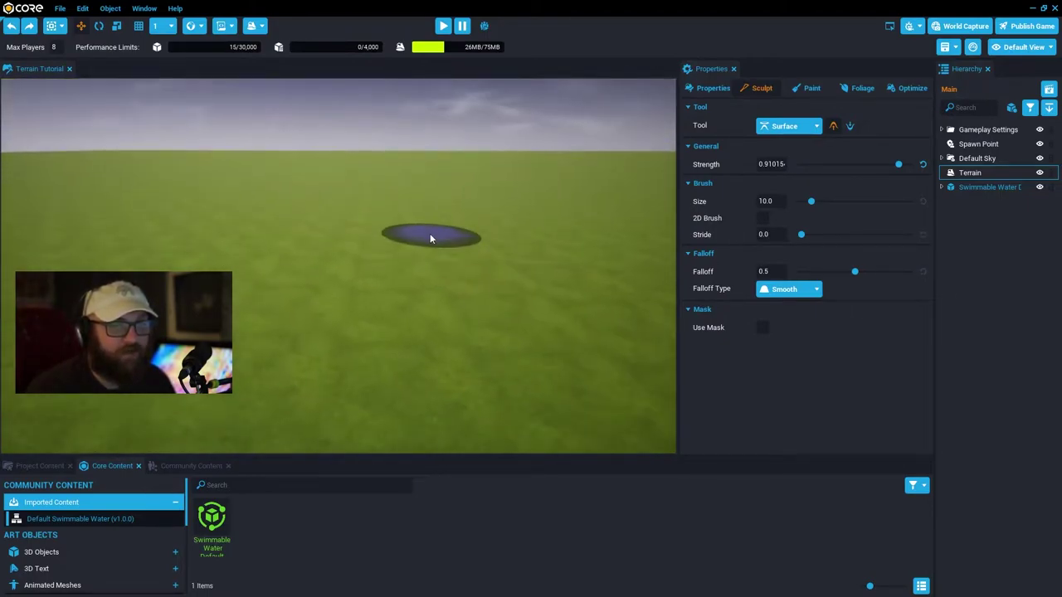
{"action": "scroll", "coordinate": [464, 242], "scroll_direction": "down", "scroll_amount": 2}
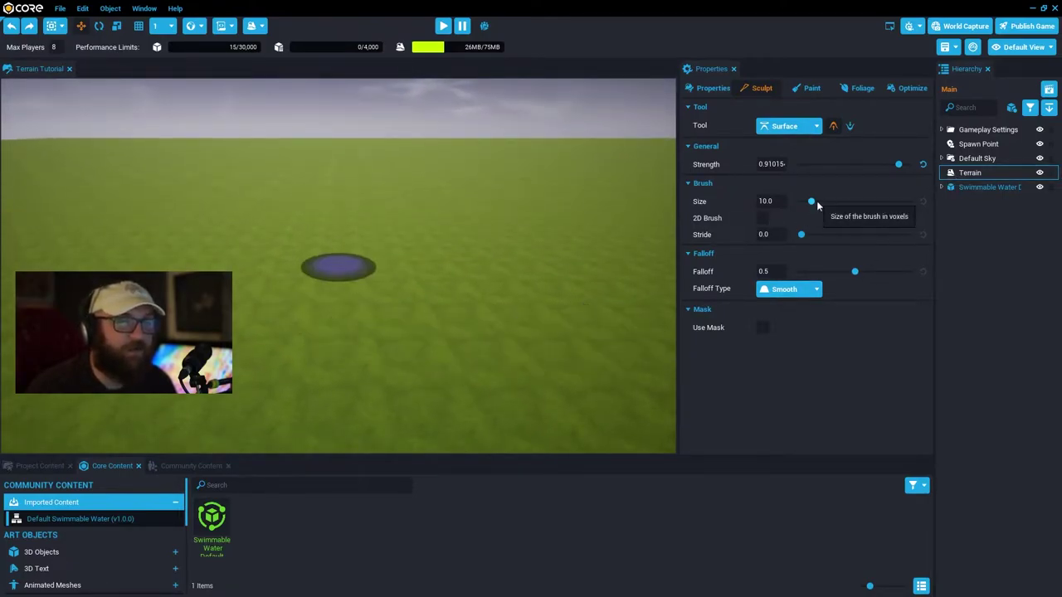
{"action": "left_click_drag", "start_coordinate": [349, 330], "coordinate": [365, 336]}
{"action": "right_click_drag", "start_coordinate": [353, 273], "coordinate": [612, 257]}
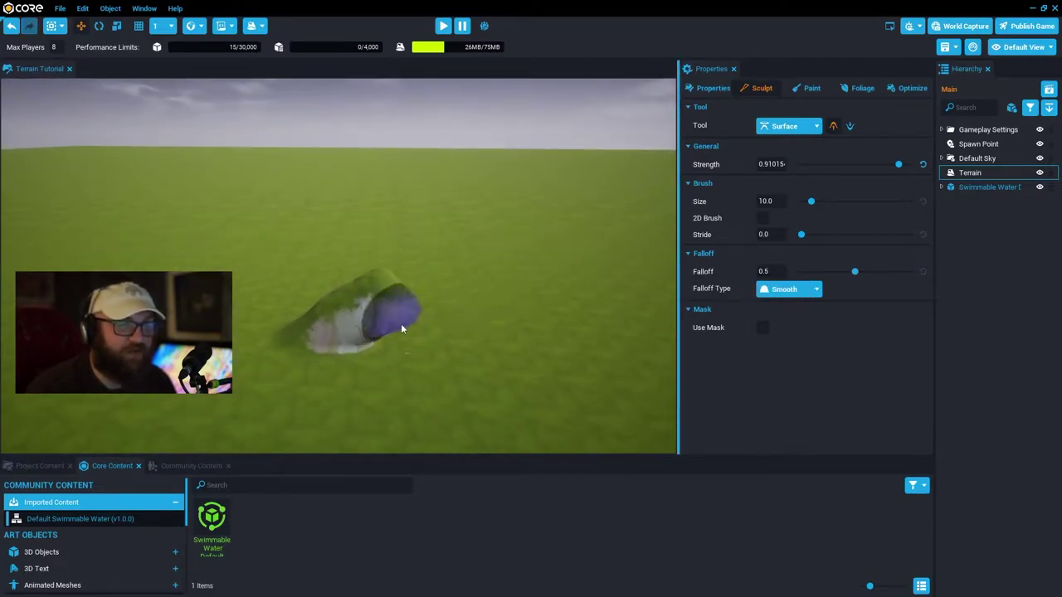
{"action": "key", "text": "ctrl+z"}
{"action": "mouse_move", "coordinate": [628, 263]}
{"action": "right_mouse_down"}
{"action": "mouse_move", "coordinate": [462, 308]}
{"action": "mouse_move", "coordinate": [484, 272]}
{"action": "mouse_move", "coordinate": [224, 265]}
{"action": "right_mouse_up"}
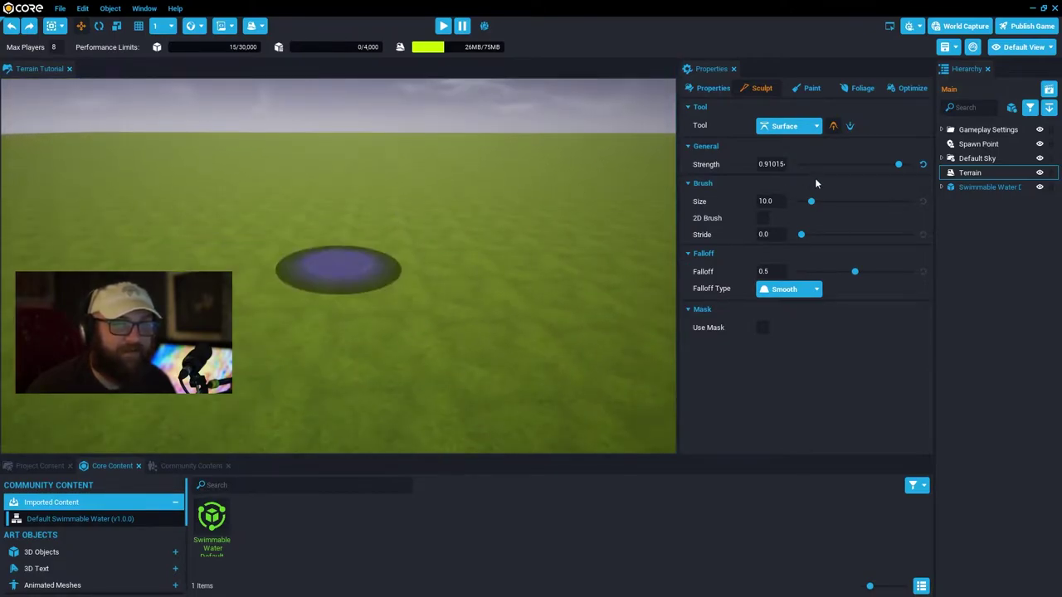
Lower the Surface brush strength to about 0.12.
{"action": "left_click_drag", "start_coordinate": [822, 168], "coordinate": [804, 167]}
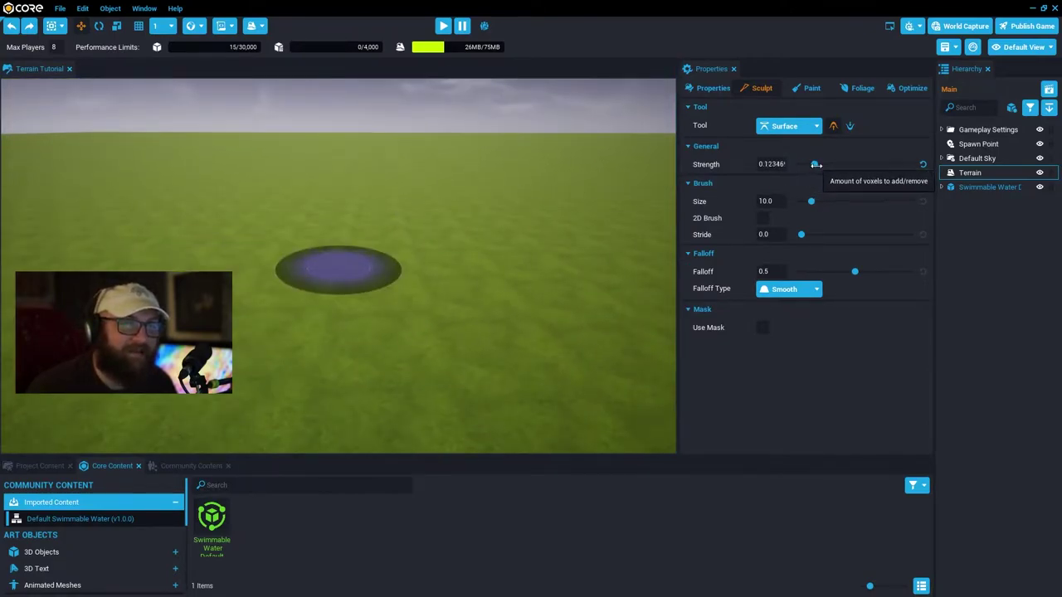
{"action": "left_click_drag", "start_coordinate": [811, 164], "coordinate": [813, 164]}
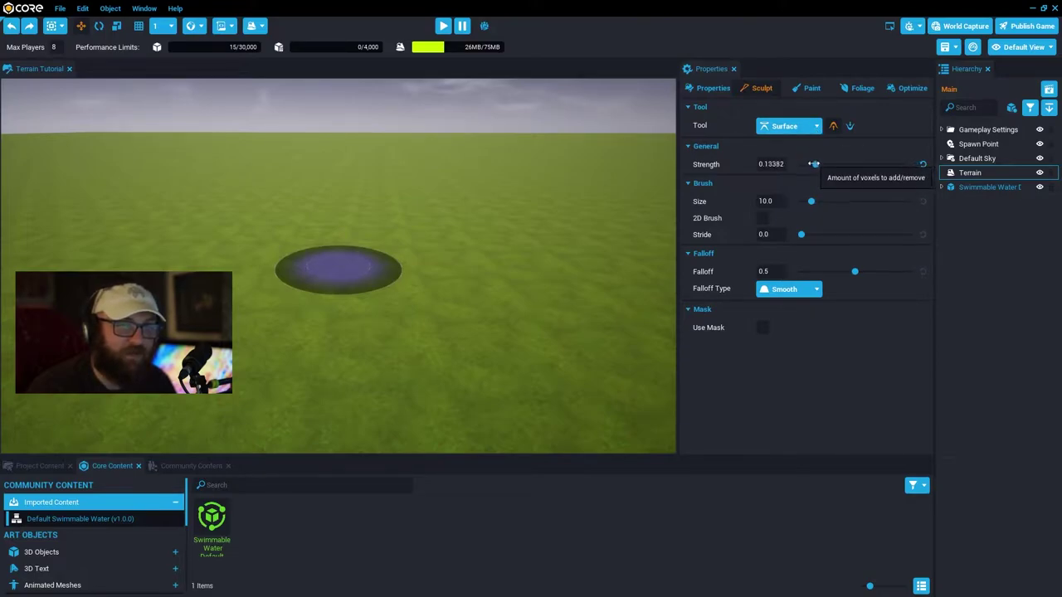
{"action": "left_click_drag", "start_coordinate": [814, 164], "coordinate": [810, 164]}
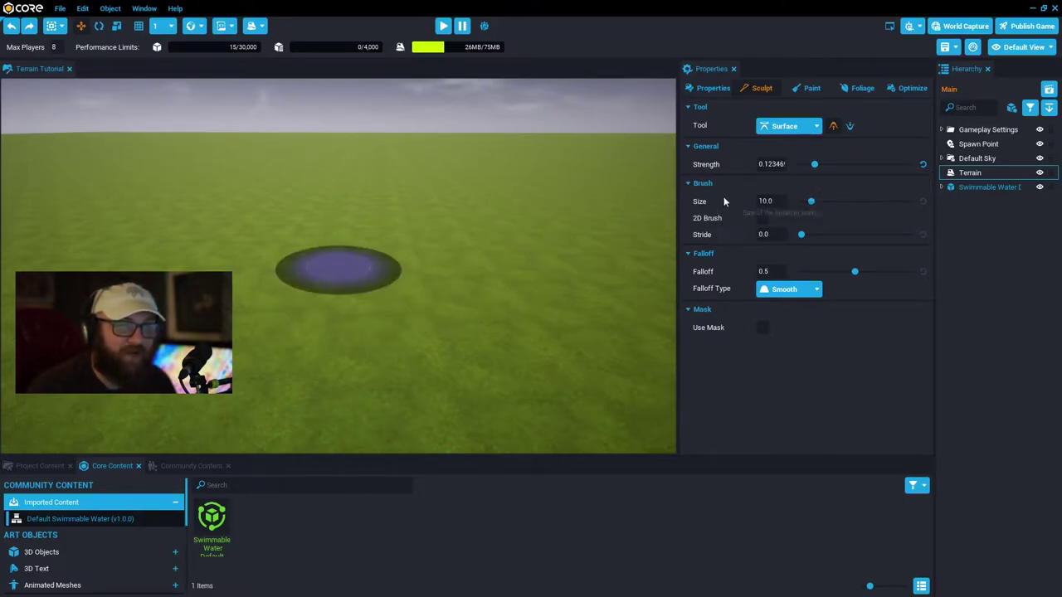
Increase the Surface brush size to about 51 and then to the maximum of 100, comparing it with the whole terrain.
{"action": "left_click_drag", "start_coordinate": [812, 201], "coordinate": [855, 202]}
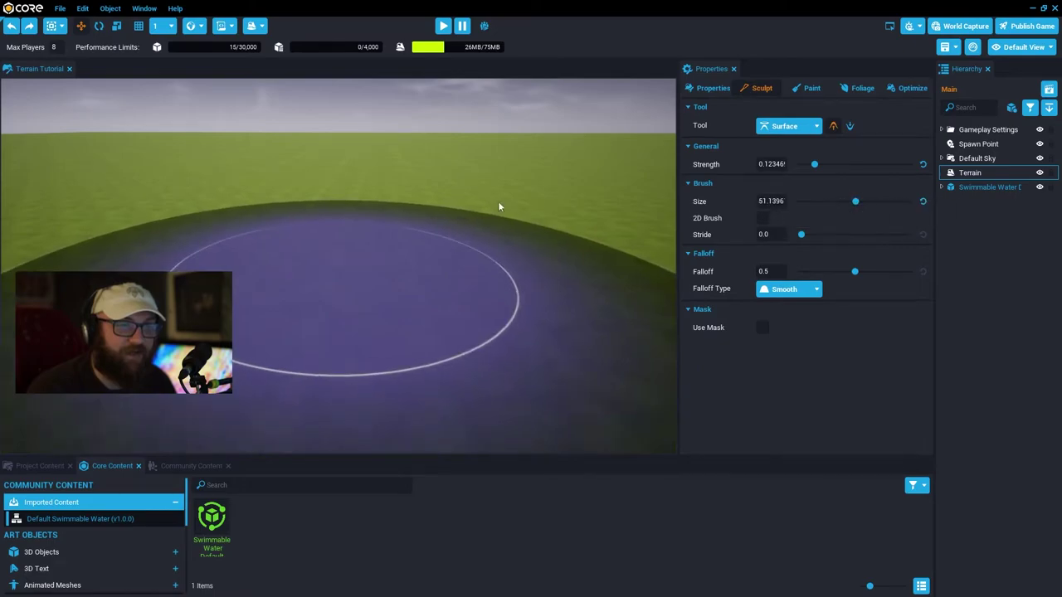
{"action": "right_click_drag", "start_coordinate": [465, 249], "coordinate": [349, 324]}
{"action": "scroll", "coordinate": [379, 265], "scroll_direction": "down", "scroll_amount": 10}
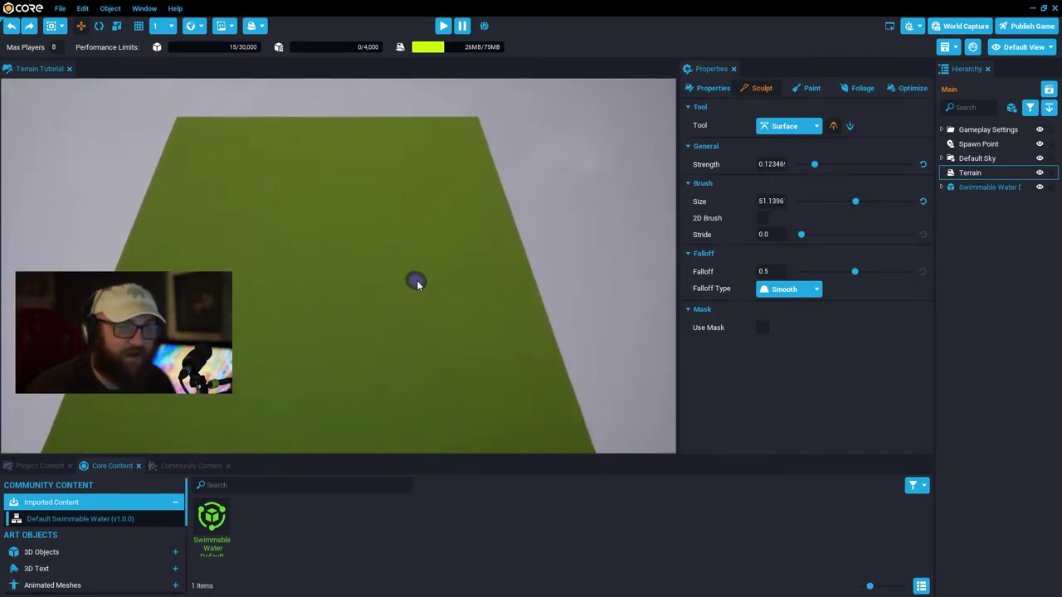
{"action": "scroll", "coordinate": [406, 283], "scroll_direction": "up", "scroll_amount": 2}
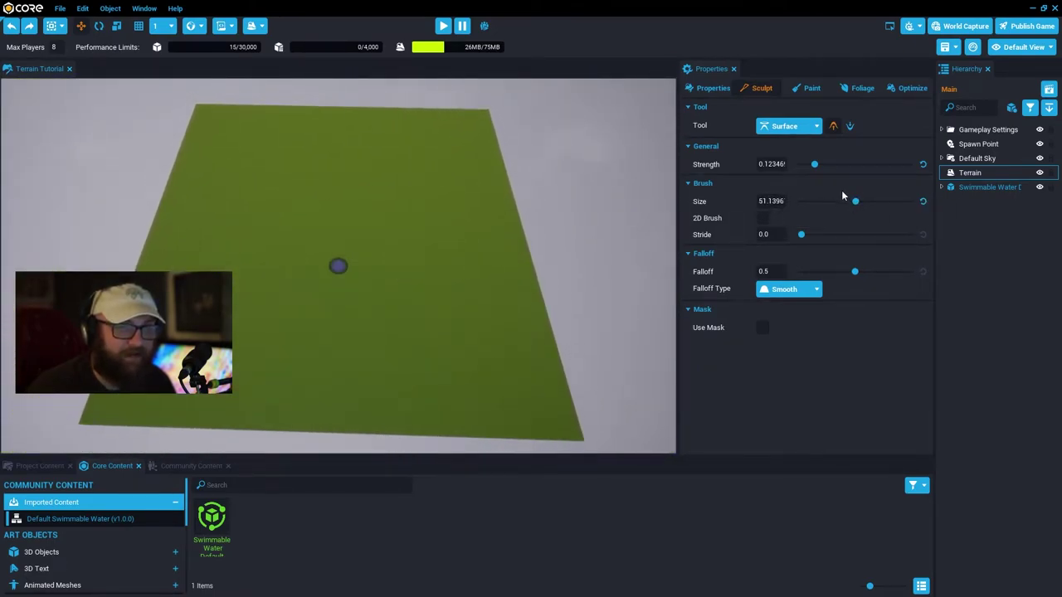
{"action": "left_click_drag", "start_coordinate": [859, 201], "coordinate": [936, 198]}
{"action": "mouse_move", "coordinate": [839, 203]}
{"action": "left_mouse_down"}
{"action": "mouse_move", "coordinate": [795, 202]}
{"action": "mouse_move", "coordinate": [965, 203]}
{"action": "left_mouse_up"}
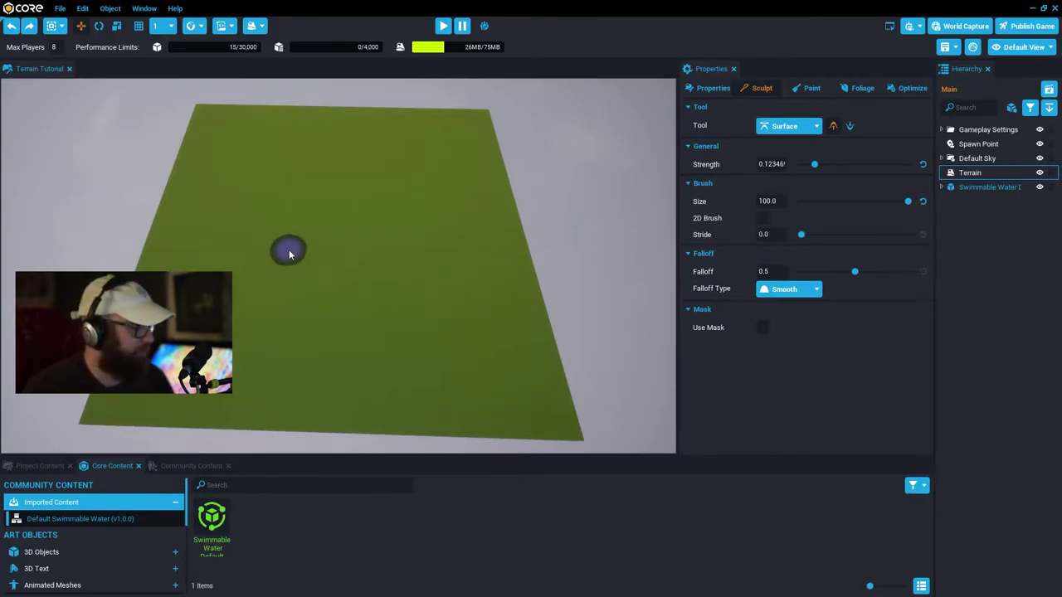
Set the brush stride to 1.0 and raise broad overlapping hills on the flat terrain with the size 100 brush.
{"action": "scroll", "coordinate": [290, 255], "scroll_direction": "up", "scroll_amount": 6}
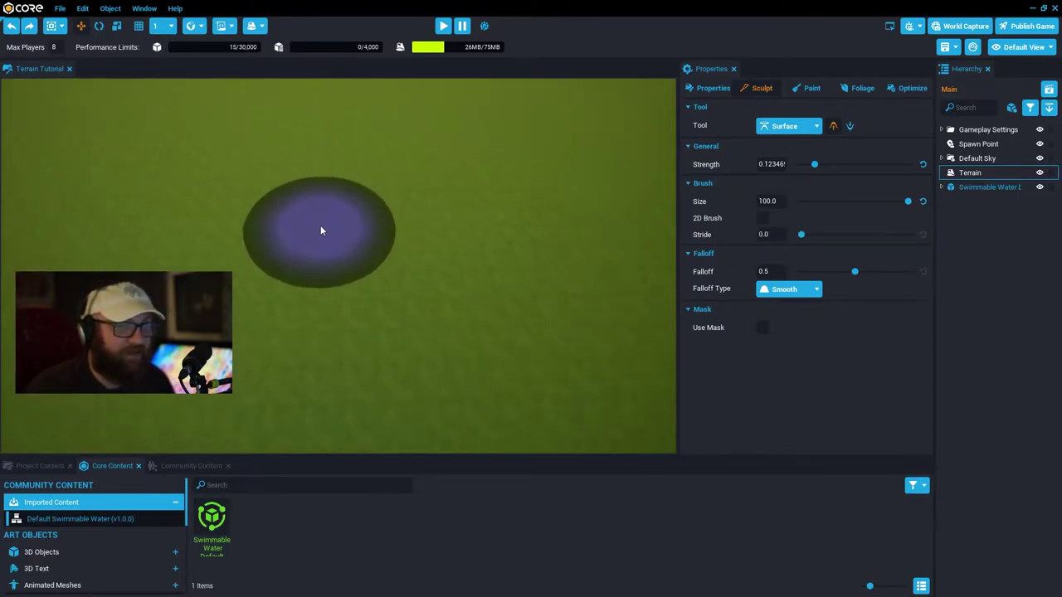
{"action": "scroll", "coordinate": [320, 226], "scroll_direction": "up", "scroll_amount": 5}
{"action": "mouse_move", "coordinate": [319, 172]}
{"action": "right_mouse_down"}
{"action": "mouse_move", "coordinate": [340, 165]}
{"action": "mouse_move", "coordinate": [352, 178]}
{"action": "right_mouse_up"}
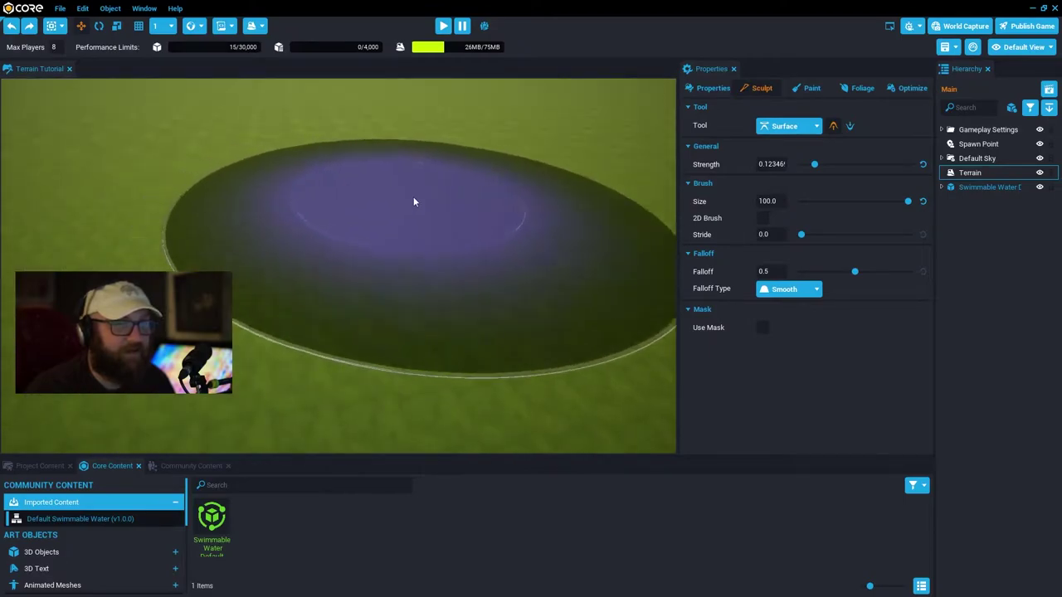
{"action": "scroll", "coordinate": [406, 199], "scroll_direction": "up", "scroll_amount": 4}
{"action": "left_click_drag", "start_coordinate": [802, 235], "coordinate": [874, 239]}
{"action": "mouse_move", "coordinate": [939, 237]}
{"action": "left_mouse_down"}
{"action": "mouse_move", "coordinate": [735, 243]}
{"action": "mouse_move", "coordinate": [1037, 244]}
{"action": "left_mouse_up"}
{"action": "scroll", "coordinate": [441, 266], "scroll_direction": "down", "scroll_amount": 10}
{"action": "left_click", "coordinate": [398, 248]}
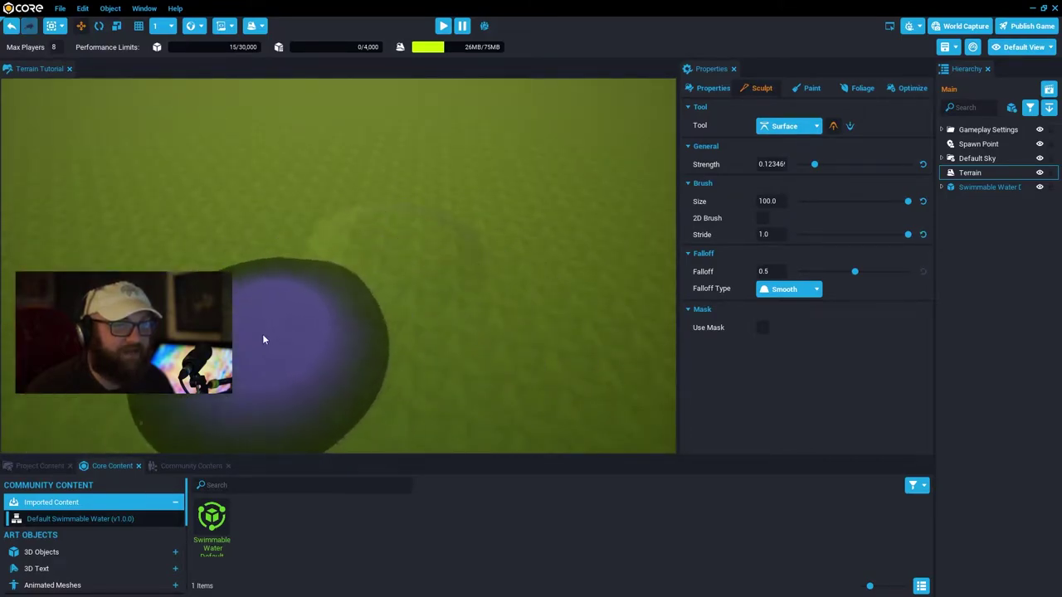
{"action": "right_click_drag", "start_coordinate": [441, 287], "coordinate": [444, 267]}
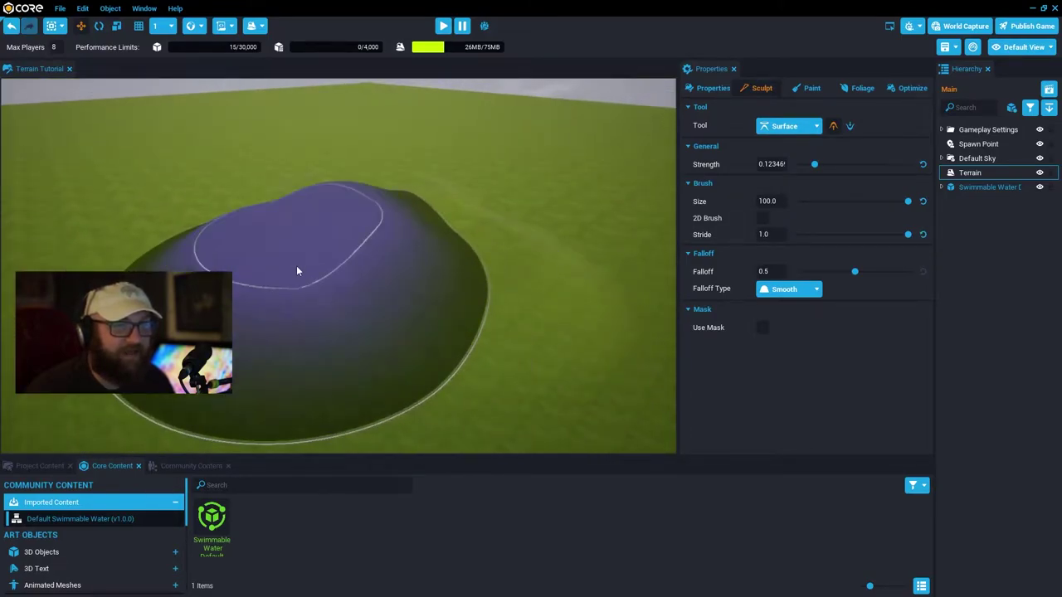
{"action": "mouse_move", "coordinate": [344, 282]}
{"action": "left_mouse_down"}
{"action": "mouse_move", "coordinate": [470, 303]}
{"action": "mouse_move", "coordinate": [273, 243]}
{"action": "mouse_move", "coordinate": [382, 203]}
{"action": "mouse_move", "coordinate": [293, 319]}
{"action": "mouse_move", "coordinate": [503, 322]}
{"action": "mouse_move", "coordinate": [416, 306]}
{"action": "left_mouse_up"}
{"action": "mouse_move", "coordinate": [416, 306]}
{"action": "right_mouse_down"}
{"action": "mouse_move", "coordinate": [450, 277]}
{"action": "mouse_move", "coordinate": [335, 305]}
{"action": "right_mouse_up"}
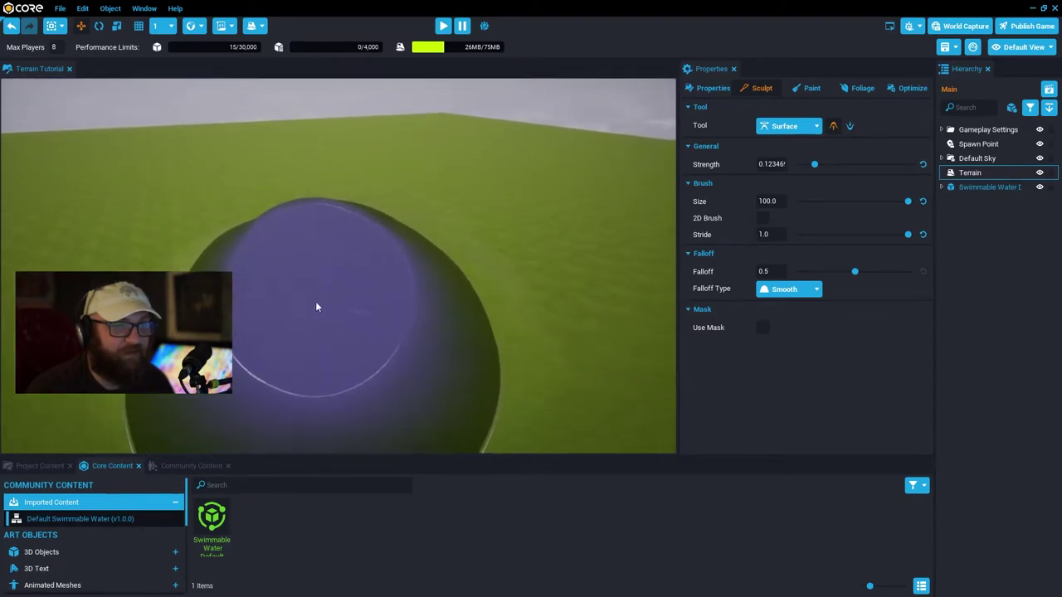
Undo the broad hills and set the brush stride back to 0.0.
{"action": "key", "text": "ctrl+z"}
{"action": "key", "text": "ctrl+z"}
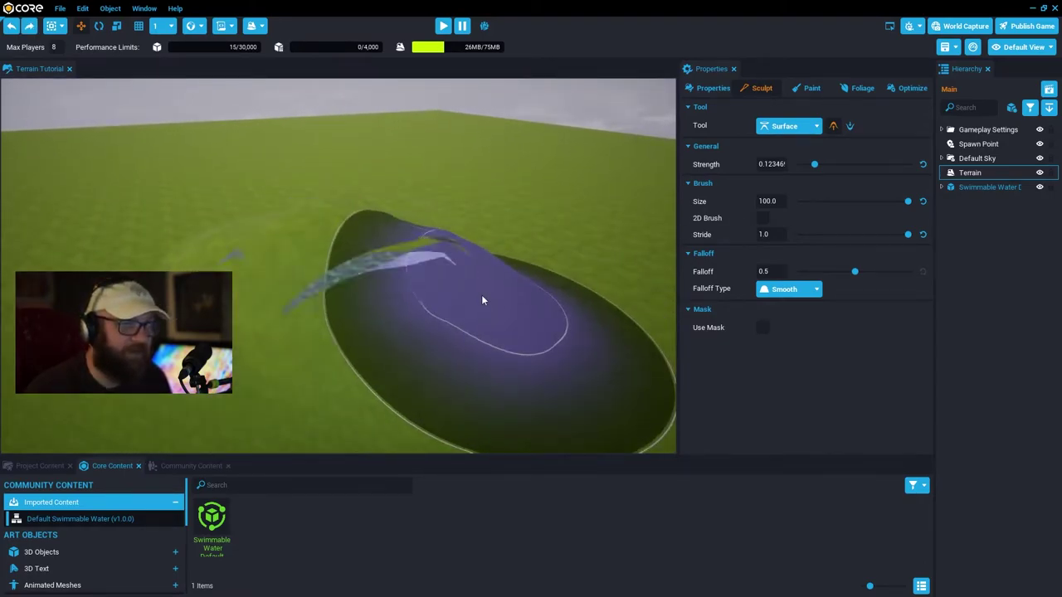
{"action": "key", "text": "ctrl+z"}
{"action": "key", "text": "ctrl+z"}
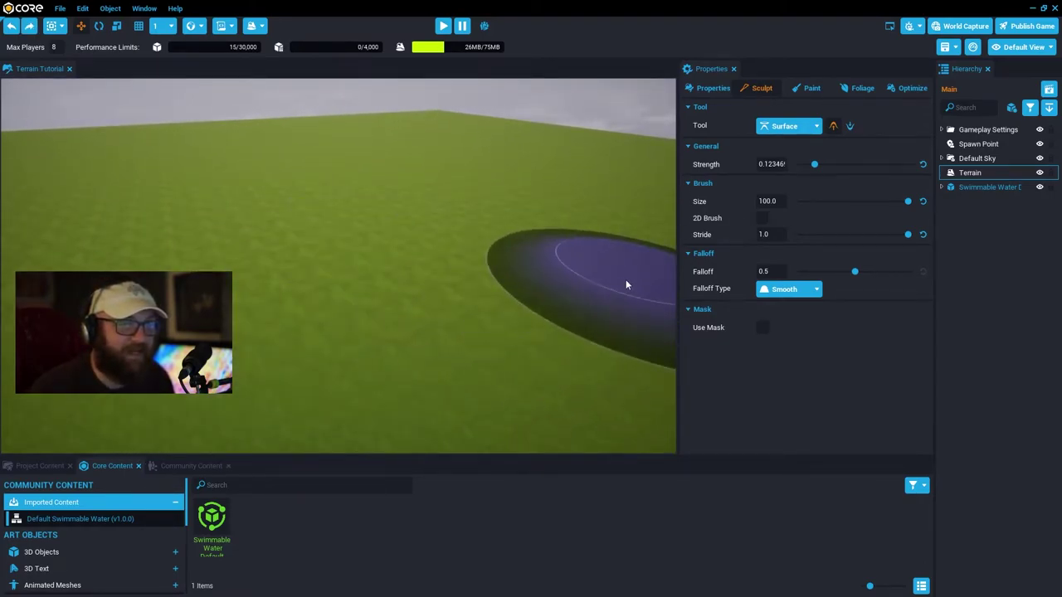
{"action": "left_click_drag", "start_coordinate": [835, 235], "coordinate": [801, 235]}
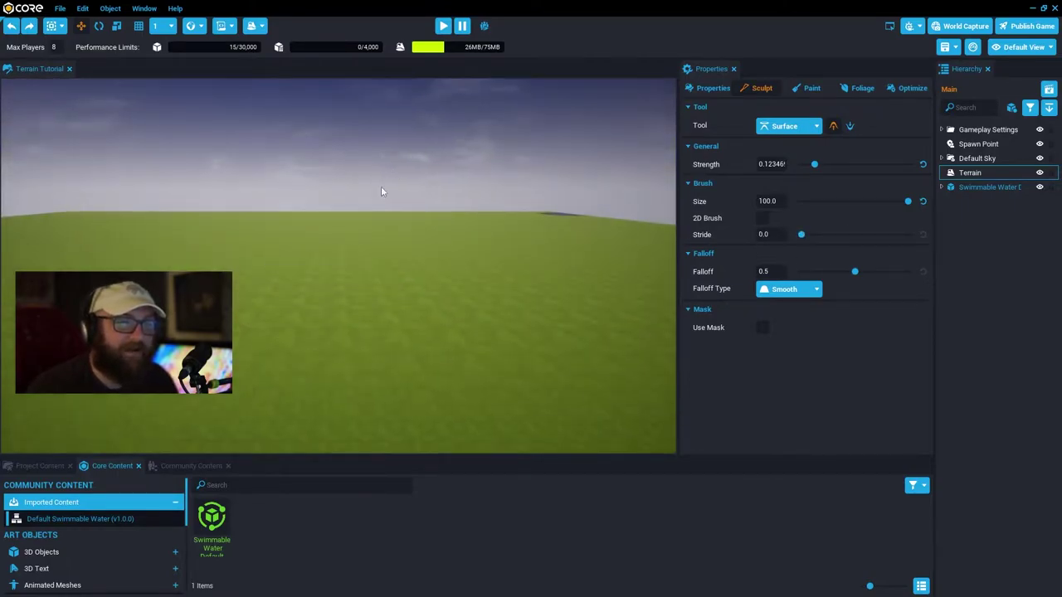
Set the brush falloff to 0.0 and raise a hard-edged block on the flat terrain with the size 100 brush.
{"action": "left_click_drag", "start_coordinate": [854, 271], "coordinate": [770, 272]}
{"action": "left_click", "coordinate": [369, 277]}
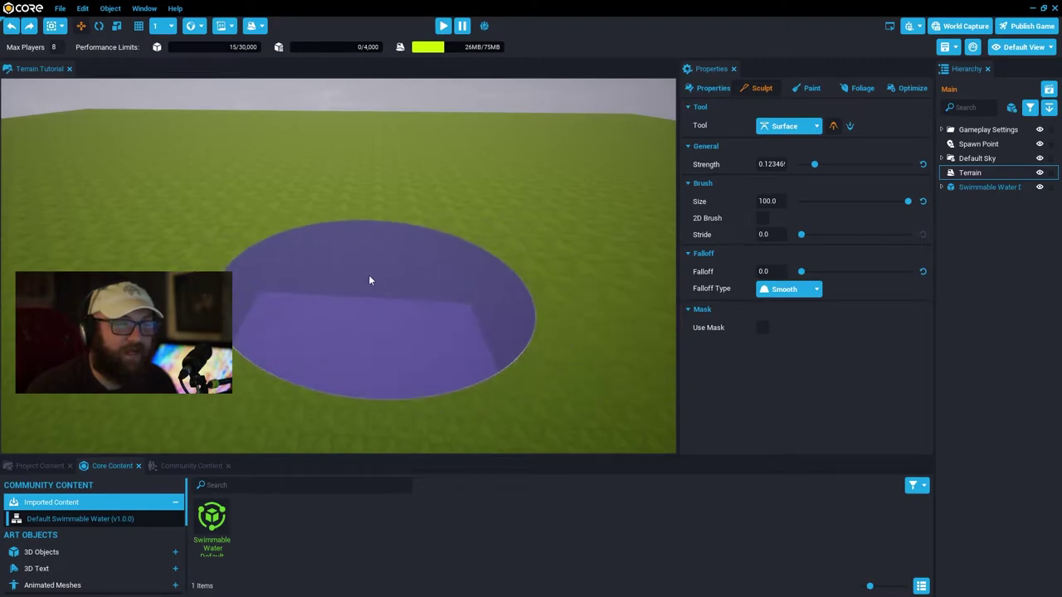
{"action": "mouse_move", "coordinate": [369, 275]}
{"action": "left_mouse_down", "text": "alt"}
{"action": "mouse_move", "coordinate": [322, 227]}
{"action": "mouse_move", "coordinate": [515, 216]}
{"action": "mouse_move", "coordinate": [662, 249]}
{"action": "left_mouse_up", "text": "alt"}
{"action": "mouse_move", "coordinate": [662, 254]}
{"action": "right_mouse_down"}
{"action": "mouse_move", "coordinate": [764, 232]}
{"action": "mouse_move", "coordinate": [499, 184]}
{"action": "mouse_move", "coordinate": [531, 189]}
{"action": "mouse_move", "coordinate": [419, 205]}
{"action": "right_mouse_up"}
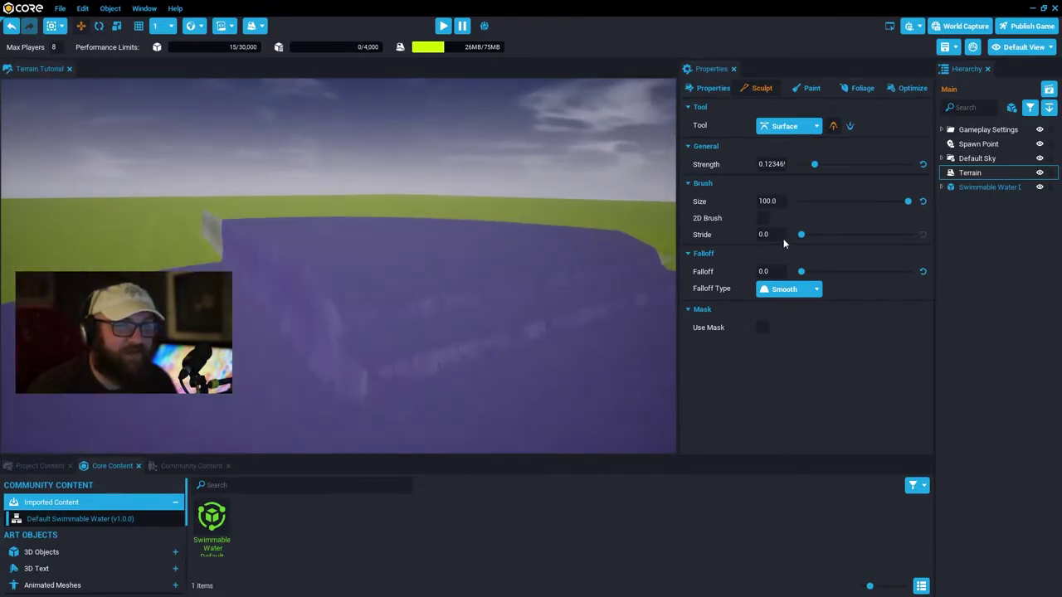
Remove the hard-edged block, try a brush falloff of 1.0 over the flat terrain, and reset the falloff to 0.5.
{"action": "left_click_drag", "start_coordinate": [801, 271], "coordinate": [1024, 273]}
{"action": "right_click_drag", "start_coordinate": [502, 189], "coordinate": [329, 265]}
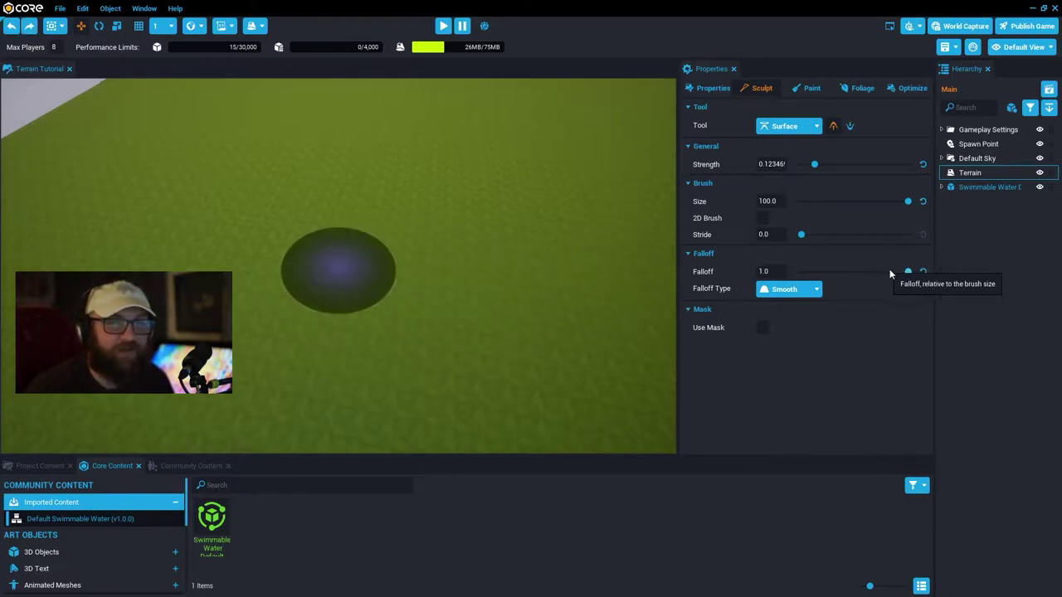
{"action": "left_click", "coordinate": [922, 272]}
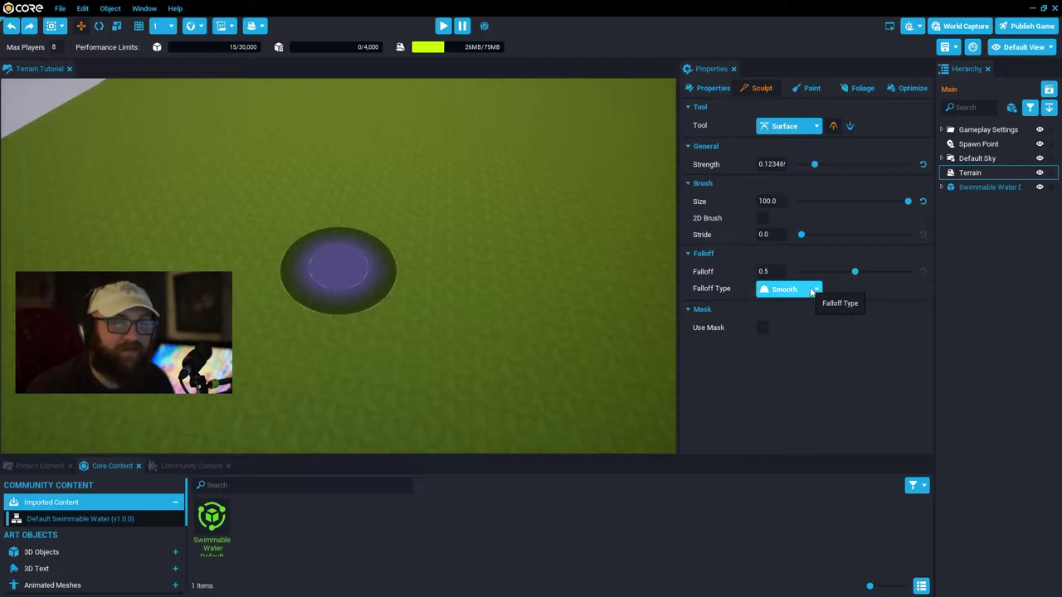
Review the available falloff types, keep Smooth, and switch the sculpt tool to Shape and back to Surface.
{"action": "left_click", "coordinate": [816, 290]}
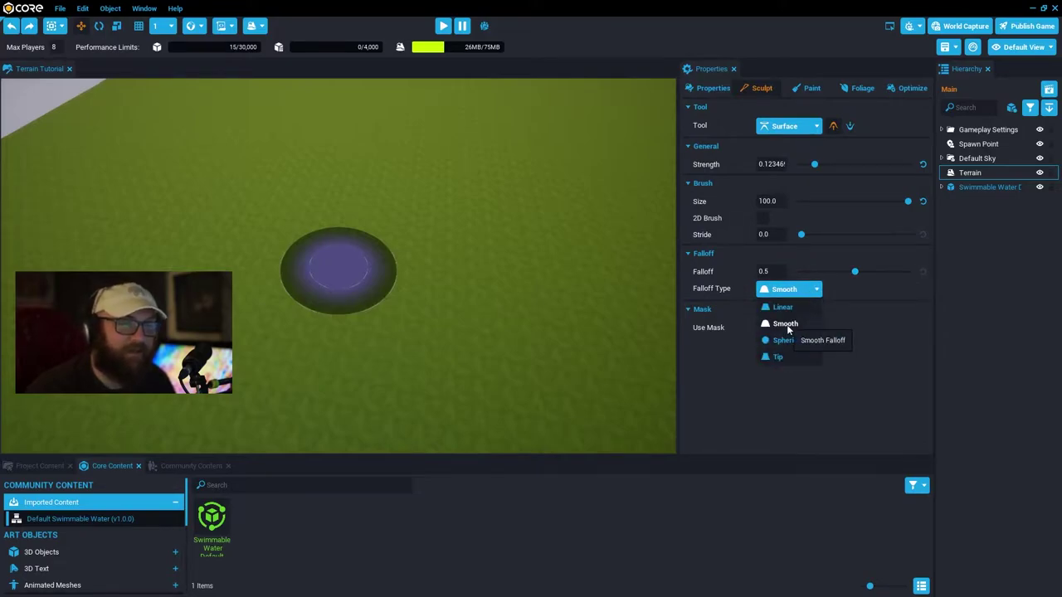
{"action": "left_click", "coordinate": [812, 293]}
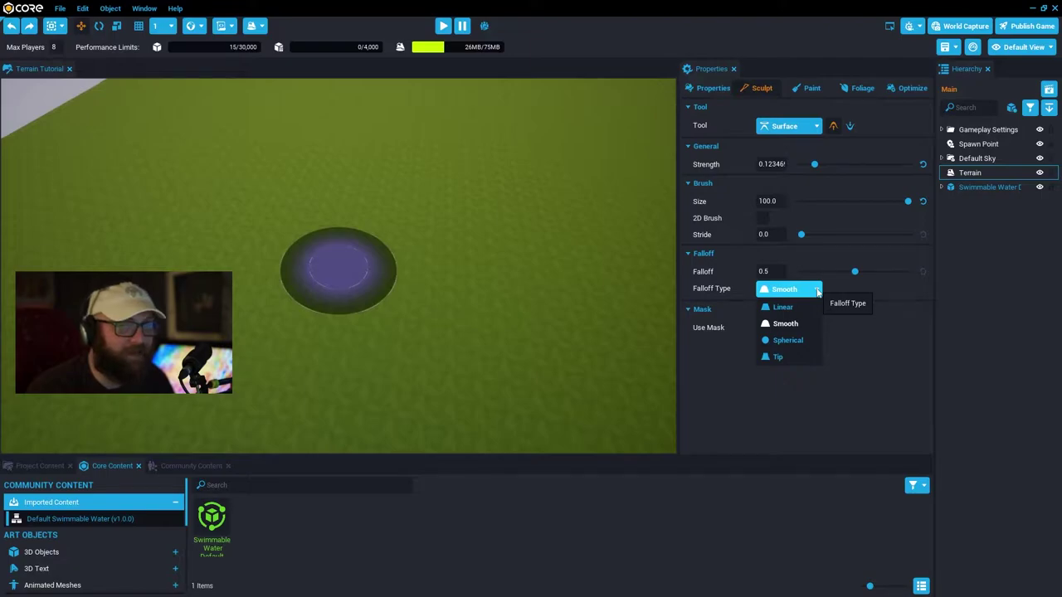
{"action": "left_click", "coordinate": [809, 129]}
{"action": "left_click", "coordinate": [784, 160]}
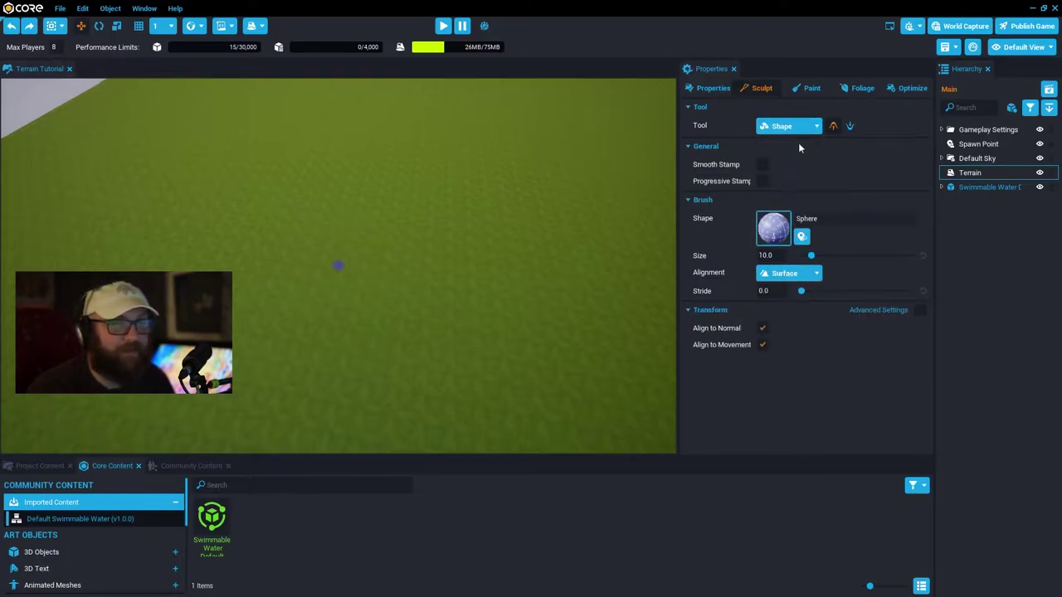
{"action": "left_click", "coordinate": [808, 128]}
{"action": "left_click", "coordinate": [780, 147]}
Set the Surface brush strength to 1.0 and its size to 100 for building a mountain.
{"action": "right_click_drag", "start_coordinate": [487, 201], "coordinate": [210, 136]}
{"action": "right_click_drag", "start_coordinate": [209, 137], "coordinate": [213, 152]}
{"action": "mouse_move", "coordinate": [457, 258]}
{"action": "right_mouse_down"}
{"action": "mouse_move", "coordinate": [403, 246]}
{"action": "mouse_move", "coordinate": [407, 228]}
{"action": "mouse_move", "coordinate": [418, 272]}
{"action": "mouse_move", "coordinate": [410, 239]}
{"action": "right_mouse_up"}
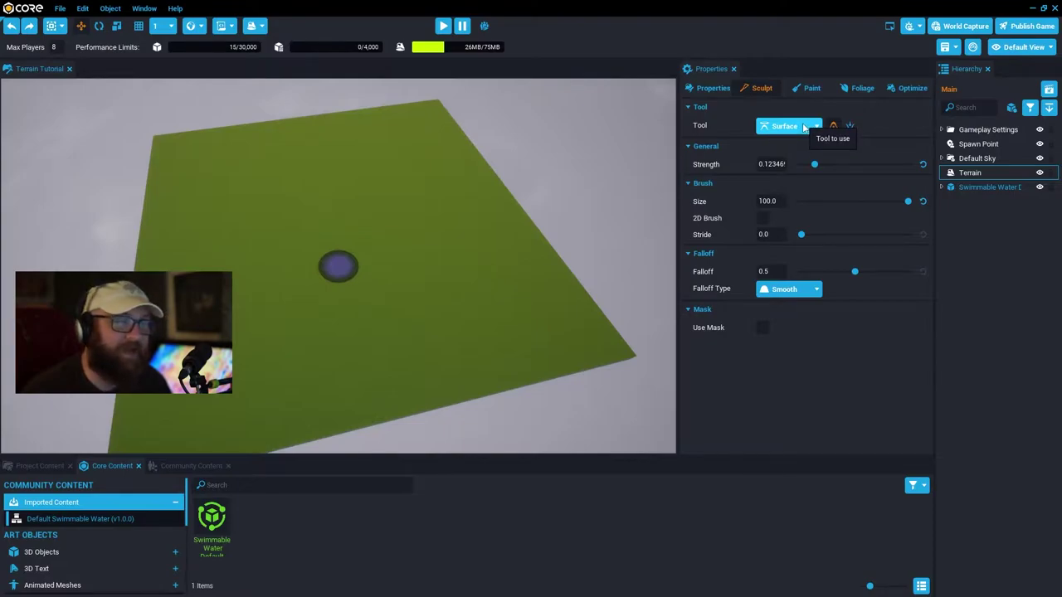
{"action": "mouse_move", "coordinate": [837, 201]}
{"action": "left_mouse_down"}
{"action": "mouse_move", "coordinate": [921, 201]}
{"action": "mouse_move", "coordinate": [813, 202]}
{"action": "mouse_move", "coordinate": [919, 202]}
{"action": "left_mouse_up"}
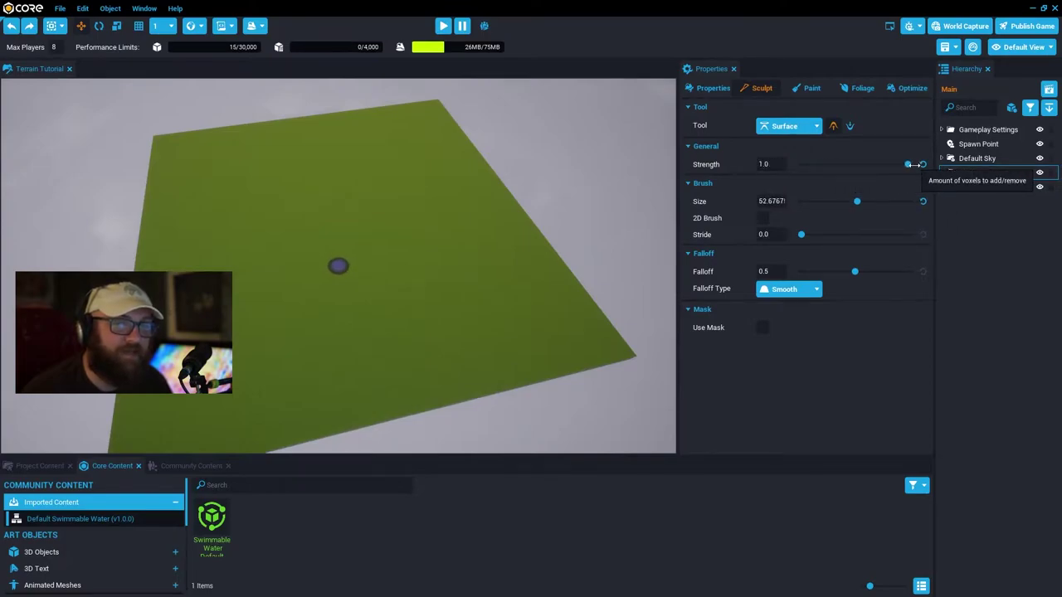
{"action": "left_click_drag", "start_coordinate": [828, 165], "coordinate": [920, 165]}
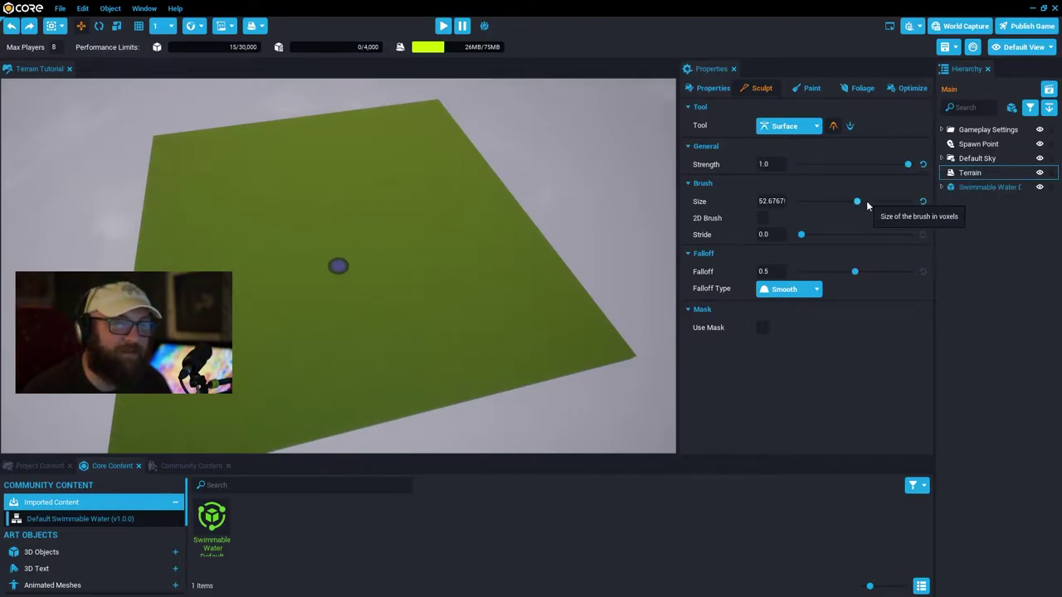
{"action": "right_click_drag", "start_coordinate": [339, 228], "coordinate": [364, 241]}
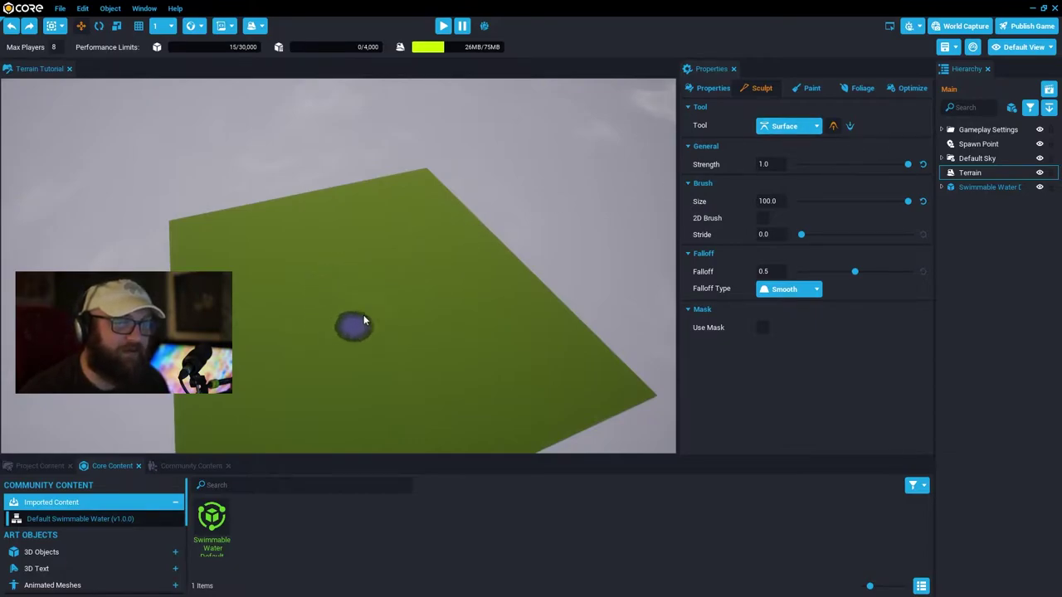
Raise overlapping bulges with the Surface brush near the middle of the flat terrain to start a mountain.
{"action": "key", "text": "w"}
{"action": "mouse_move", "coordinate": [374, 302]}
{"action": "right_mouse_down"}
{"action": "mouse_move", "coordinate": [404, 334]}
{"action": "mouse_move", "coordinate": [318, 296]}
{"action": "mouse_move", "coordinate": [344, 260]}
{"action": "mouse_move", "coordinate": [375, 247]}
{"action": "mouse_move", "coordinate": [389, 271]}
{"action": "mouse_move", "coordinate": [332, 305]}
{"action": "mouse_move", "coordinate": [363, 292]}
{"action": "mouse_move", "coordinate": [363, 313]}
{"action": "right_mouse_up"}
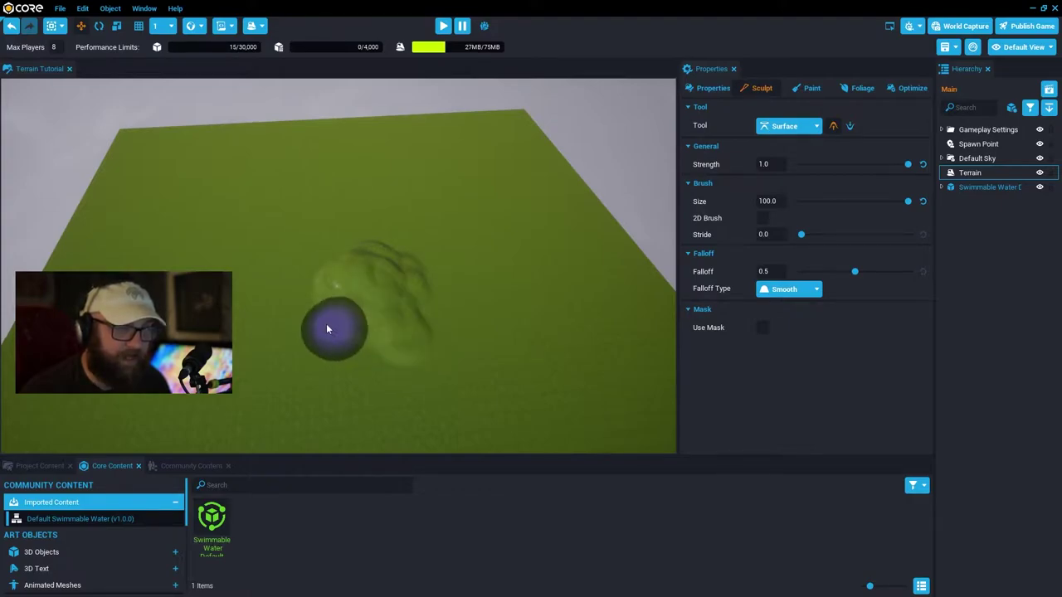
{"action": "mouse_move", "coordinate": [322, 323]}
{"action": "right_mouse_down"}
{"action": "mouse_move", "coordinate": [439, 321]}
{"action": "mouse_move", "coordinate": [372, 308]}
{"action": "right_mouse_up"}
{"action": "left_click_drag", "start_coordinate": [352, 328], "coordinate": [420, 337]}
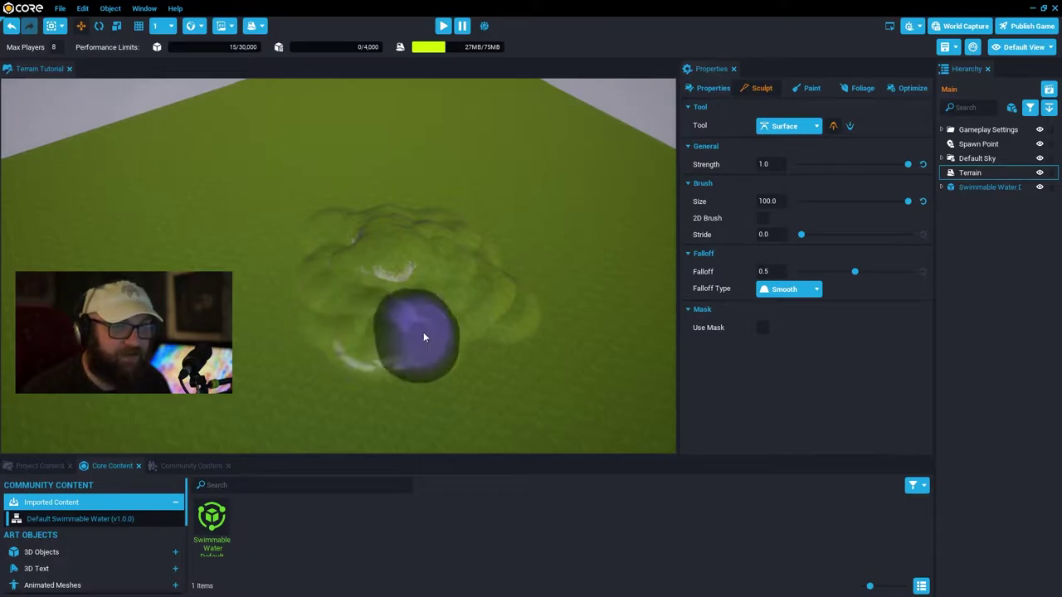
{"action": "left_click_drag", "start_coordinate": [416, 283], "coordinate": [297, 320]}
{"action": "right_click_drag", "start_coordinate": [297, 319], "coordinate": [403, 328]}
{"action": "left_click_drag", "start_coordinate": [403, 329], "coordinate": [415, 320]}
{"action": "mouse_move", "coordinate": [485, 322]}
{"action": "right_mouse_down"}
{"action": "mouse_move", "coordinate": [544, 329]}
{"action": "mouse_move", "coordinate": [340, 333]}
{"action": "right_mouse_up"}
{"action": "left_click_drag", "start_coordinate": [340, 334], "coordinate": [386, 294]}
{"action": "scroll", "coordinate": [349, 333], "scroll_direction": "down", "scroll_amount": 5}
{"action": "right_click_drag", "start_coordinate": [385, 294], "coordinate": [233, 301]}
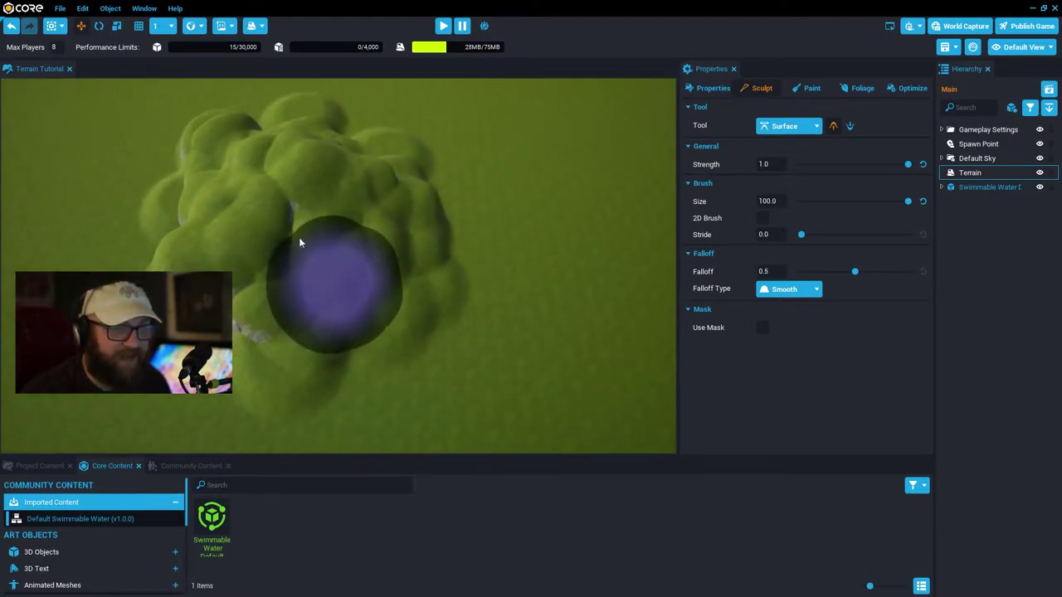
Widen the mountain and stack more bulges onto its slopes and top.
{"action": "mouse_move", "coordinate": [306, 200]}
{"action": "left_mouse_down"}
{"action": "mouse_move", "coordinate": [308, 303]}
{"action": "mouse_move", "coordinate": [263, 351]}
{"action": "left_mouse_up"}
{"action": "mouse_move", "coordinate": [280, 335]}
{"action": "right_mouse_down"}
{"action": "mouse_move", "coordinate": [444, 338]}
{"action": "mouse_move", "coordinate": [240, 326]}
{"action": "right_mouse_up"}
{"action": "mouse_move", "coordinate": [239, 330]}
{"action": "left_mouse_down"}
{"action": "mouse_move", "coordinate": [254, 379]}
{"action": "mouse_move", "coordinate": [277, 280]}
{"action": "mouse_move", "coordinate": [400, 317]}
{"action": "mouse_move", "coordinate": [280, 324]}
{"action": "mouse_move", "coordinate": [318, 323]}
{"action": "mouse_move", "coordinate": [310, 221]}
{"action": "mouse_move", "coordinate": [419, 285]}
{"action": "mouse_move", "coordinate": [287, 261]}
{"action": "mouse_move", "coordinate": [289, 315]}
{"action": "mouse_move", "coordinate": [275, 272]}
{"action": "mouse_move", "coordinate": [413, 289]}
{"action": "mouse_move", "coordinate": [271, 257]}
{"action": "mouse_move", "coordinate": [292, 313]}
{"action": "mouse_move", "coordinate": [239, 250]}
{"action": "mouse_move", "coordinate": [362, 285]}
{"action": "mouse_move", "coordinate": [311, 256]}
{"action": "mouse_move", "coordinate": [327, 319]}
{"action": "mouse_move", "coordinate": [245, 386]}
{"action": "mouse_move", "coordinate": [242, 313]}
{"action": "mouse_move", "coordinate": [344, 301]}
{"action": "mouse_move", "coordinate": [265, 363]}
{"action": "mouse_move", "coordinate": [216, 236]}
{"action": "mouse_move", "coordinate": [428, 291]}
{"action": "mouse_move", "coordinate": [374, 352]}
{"action": "mouse_move", "coordinate": [284, 276]}
{"action": "left_mouse_up"}
{"action": "scroll", "coordinate": [428, 290], "scroll_direction": "down", "scroll_amount": 5}
{"action": "mouse_move", "coordinate": [283, 277]}
{"action": "right_mouse_down"}
{"action": "mouse_move", "coordinate": [458, 241]}
{"action": "mouse_move", "coordinate": [389, 217]}
{"action": "right_mouse_up"}
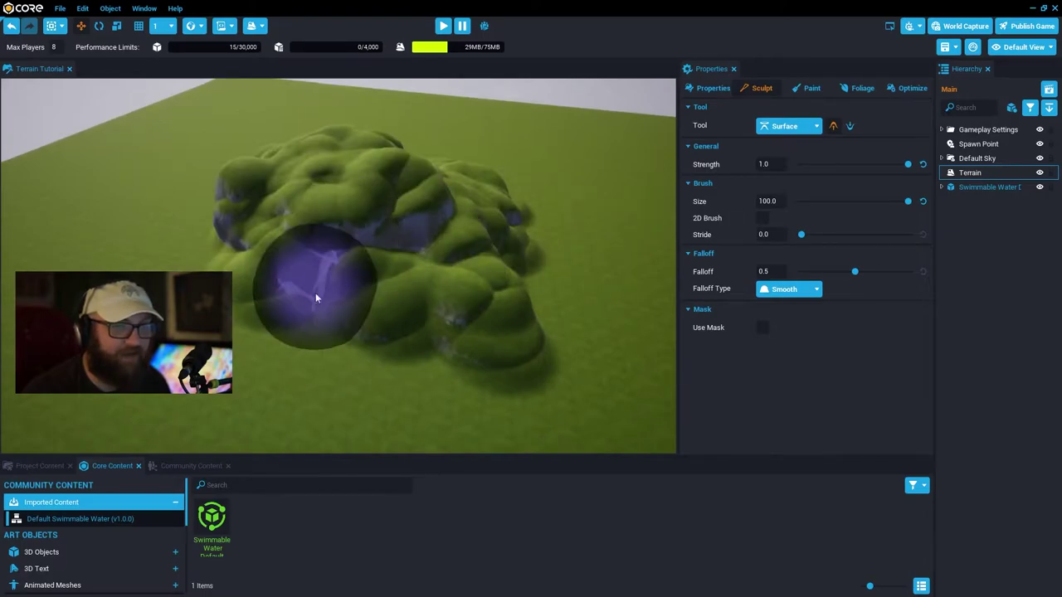
{"action": "mouse_move", "coordinate": [311, 273]}
{"action": "right_mouse_down"}
{"action": "mouse_move", "coordinate": [360, 195]}
{"action": "mouse_move", "coordinate": [96, 342]}
{"action": "mouse_move", "coordinate": [329, 296]}
{"action": "right_mouse_up"}
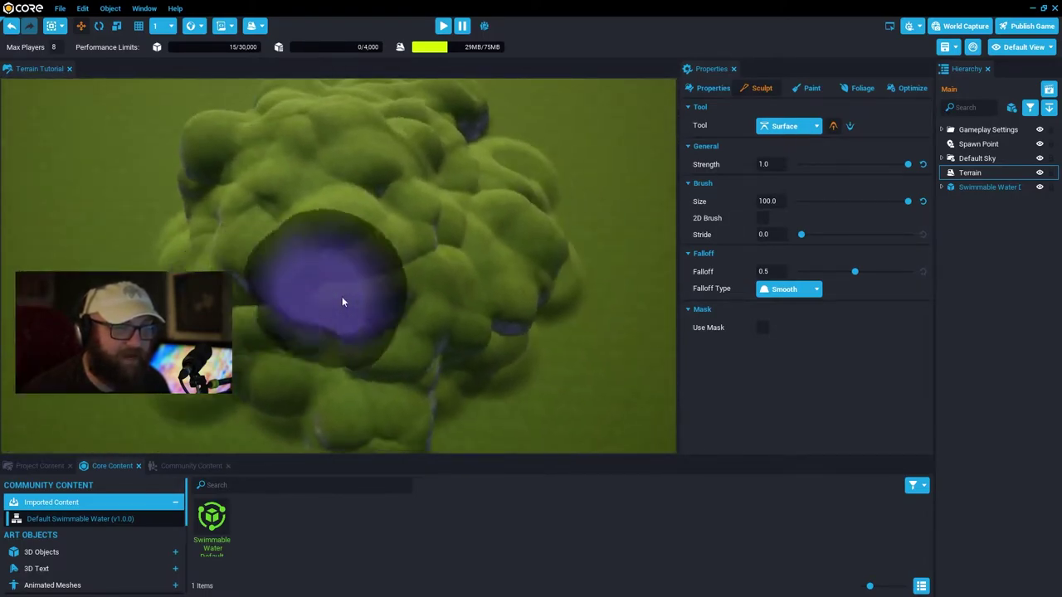
{"action": "mouse_move", "coordinate": [405, 245]}
{"action": "left_mouse_down"}
{"action": "mouse_move", "coordinate": [343, 147]}
{"action": "mouse_move", "coordinate": [256, 207]}
{"action": "mouse_move", "coordinate": [496, 219]}
{"action": "left_mouse_up"}
{"action": "right_click_drag", "start_coordinate": [489, 291], "coordinate": [260, 262]}
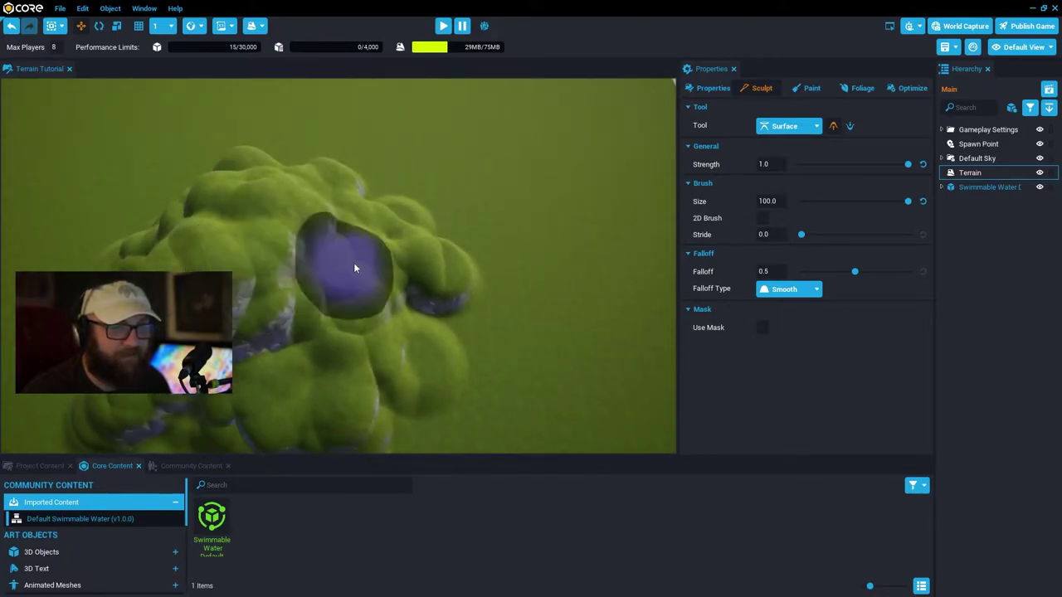
Build the mountain up into a tall peak, adding mass around its sides and base.
{"action": "mouse_move", "coordinate": [240, 313]}
{"action": "right_mouse_down"}
{"action": "mouse_move", "coordinate": [210, 307]}
{"action": "mouse_move", "coordinate": [452, 255]}
{"action": "right_mouse_up"}
{"action": "mouse_move", "coordinate": [347, 319]}
{"action": "right_mouse_down"}
{"action": "mouse_move", "coordinate": [378, 290]}
{"action": "mouse_move", "coordinate": [593, 332]}
{"action": "right_mouse_up"}
{"action": "mouse_move", "coordinate": [592, 331]}
{"action": "left_mouse_down", "text": "alt"}
{"action": "mouse_move", "coordinate": [559, 329]}
{"action": "mouse_move", "coordinate": [479, 169]}
{"action": "left_mouse_up", "text": "alt"}
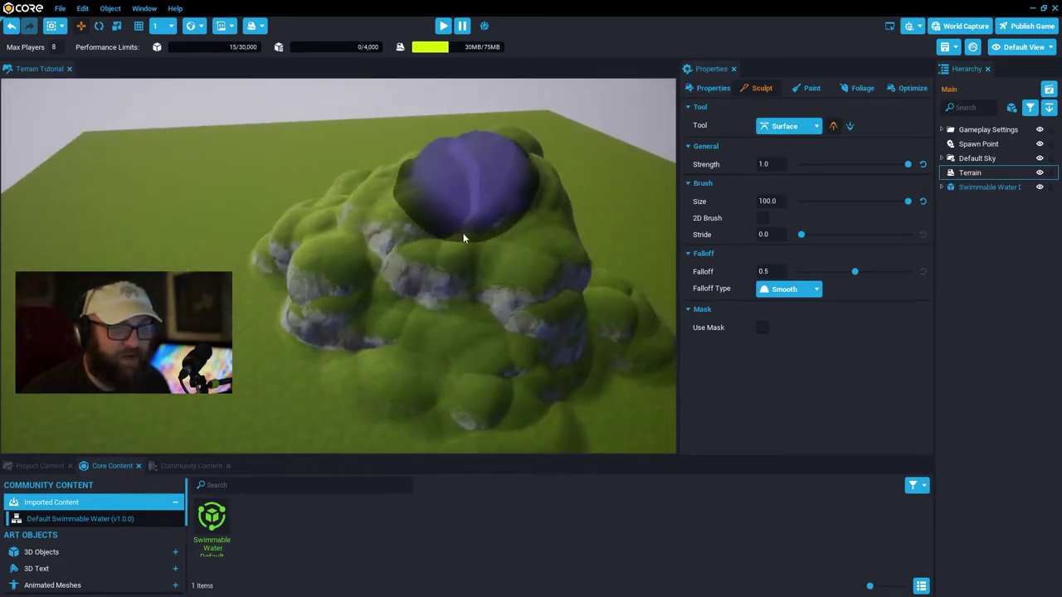
{"action": "mouse_move", "coordinate": [407, 280]}
{"action": "left_mouse_down", "text": "alt"}
{"action": "mouse_move", "coordinate": [368, 291]}
{"action": "mouse_move", "coordinate": [550, 356]}
{"action": "mouse_move", "coordinate": [283, 350]}
{"action": "mouse_move", "coordinate": [389, 317]}
{"action": "mouse_move", "coordinate": [448, 340]}
{"action": "mouse_move", "coordinate": [397, 333]}
{"action": "left_mouse_up", "text": "alt"}
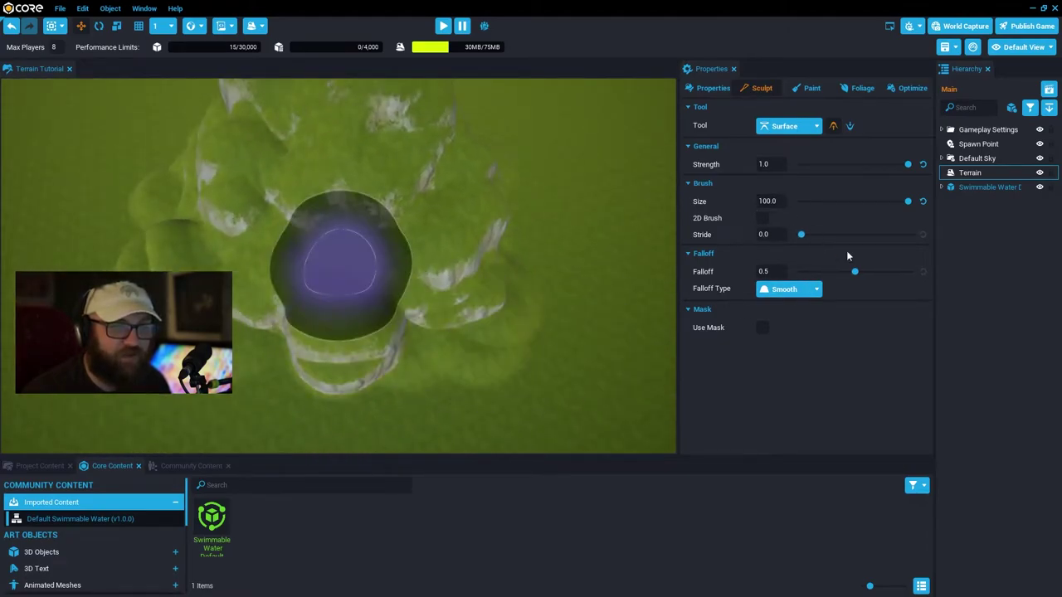
{"action": "mouse_move", "coordinate": [254, 235]}
{"action": "left_mouse_down", "text": "alt"}
{"action": "mouse_move", "coordinate": [225, 285]}
{"action": "mouse_move", "coordinate": [399, 190]}
{"action": "left_mouse_up", "text": "alt"}
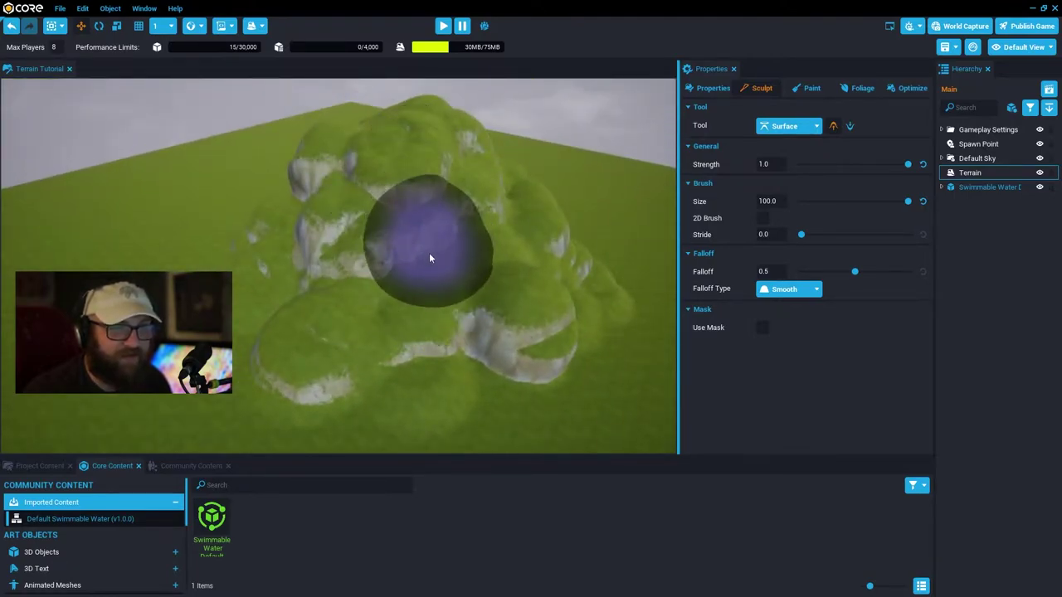
{"action": "mouse_move", "coordinate": [438, 349]}
{"action": "left_mouse_down", "text": "alt"}
{"action": "mouse_move", "coordinate": [323, 311]}
{"action": "mouse_move", "coordinate": [559, 308]}
{"action": "mouse_move", "coordinate": [448, 295]}
{"action": "mouse_move", "coordinate": [438, 345]}
{"action": "mouse_move", "coordinate": [419, 174]}
{"action": "mouse_move", "coordinate": [336, 305]}
{"action": "left_mouse_up", "text": "alt"}
{"action": "mouse_move", "coordinate": [336, 305]}
{"action": "left_mouse_down", "text": "alt"}
{"action": "mouse_move", "coordinate": [313, 325]}
{"action": "mouse_move", "coordinate": [445, 313]}
{"action": "mouse_move", "coordinate": [462, 254]}
{"action": "left_mouse_up", "text": "alt"}
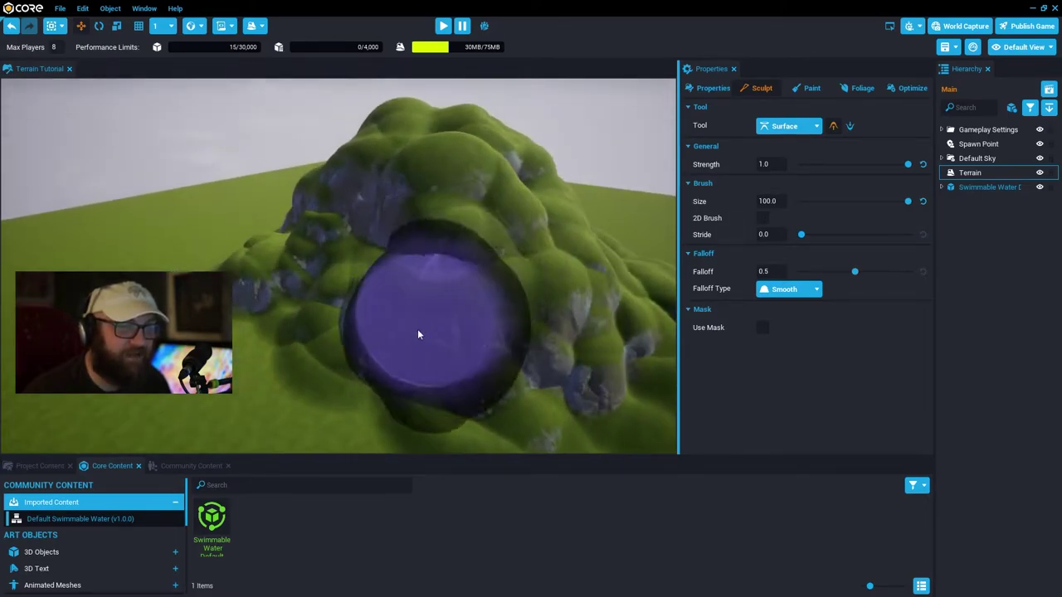
{"action": "mouse_move", "coordinate": [531, 324]}
{"action": "left_mouse_down", "text": "alt"}
{"action": "mouse_move", "coordinate": [464, 333]}
{"action": "mouse_move", "coordinate": [635, 220]}
{"action": "left_mouse_up", "text": "alt"}
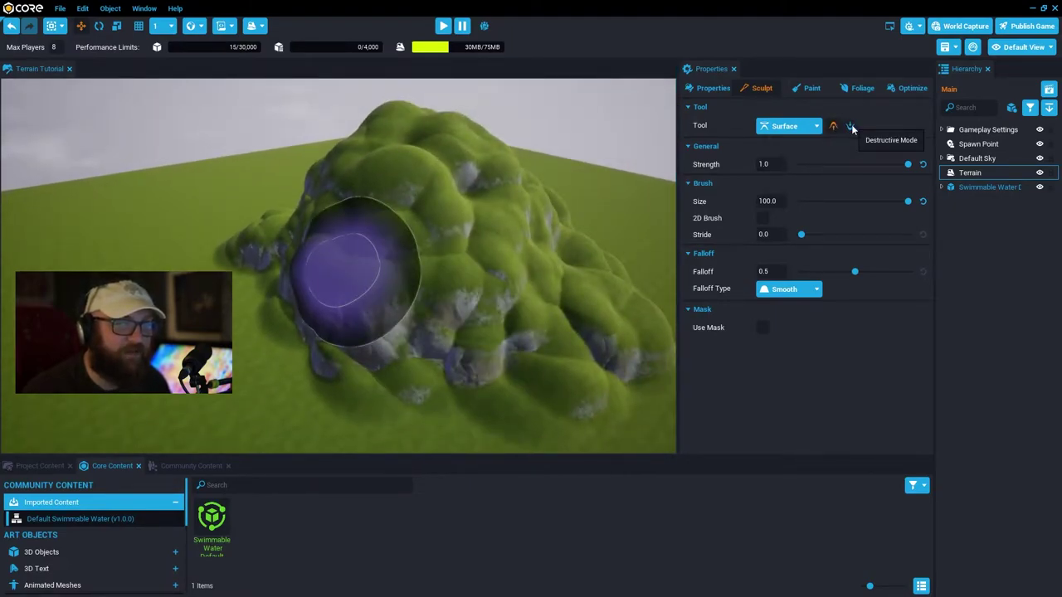
Switch the Surface tool to Destructive Mode and carve hollows and rocky cliffs into the mountain's face.
{"action": "left_click_drag", "start_coordinate": [478, 228], "coordinate": [424, 286], "text": "alt"}
{"action": "scroll", "coordinate": [424, 285], "scroll_direction": "up", "scroll_amount": 2}
{"action": "left_click", "coordinate": [432, 258]}
{"action": "mouse_move", "coordinate": [325, 289]}
{"action": "left_mouse_down", "text": "alt"}
{"action": "mouse_move", "coordinate": [439, 279]}
{"action": "mouse_move", "coordinate": [415, 249]}
{"action": "mouse_move", "coordinate": [429, 208]}
{"action": "mouse_move", "coordinate": [470, 274]}
{"action": "mouse_move", "coordinate": [384, 234]}
{"action": "left_mouse_up", "text": "alt"}
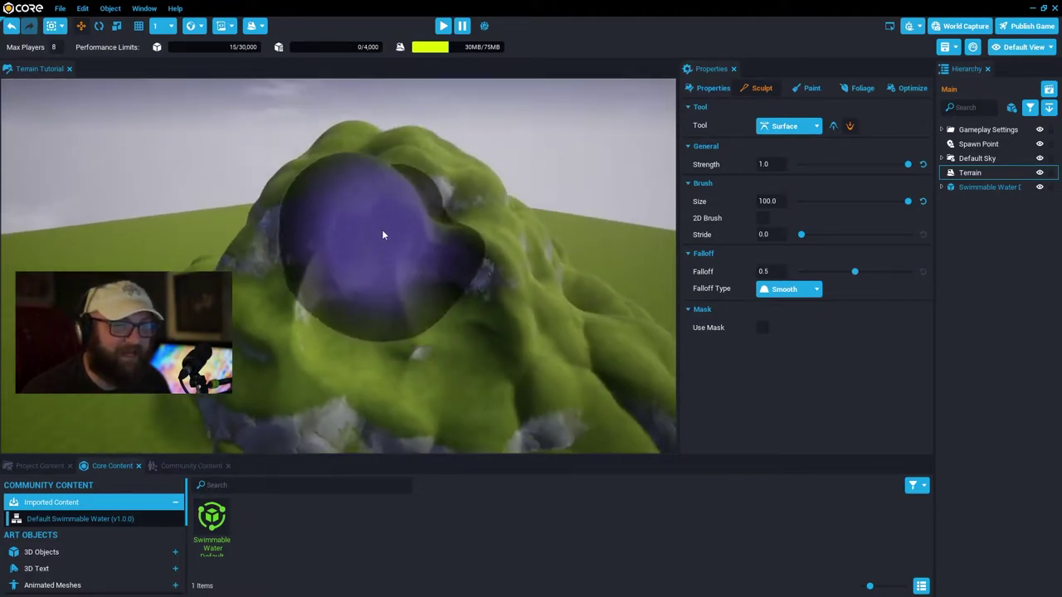
{"action": "mouse_move", "coordinate": [479, 266]}
{"action": "left_mouse_down", "text": "alt"}
{"action": "mouse_move", "coordinate": [365, 270]}
{"action": "mouse_move", "coordinate": [362, 300]}
{"action": "mouse_move", "coordinate": [366, 250]}
{"action": "mouse_move", "coordinate": [318, 293]}
{"action": "mouse_move", "coordinate": [360, 338]}
{"action": "left_mouse_up", "text": "alt"}
{"action": "mouse_move", "coordinate": [272, 318]}
{"action": "left_mouse_down", "text": "alt"}
{"action": "mouse_move", "coordinate": [382, 282]}
{"action": "mouse_move", "coordinate": [475, 278]}
{"action": "left_mouse_up", "text": "alt"}
{"action": "left_click_drag", "start_coordinate": [284, 240], "coordinate": [445, 271], "text": "alt"}
{"action": "left_click_drag", "start_coordinate": [361, 246], "coordinate": [430, 224], "text": "alt"}
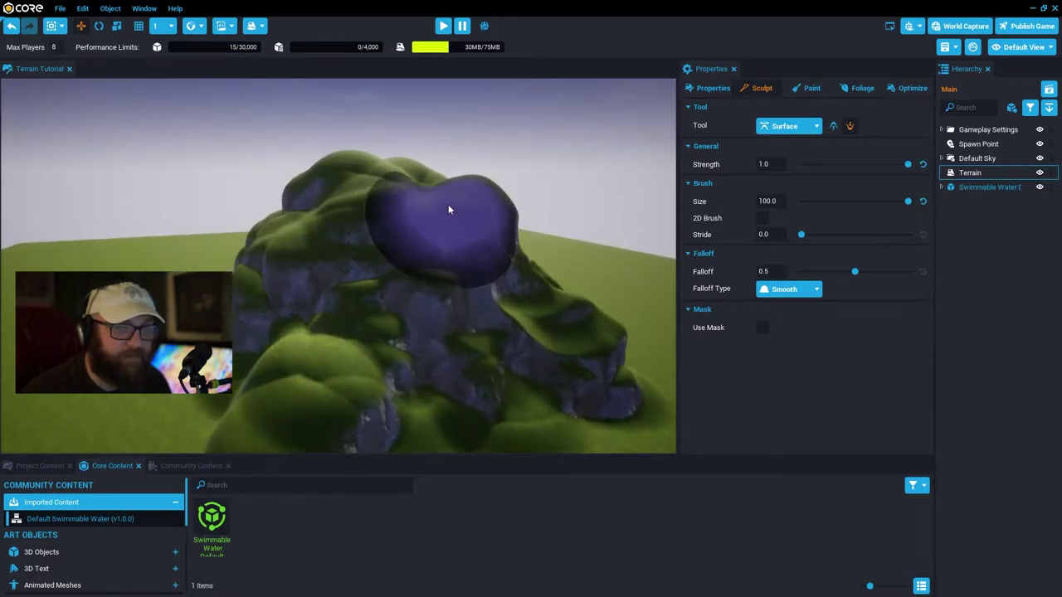
Carve away the rounded bulges on the mountain's other sides and lower slopes in Destructive Mode.
{"action": "mouse_move", "coordinate": [359, 257]}
{"action": "right_mouse_down"}
{"action": "mouse_move", "coordinate": [460, 288]}
{"action": "mouse_move", "coordinate": [420, 231]}
{"action": "right_mouse_up"}
{"action": "mouse_move", "coordinate": [296, 296]}
{"action": "right_mouse_down"}
{"action": "mouse_move", "coordinate": [456, 313]}
{"action": "mouse_move", "coordinate": [474, 263]}
{"action": "right_mouse_up"}
{"action": "mouse_move", "coordinate": [393, 280]}
{"action": "right_mouse_down"}
{"action": "mouse_move", "coordinate": [426, 296]}
{"action": "mouse_move", "coordinate": [497, 299]}
{"action": "mouse_move", "coordinate": [580, 273]}
{"action": "right_mouse_up"}
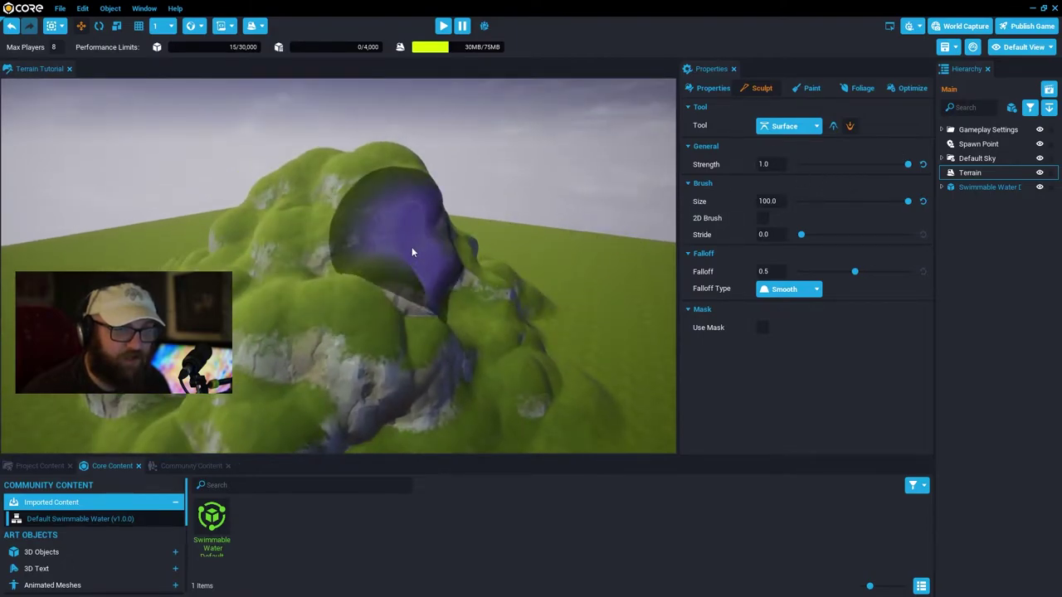
{"action": "mouse_move", "coordinate": [346, 312]}
{"action": "right_mouse_down"}
{"action": "mouse_move", "coordinate": [448, 332]}
{"action": "mouse_move", "coordinate": [422, 241]}
{"action": "right_mouse_up"}
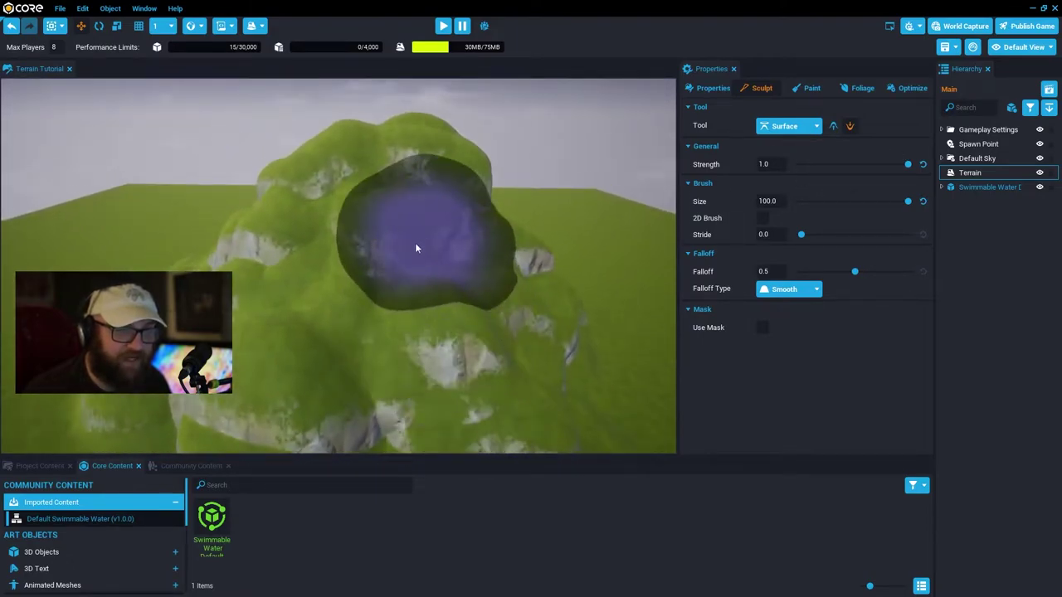
{"action": "right_click_drag", "start_coordinate": [407, 190], "coordinate": [462, 293]}
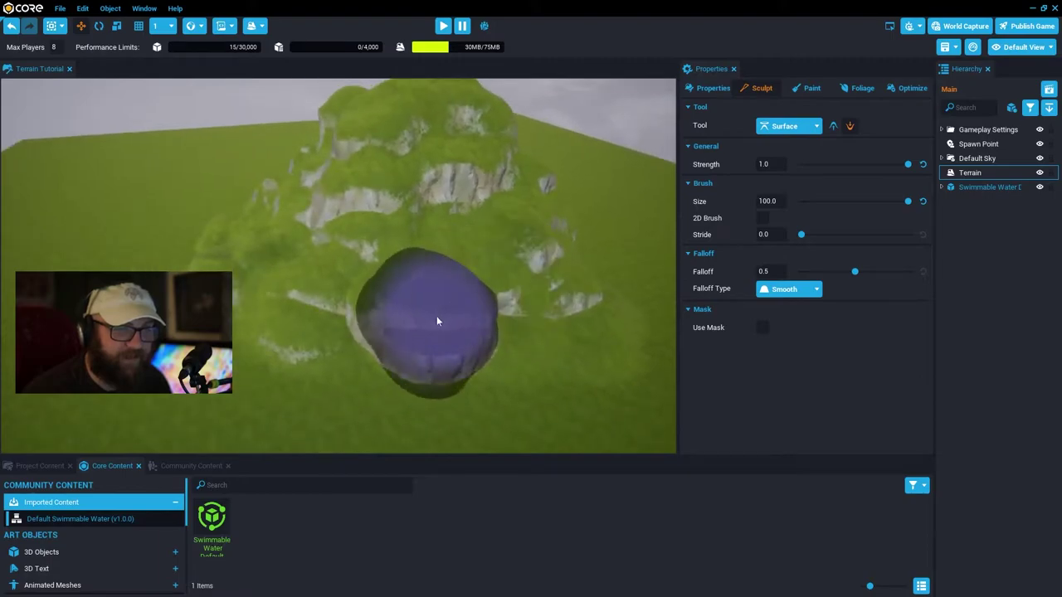
{"action": "mouse_move", "coordinate": [431, 334]}
{"action": "right_mouse_down"}
{"action": "mouse_move", "coordinate": [621, 363]}
{"action": "mouse_move", "coordinate": [361, 357]}
{"action": "mouse_move", "coordinate": [343, 344]}
{"action": "right_mouse_up"}
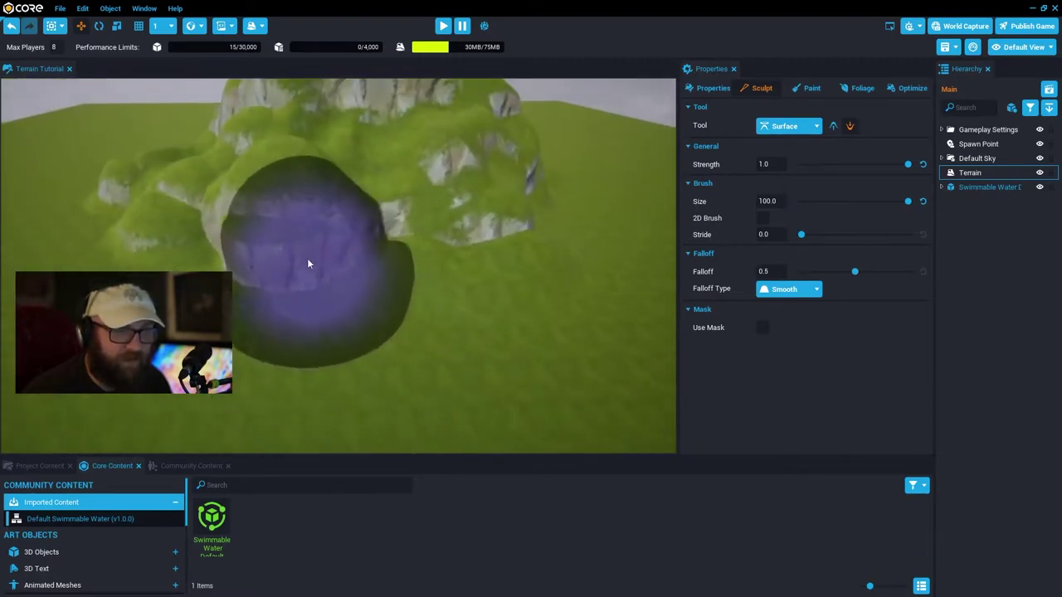
{"action": "mouse_move", "coordinate": [304, 230]}
{"action": "right_mouse_down"}
{"action": "mouse_move", "coordinate": [344, 245]}
{"action": "mouse_move", "coordinate": [437, 237]}
{"action": "right_mouse_up"}
{"action": "mouse_move", "coordinate": [589, 262]}
{"action": "right_mouse_down"}
{"action": "mouse_move", "coordinate": [304, 237]}
{"action": "mouse_move", "coordinate": [486, 298]}
{"action": "mouse_move", "coordinate": [277, 279]}
{"action": "right_mouse_up"}
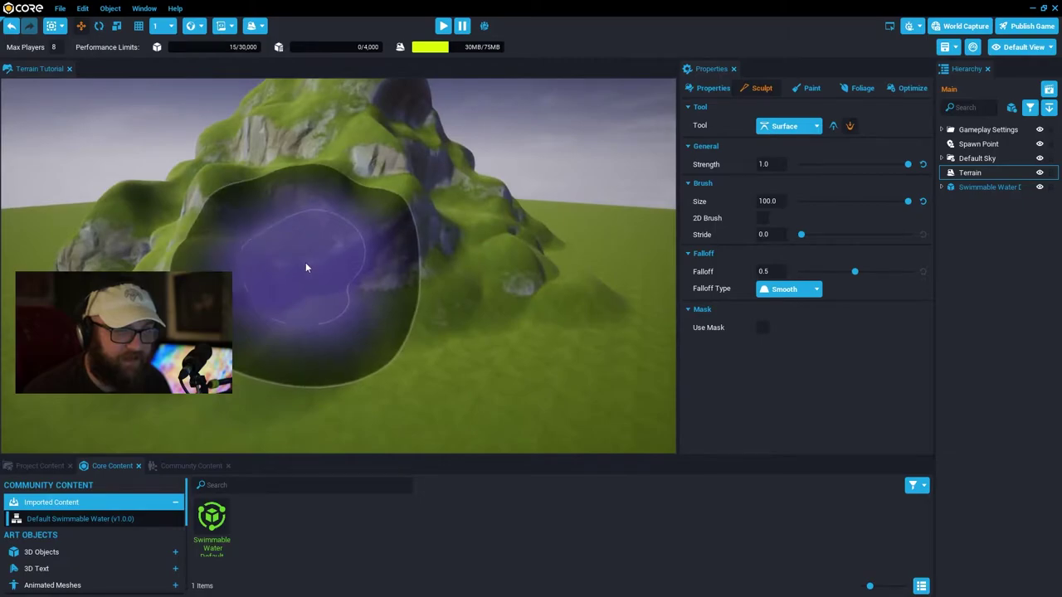
Erode the bulges near the mountain's foot into sharper ridges and ledges.
{"action": "mouse_move", "coordinate": [319, 273]}
{"action": "left_mouse_down"}
{"action": "mouse_move", "coordinate": [267, 280]}
{"action": "mouse_move", "coordinate": [394, 238]}
{"action": "left_mouse_up"}
{"action": "mouse_move", "coordinate": [395, 239]}
{"action": "right_mouse_down"}
{"action": "mouse_move", "coordinate": [428, 221]}
{"action": "mouse_move", "coordinate": [318, 232]}
{"action": "mouse_move", "coordinate": [403, 225]}
{"action": "mouse_move", "coordinate": [313, 219]}
{"action": "right_mouse_up"}
{"action": "mouse_move", "coordinate": [462, 219]}
{"action": "right_mouse_down"}
{"action": "mouse_move", "coordinate": [444, 255]}
{"action": "mouse_move", "coordinate": [326, 248]}
{"action": "mouse_move", "coordinate": [353, 196]}
{"action": "mouse_move", "coordinate": [330, 201]}
{"action": "mouse_move", "coordinate": [343, 201]}
{"action": "mouse_move", "coordinate": [384, 263]}
{"action": "mouse_move", "coordinate": [348, 344]}
{"action": "mouse_move", "coordinate": [352, 322]}
{"action": "right_mouse_up"}
{"action": "left_click_drag", "start_coordinate": [352, 322], "coordinate": [400, 311]}
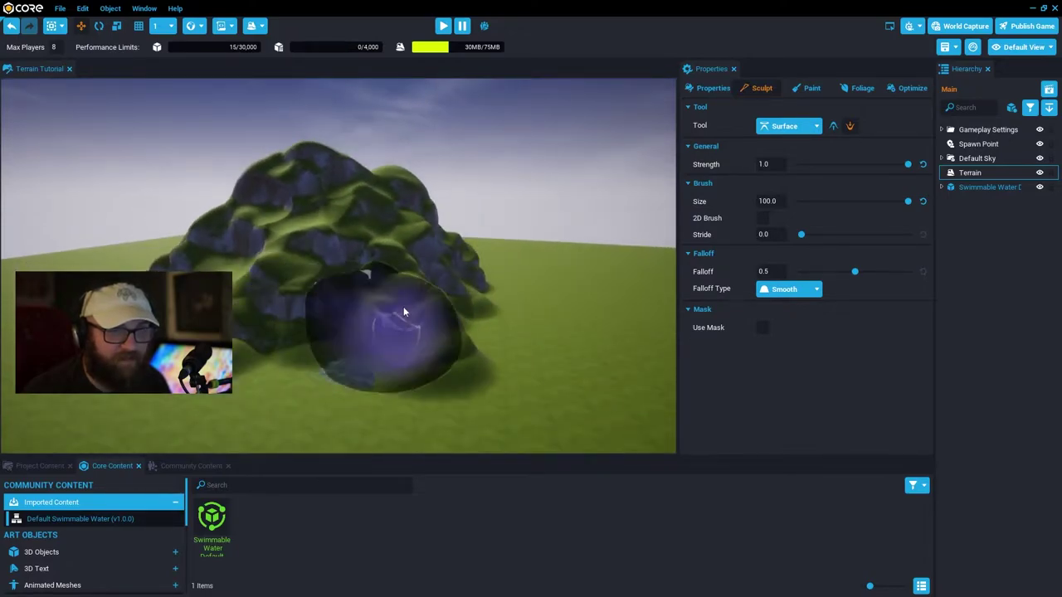
{"action": "key", "text": "w"}
{"action": "mouse_move", "coordinate": [475, 329]}
{"action": "right_mouse_down"}
{"action": "mouse_move", "coordinate": [490, 321]}
{"action": "mouse_move", "coordinate": [309, 312]}
{"action": "mouse_move", "coordinate": [228, 284]}
{"action": "mouse_move", "coordinate": [426, 294]}
{"action": "mouse_move", "coordinate": [248, 285]}
{"action": "mouse_move", "coordinate": [214, 254]}
{"action": "mouse_move", "coordinate": [306, 303]}
{"action": "mouse_move", "coordinate": [580, 351]}
{"action": "mouse_move", "coordinate": [793, 342]}
{"action": "mouse_move", "coordinate": [162, 332]}
{"action": "mouse_move", "coordinate": [346, 282]}
{"action": "mouse_move", "coordinate": [289, 310]}
{"action": "mouse_move", "coordinate": [512, 357]}
{"action": "mouse_move", "coordinate": [599, 348]}
{"action": "right_mouse_up"}
{"action": "key", "text": "s"}
{"action": "key", "text": "w"}
Carve around the rest of the mountain's base, cutting into the ground at its foot down to the water.
{"action": "left_click", "coordinate": [267, 286]}
{"action": "key", "text": "s"}
{"action": "key", "text": "w"}
{"action": "key", "text": "s"}
{"action": "key", "text": "w"}
{"action": "key", "text": "s"}
{"action": "key", "text": "w"}
{"action": "key", "text": "s"}
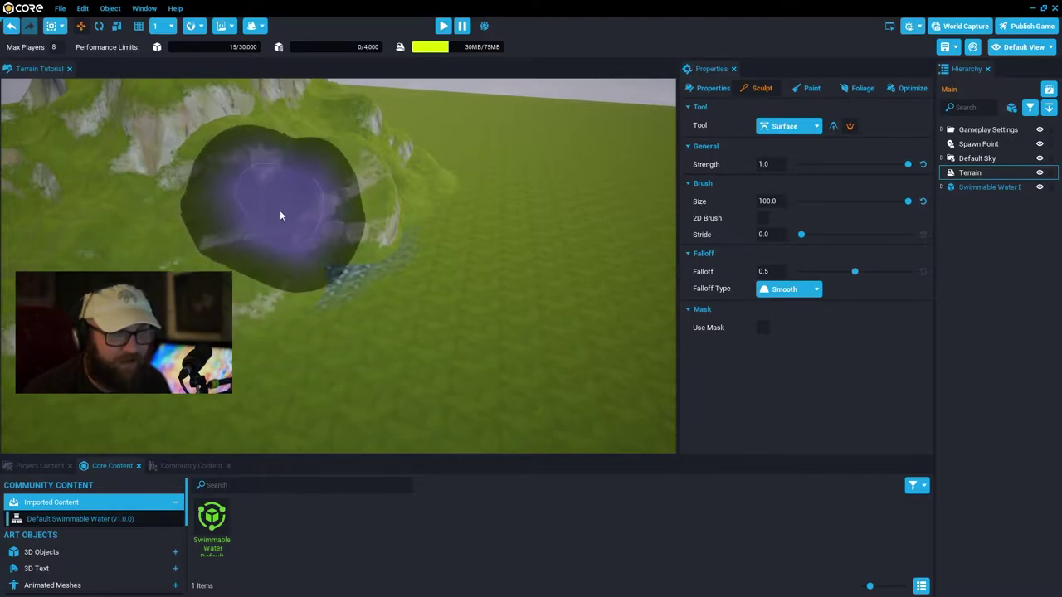
{"action": "mouse_move", "coordinate": [255, 207]}
{"action": "right_mouse_down"}
{"action": "mouse_move", "coordinate": [366, 194]}
{"action": "mouse_move", "coordinate": [225, 173]}
{"action": "mouse_move", "coordinate": [86, 179]}
{"action": "mouse_move", "coordinate": [107, 349]}
{"action": "mouse_move", "coordinate": [117, 291]}
{"action": "right_mouse_up"}
{"action": "key", "text": "w"}
{"action": "key", "text": "s"}
{"action": "key", "text": "s"}
{"action": "mouse_move", "coordinate": [340, 274]}
{"action": "right_mouse_down"}
{"action": "mouse_move", "coordinate": [349, 268]}
{"action": "mouse_move", "coordinate": [306, 196]}
{"action": "mouse_move", "coordinate": [370, 200]}
{"action": "mouse_move", "coordinate": [384, 184]}
{"action": "mouse_move", "coordinate": [677, 290]}
{"action": "right_mouse_up"}
{"action": "key", "text": "s"}
Switch the Surface tool back to adding terrain and build up the carved mountain's upper part.
{"action": "left_click", "coordinate": [832, 127]}
{"action": "key", "text": "w"}
{"action": "scroll", "coordinate": [590, 273], "scroll_direction": "down", "scroll_amount": 6}
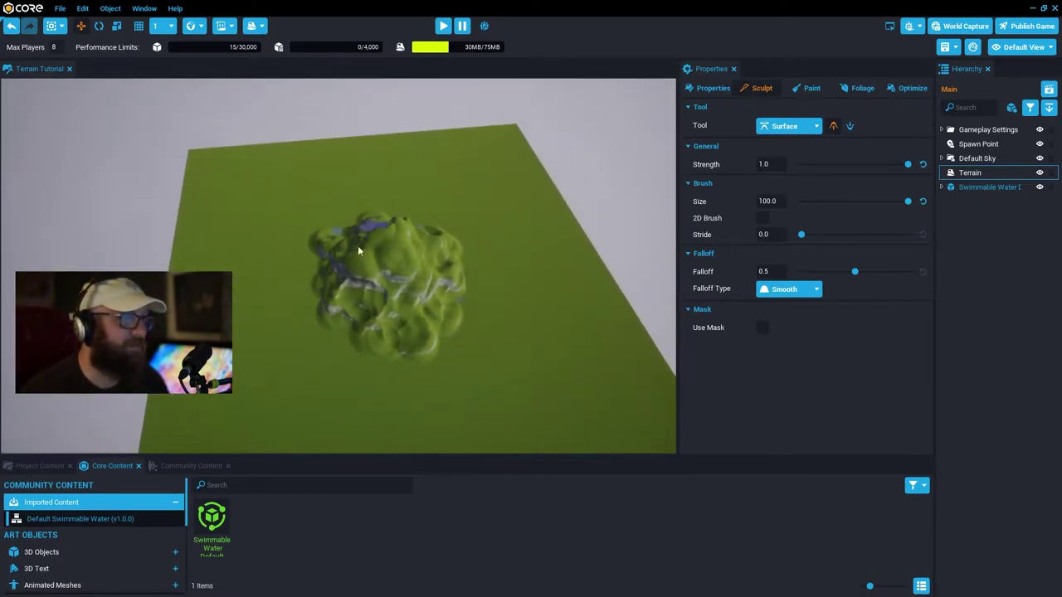
{"action": "right_click_drag", "start_coordinate": [403, 280], "coordinate": [397, 279]}
{"action": "key", "text": "d"}
{"action": "mouse_move", "coordinate": [438, 187]}
{"action": "right_mouse_down"}
{"action": "mouse_move", "coordinate": [362, 211]}
{"action": "mouse_move", "coordinate": [281, 179]}
{"action": "mouse_move", "coordinate": [556, 210]}
{"action": "mouse_move", "coordinate": [584, 189]}
{"action": "right_mouse_up"}
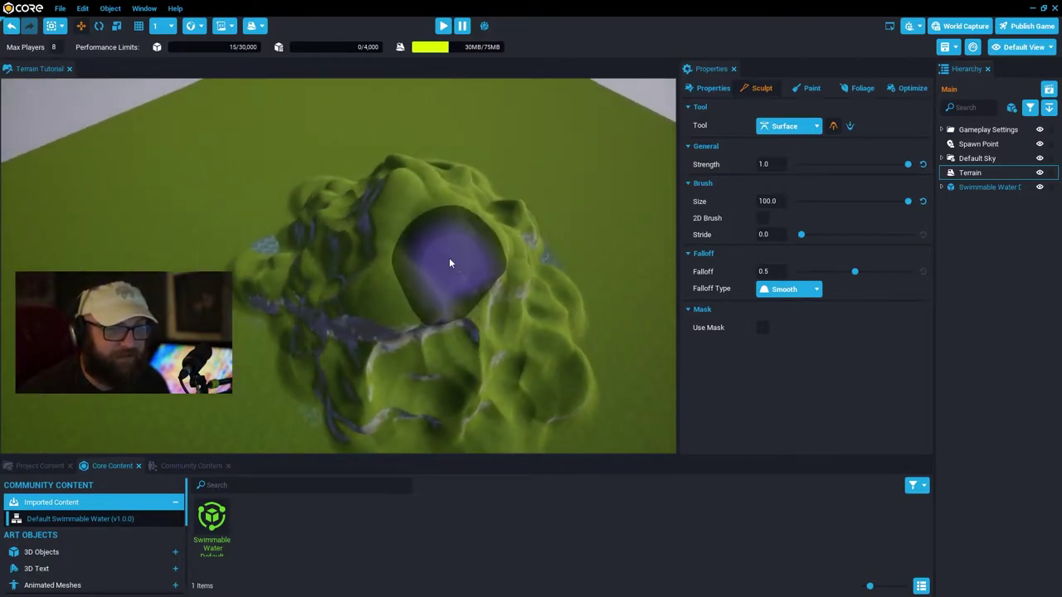
{"action": "mouse_move", "coordinate": [448, 316]}
{"action": "right_mouse_down"}
{"action": "mouse_move", "coordinate": [371, 321]}
{"action": "mouse_move", "coordinate": [417, 293]}
{"action": "mouse_move", "coordinate": [268, 321]}
{"action": "mouse_move", "coordinate": [218, 315]}
{"action": "mouse_move", "coordinate": [348, 249]}
{"action": "mouse_move", "coordinate": [403, 277]}
{"action": "mouse_move", "coordinate": [232, 355]}
{"action": "mouse_move", "coordinate": [318, 364]}
{"action": "mouse_move", "coordinate": [183, 435]}
{"action": "mouse_move", "coordinate": [448, 365]}
{"action": "mouse_move", "coordinate": [232, 203]}
{"action": "mouse_move", "coordinate": [493, 332]}
{"action": "mouse_move", "coordinate": [356, 249]}
{"action": "mouse_move", "coordinate": [356, 166]}
{"action": "mouse_move", "coordinate": [452, 270]}
{"action": "mouse_move", "coordinate": [363, 239]}
{"action": "mouse_move", "coordinate": [119, 221]}
{"action": "mouse_move", "coordinate": [258, 247]}
{"action": "mouse_move", "coordinate": [338, 241]}
{"action": "mouse_move", "coordinate": [339, 207]}
{"action": "mouse_move", "coordinate": [111, 270]}
{"action": "mouse_move", "coordinate": [195, 270]}
{"action": "right_mouse_up"}
Return to Destructive Mode with a lower strength and smaller brush size, and carve finer detail into the mountain.
{"action": "left_click", "coordinate": [850, 127]}
{"action": "left_click", "coordinate": [858, 164]}
{"action": "left_click", "coordinate": [863, 202]}
{"action": "left_click_drag", "start_coordinate": [195, 270], "coordinate": [174, 274]}
{"action": "right_click_drag", "start_coordinate": [174, 273], "coordinate": [247, 283]}
{"action": "mouse_move", "coordinate": [247, 284]}
{"action": "left_mouse_down"}
{"action": "mouse_move", "coordinate": [316, 283]}
{"action": "mouse_move", "coordinate": [409, 389]}
{"action": "left_mouse_up"}
{"action": "mouse_move", "coordinate": [409, 389]}
{"action": "right_mouse_down"}
{"action": "mouse_move", "coordinate": [425, 225]}
{"action": "mouse_move", "coordinate": [307, 257]}
{"action": "right_mouse_up"}
{"action": "left_click_drag", "start_coordinate": [307, 257], "coordinate": [365, 267]}
{"action": "mouse_move", "coordinate": [365, 267]}
{"action": "right_mouse_down"}
{"action": "mouse_move", "coordinate": [332, 299]}
{"action": "mouse_move", "coordinate": [428, 190]}
{"action": "mouse_move", "coordinate": [243, 290]}
{"action": "mouse_move", "coordinate": [332, 307]}
{"action": "mouse_move", "coordinate": [208, 215]}
{"action": "mouse_move", "coordinate": [370, 245]}
{"action": "mouse_move", "coordinate": [129, 254]}
{"action": "mouse_move", "coordinate": [311, 270]}
{"action": "right_mouse_up"}
Set the strength to about 0.70 and the size to 100, and add a smaller mountain and a low hill beside the main one.
{"action": "left_click_drag", "start_coordinate": [857, 164], "coordinate": [876, 165]}
{"action": "left_click", "coordinate": [833, 126]}
{"action": "left_click_drag", "start_coordinate": [864, 201], "coordinate": [908, 201]}
{"action": "mouse_move", "coordinate": [465, 224]}
{"action": "right_mouse_down"}
{"action": "mouse_move", "coordinate": [579, 309]}
{"action": "mouse_move", "coordinate": [321, 258]}
{"action": "mouse_move", "coordinate": [248, 178]}
{"action": "mouse_move", "coordinate": [107, 260]}
{"action": "mouse_move", "coordinate": [445, 308]}
{"action": "mouse_move", "coordinate": [268, 395]}
{"action": "mouse_move", "coordinate": [370, 310]}
{"action": "mouse_move", "coordinate": [426, 339]}
{"action": "right_mouse_up"}
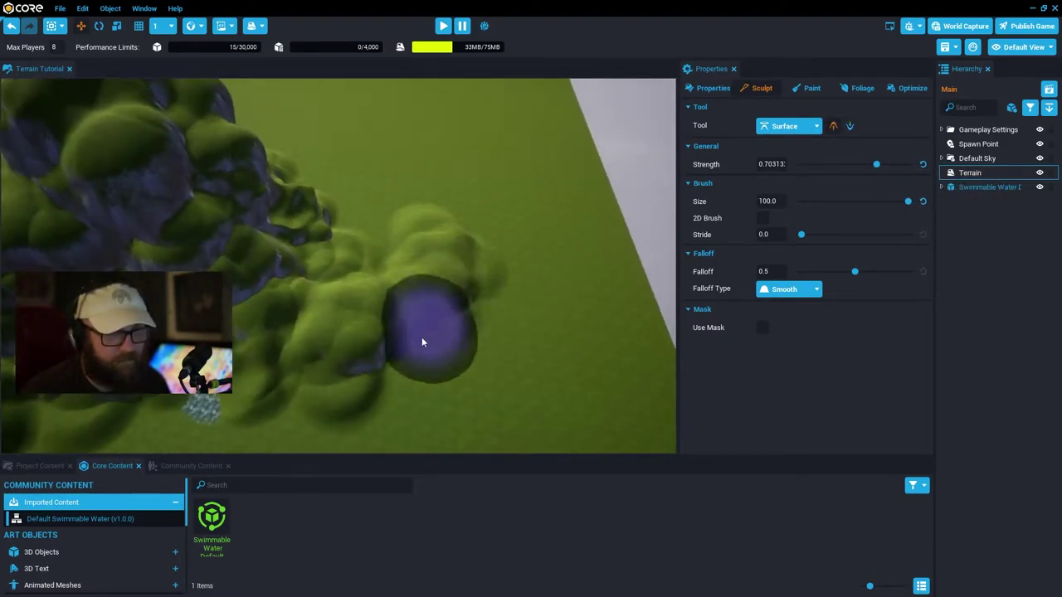
{"action": "left_click_drag", "start_coordinate": [426, 225], "coordinate": [396, 241]}
{"action": "mouse_move", "coordinate": [396, 241]}
{"action": "right_mouse_down"}
{"action": "mouse_move", "coordinate": [357, 247]}
{"action": "mouse_move", "coordinate": [412, 348]}
{"action": "mouse_move", "coordinate": [284, 288]}
{"action": "mouse_move", "coordinate": [510, 274]}
{"action": "mouse_move", "coordinate": [370, 233]}
{"action": "mouse_move", "coordinate": [465, 268]}
{"action": "mouse_move", "coordinate": [290, 271]}
{"action": "mouse_move", "coordinate": [380, 257]}
{"action": "right_mouse_up"}
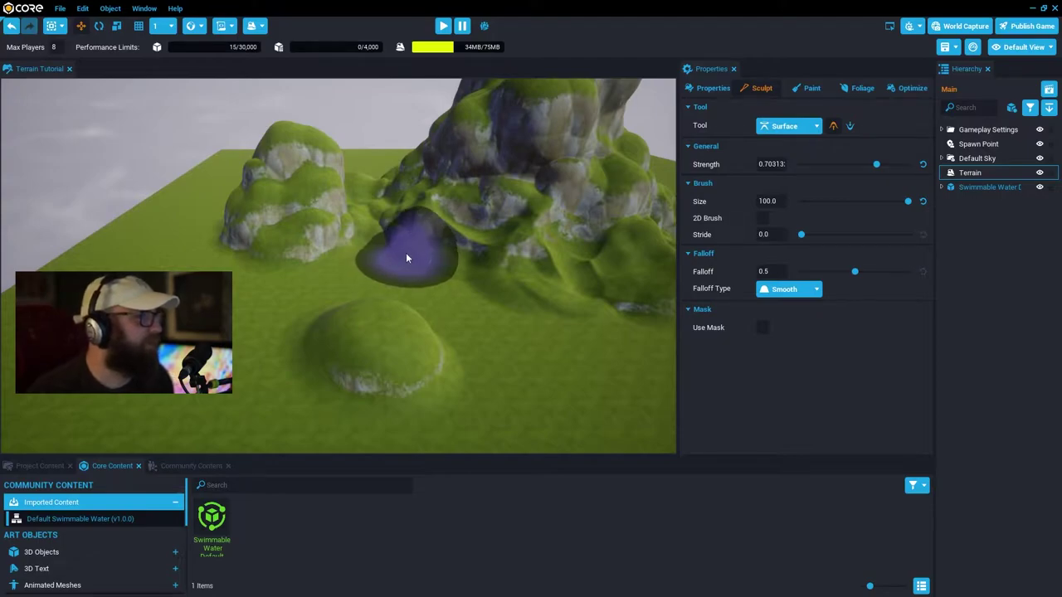
Enlarge the low hill in front of the mountains with more overlapping mounds.
{"action": "mouse_move", "coordinate": [492, 267]}
{"action": "right_mouse_down"}
{"action": "mouse_move", "coordinate": [701, 287]}
{"action": "mouse_move", "coordinate": [788, 273]}
{"action": "mouse_move", "coordinate": [304, 313]}
{"action": "mouse_move", "coordinate": [531, 271]}
{"action": "mouse_move", "coordinate": [408, 254]}
{"action": "mouse_move", "coordinate": [652, 226]}
{"action": "mouse_move", "coordinate": [380, 274]}
{"action": "mouse_move", "coordinate": [656, 313]}
{"action": "mouse_move", "coordinate": [459, 324]}
{"action": "mouse_move", "coordinate": [375, 300]}
{"action": "mouse_move", "coordinate": [386, 324]}
{"action": "mouse_move", "coordinate": [584, 279]}
{"action": "mouse_move", "coordinate": [424, 296]}
{"action": "mouse_move", "coordinate": [85, 247]}
{"action": "mouse_move", "coordinate": [584, 250]}
{"action": "mouse_move", "coordinate": [254, 287]}
{"action": "mouse_move", "coordinate": [649, 213]}
{"action": "mouse_move", "coordinate": [522, 245]}
{"action": "mouse_move", "coordinate": [103, 235]}
{"action": "mouse_move", "coordinate": [345, 266]}
{"action": "mouse_move", "coordinate": [636, 239]}
{"action": "mouse_move", "coordinate": [213, 238]}
{"action": "mouse_move", "coordinate": [374, 240]}
{"action": "mouse_move", "coordinate": [626, 268]}
{"action": "mouse_move", "coordinate": [188, 264]}
{"action": "mouse_move", "coordinate": [7, 250]}
{"action": "mouse_move", "coordinate": [259, 245]}
{"action": "mouse_move", "coordinate": [598, 310]}
{"action": "mouse_move", "coordinate": [650, 355]}
{"action": "mouse_move", "coordinate": [447, 310]}
{"action": "mouse_move", "coordinate": [685, 288]}
{"action": "mouse_move", "coordinate": [559, 244]}
{"action": "mouse_move", "coordinate": [469, 267]}
{"action": "mouse_move", "coordinate": [259, 260]}
{"action": "mouse_move", "coordinate": [605, 259]}
{"action": "mouse_move", "coordinate": [540, 261]}
{"action": "right_mouse_up"}
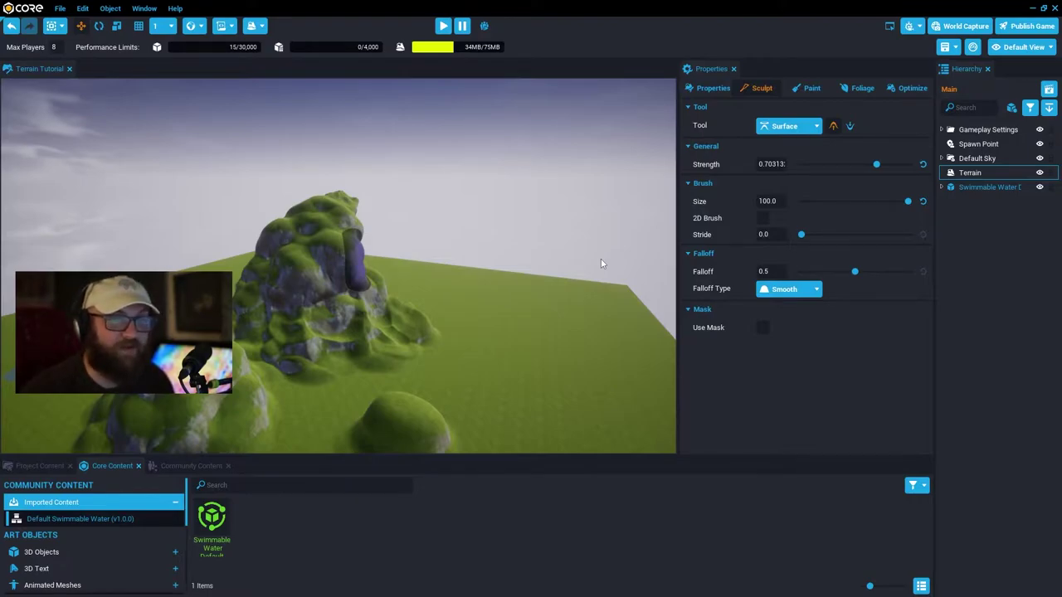
{"action": "mouse_move", "coordinate": [562, 291]}
{"action": "right_mouse_down"}
{"action": "mouse_move", "coordinate": [488, 279]}
{"action": "mouse_move", "coordinate": [420, 316]}
{"action": "mouse_move", "coordinate": [425, 425]}
{"action": "mouse_move", "coordinate": [542, 401]}
{"action": "right_mouse_up"}
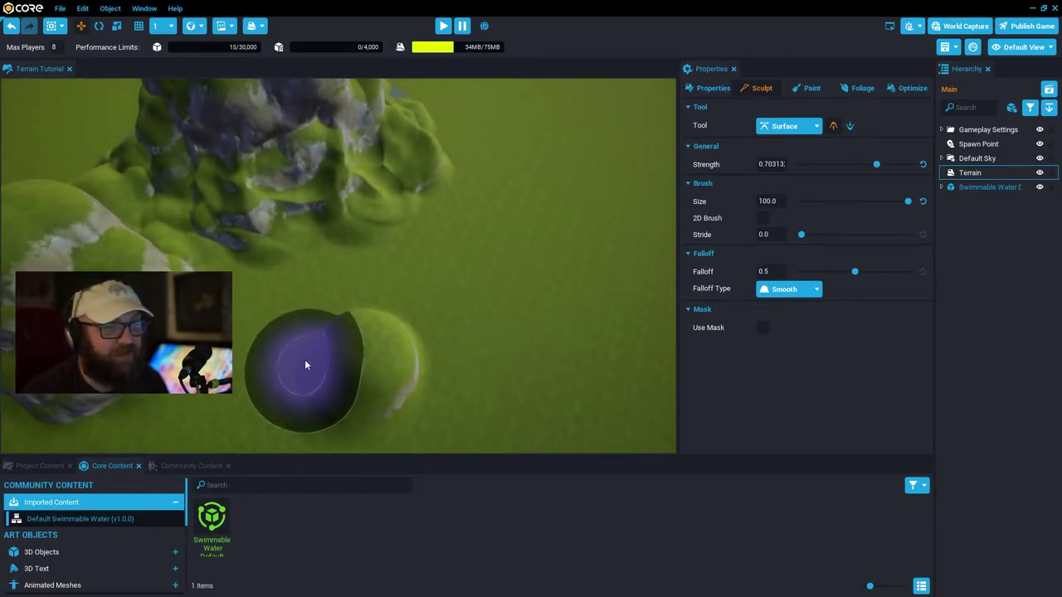
{"action": "mouse_move", "coordinate": [444, 350]}
{"action": "right_mouse_down"}
{"action": "mouse_move", "coordinate": [249, 373]}
{"action": "mouse_move", "coordinate": [195, 319]}
{"action": "right_mouse_up"}
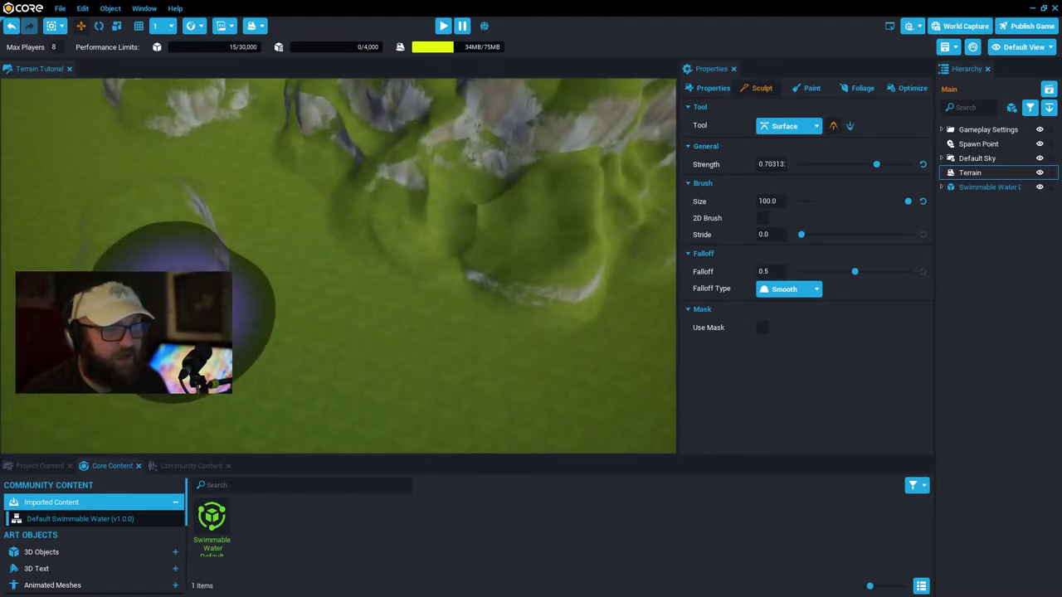
{"action": "left_click_drag", "start_coordinate": [217, 335], "coordinate": [179, 328]}
{"action": "right_click_drag", "start_coordinate": [178, 328], "coordinate": [307, 293]}
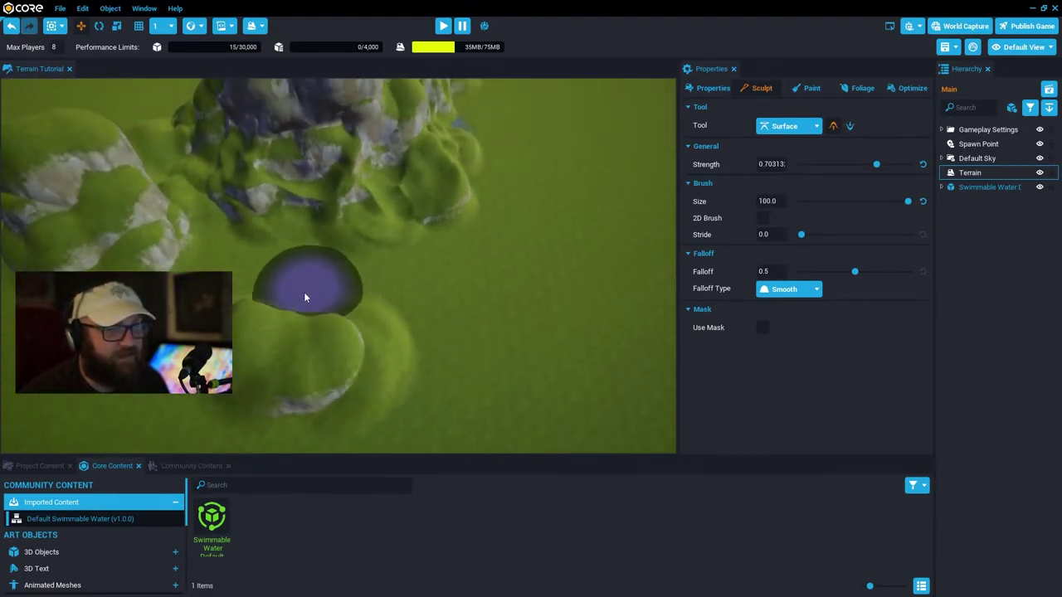
{"action": "mouse_move", "coordinate": [343, 398]}
{"action": "right_mouse_down"}
{"action": "mouse_move", "coordinate": [461, 352]}
{"action": "mouse_move", "coordinate": [214, 259]}
{"action": "mouse_move", "coordinate": [509, 379]}
{"action": "mouse_move", "coordinate": [220, 307]}
{"action": "mouse_move", "coordinate": [426, 400]}
{"action": "right_mouse_up"}
{"action": "scroll", "coordinate": [425, 402], "scroll_direction": "down", "scroll_amount": 3}
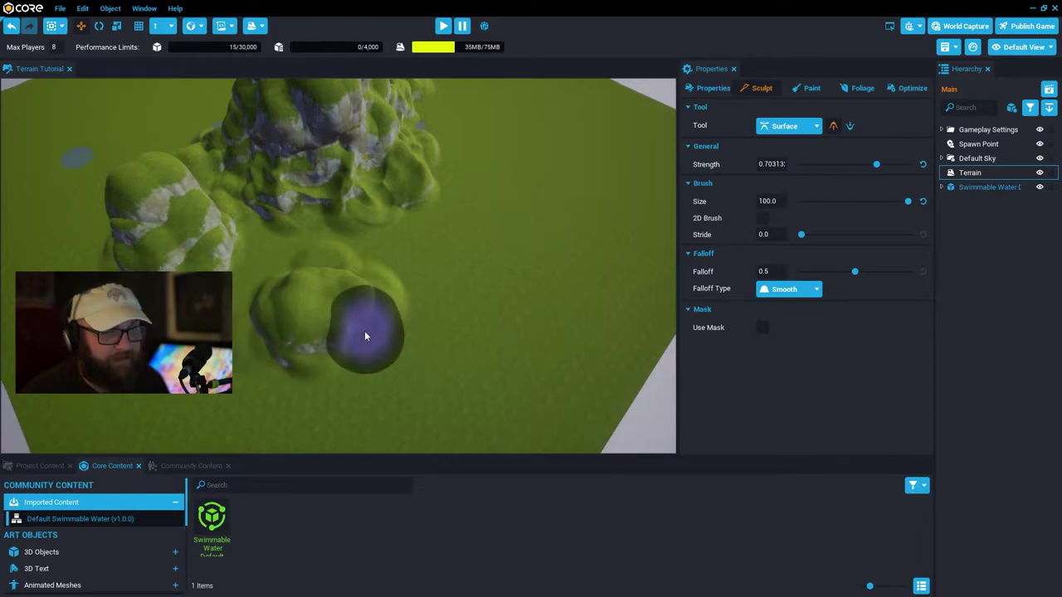